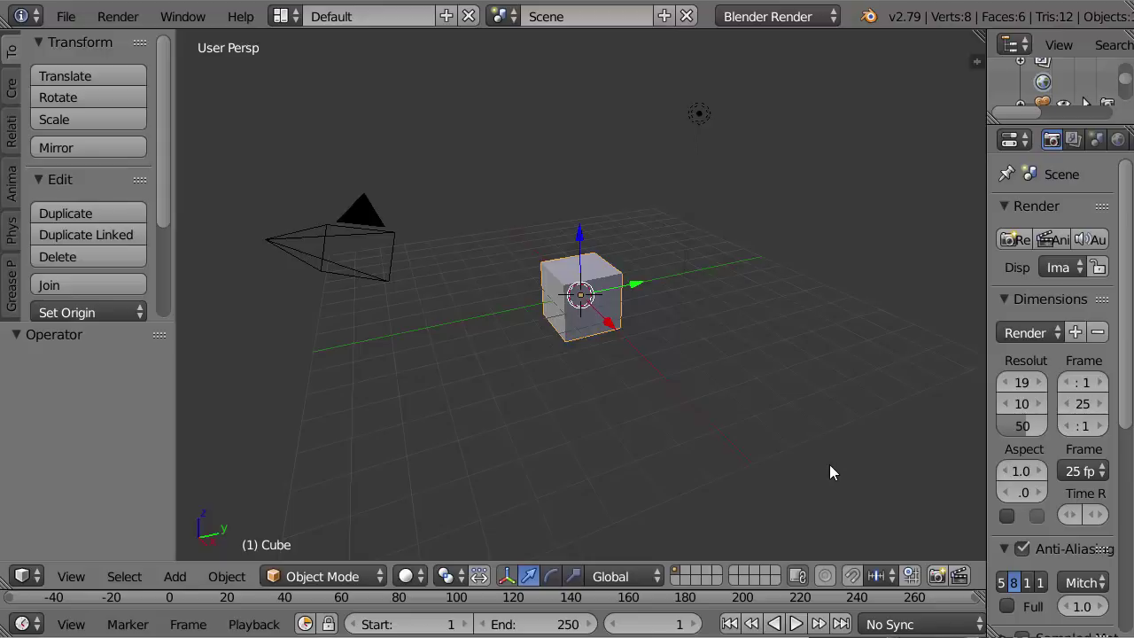
Switch the render engine to Cycles Render and delete the default cube.
click(780, 19)
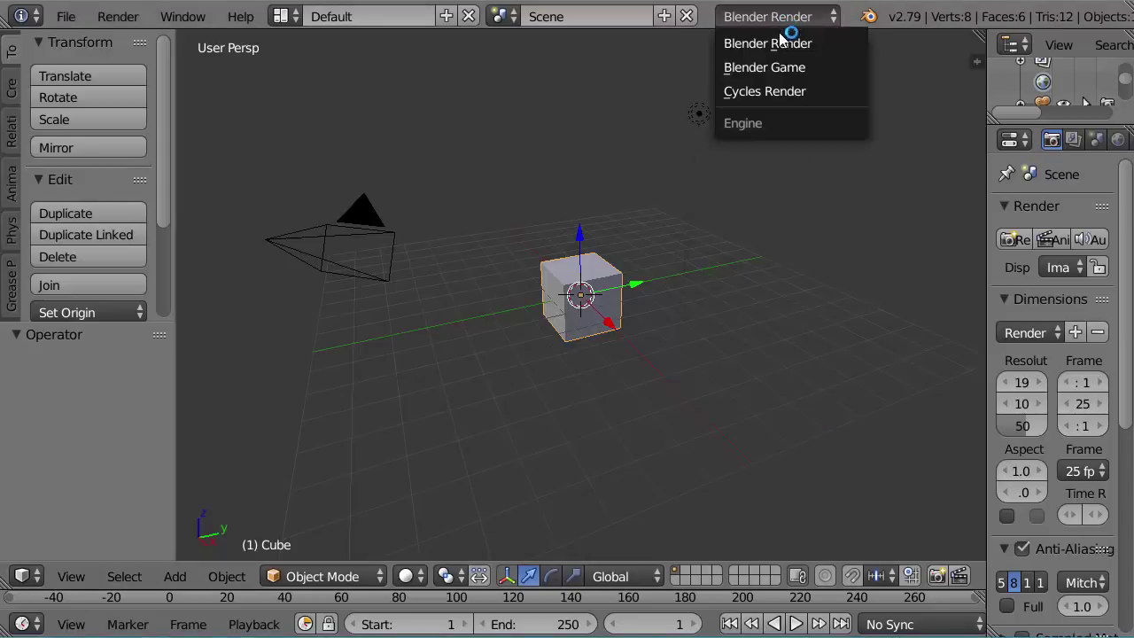
click(772, 86)
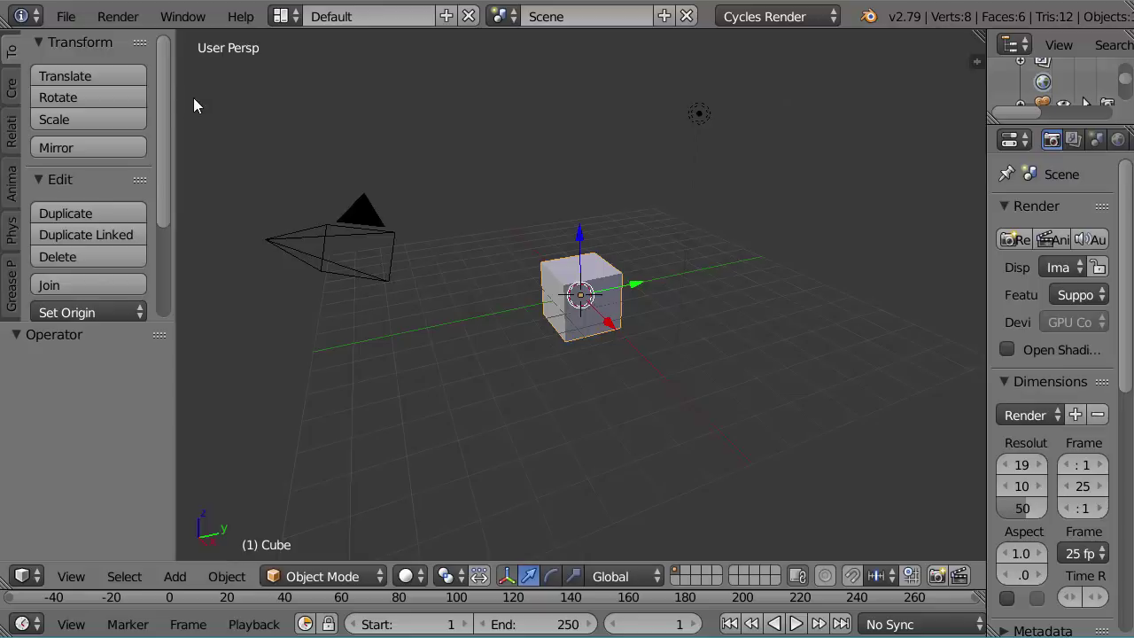
key(x)
click(445, 330)
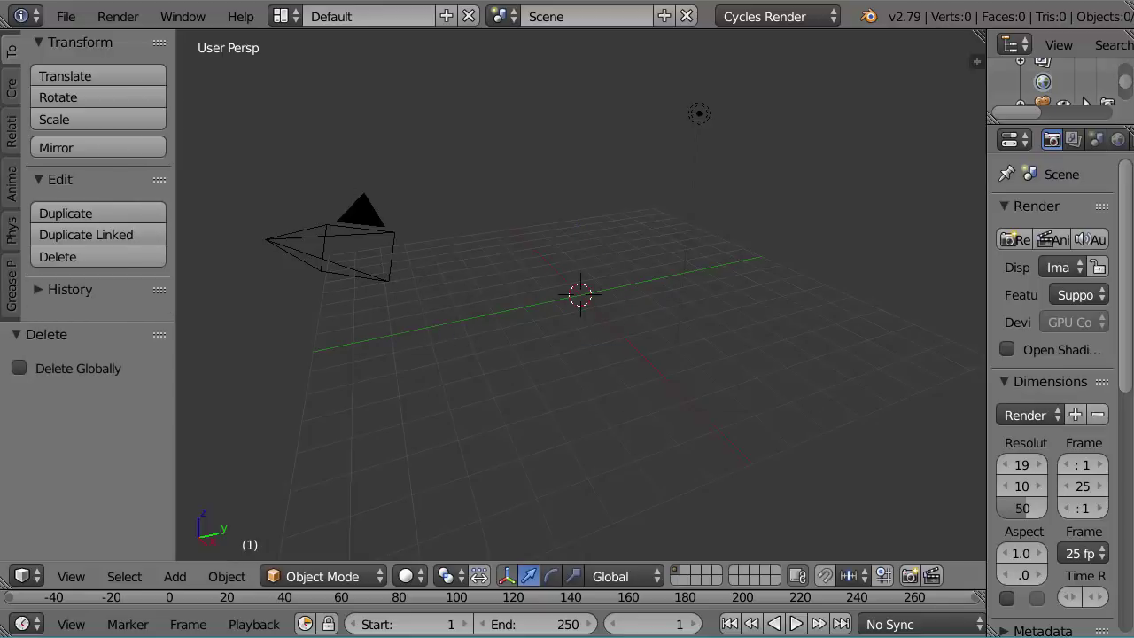
Add a Monkey mesh at the scene's centre and switch it to Texture Paint mode.
click(11, 90)
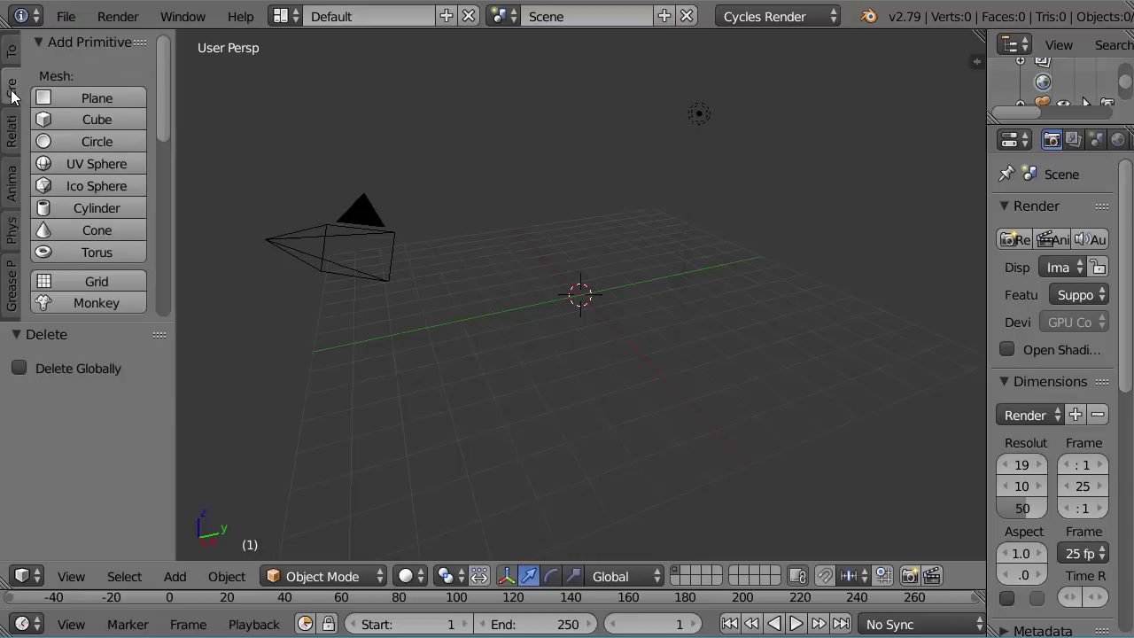
click(111, 303)
middle_drag(504, 350, 585, 349)
scroll(585, 348, up, 10)
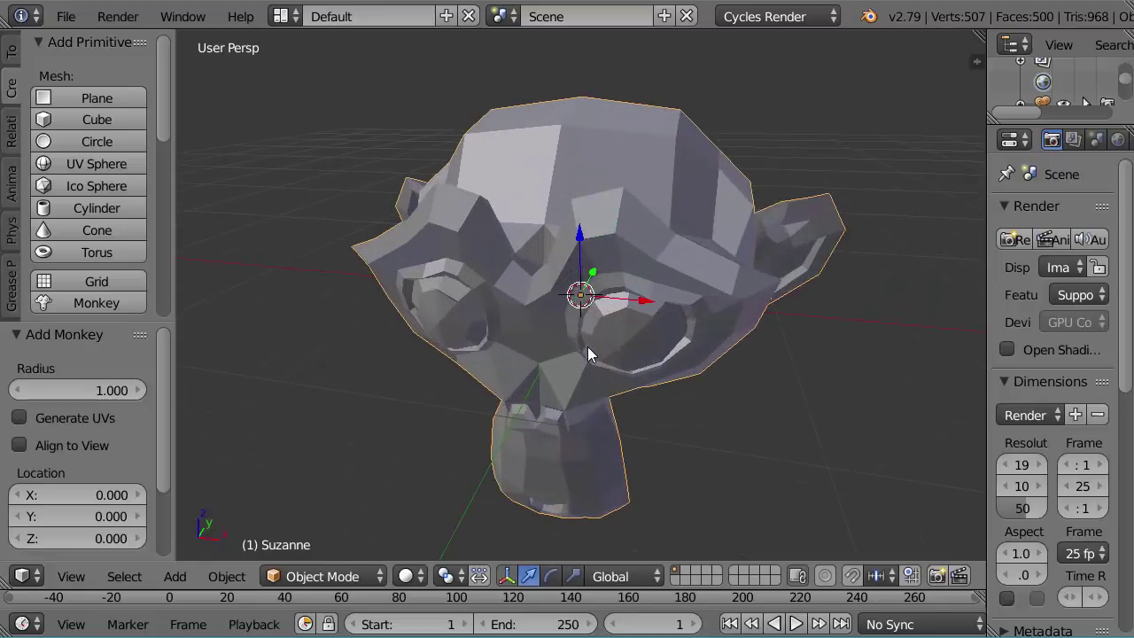
click(293, 572)
click(323, 430)
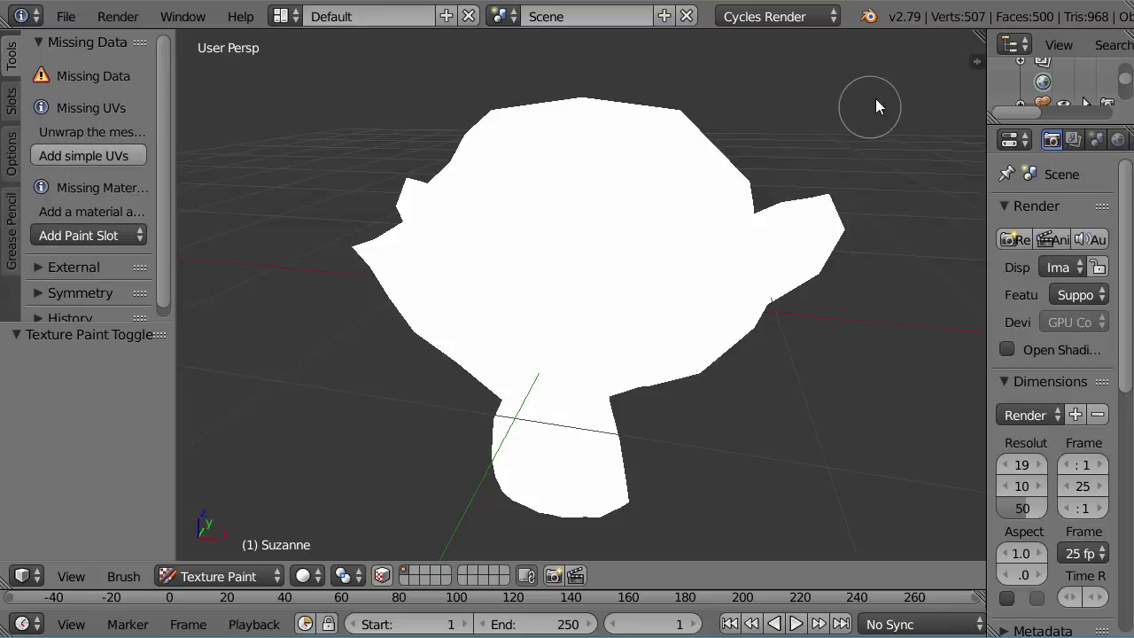
Split the 3D view into two side-by-side areas and make the new one a UV/Image Editor.
drag(979, 34, 650, 62)
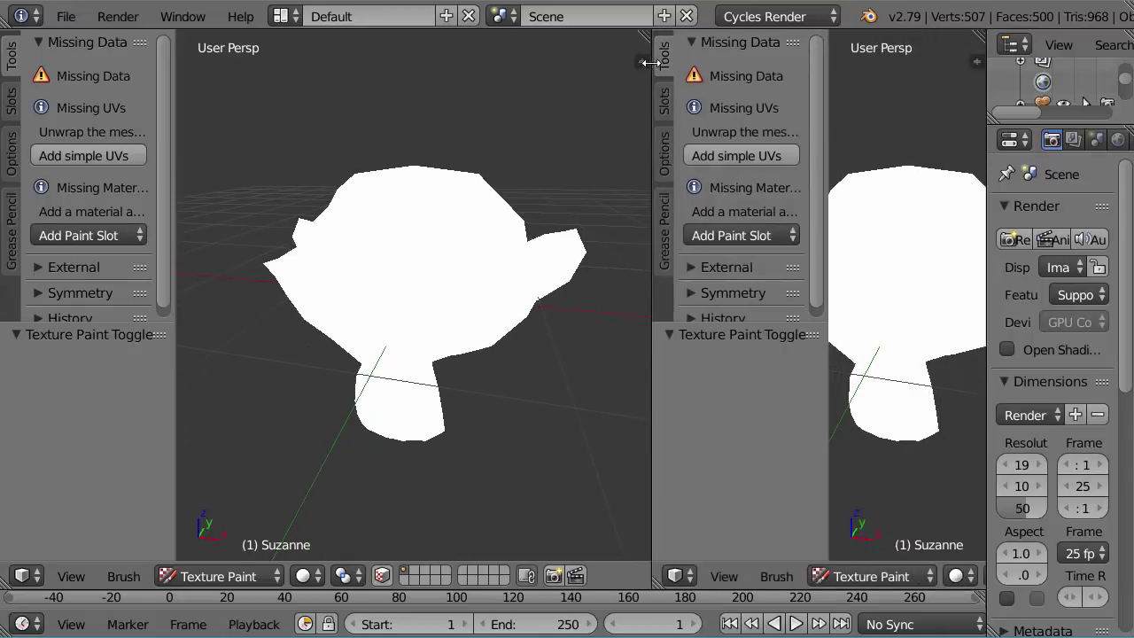
click(677, 576)
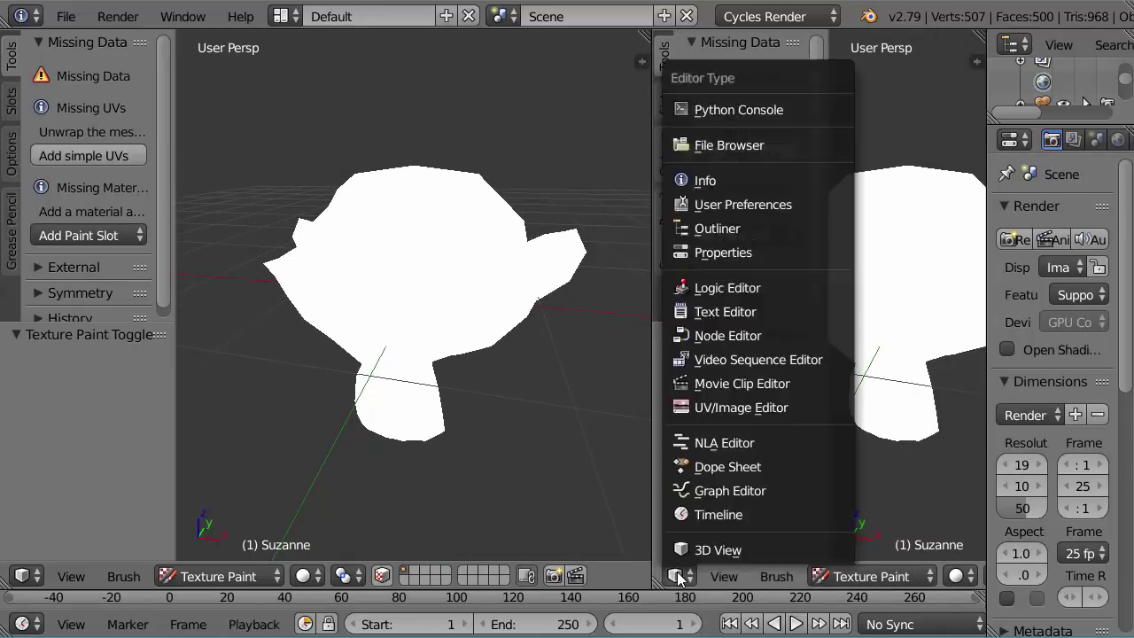
click(713, 404)
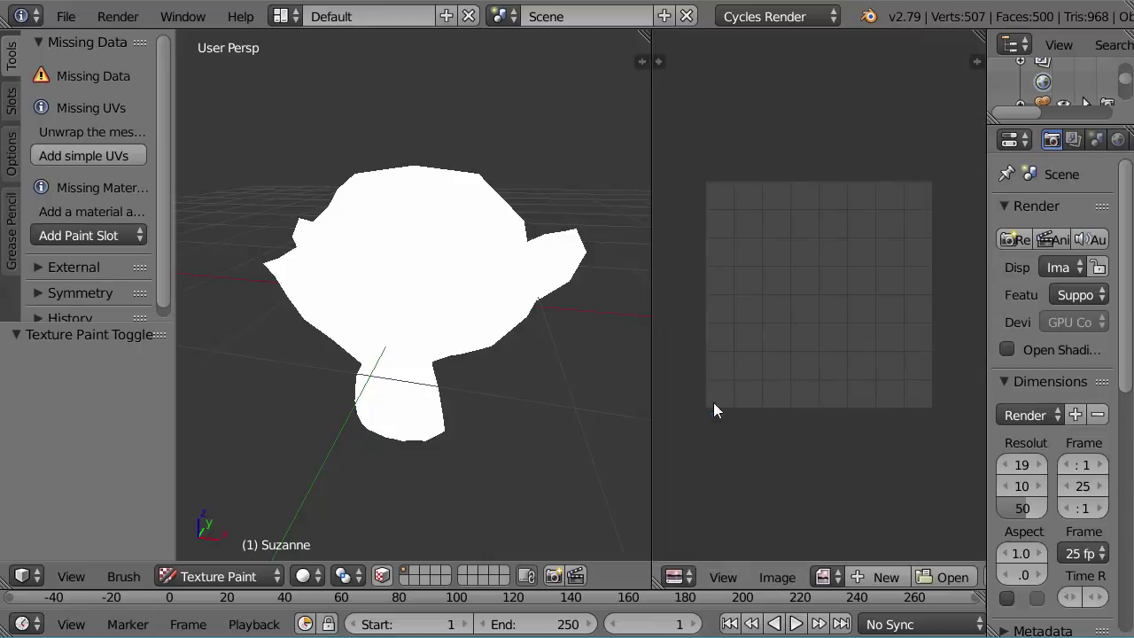
Add simple UVs to the monkey and fit the whole UV layout in the image editor.
click(65, 157)
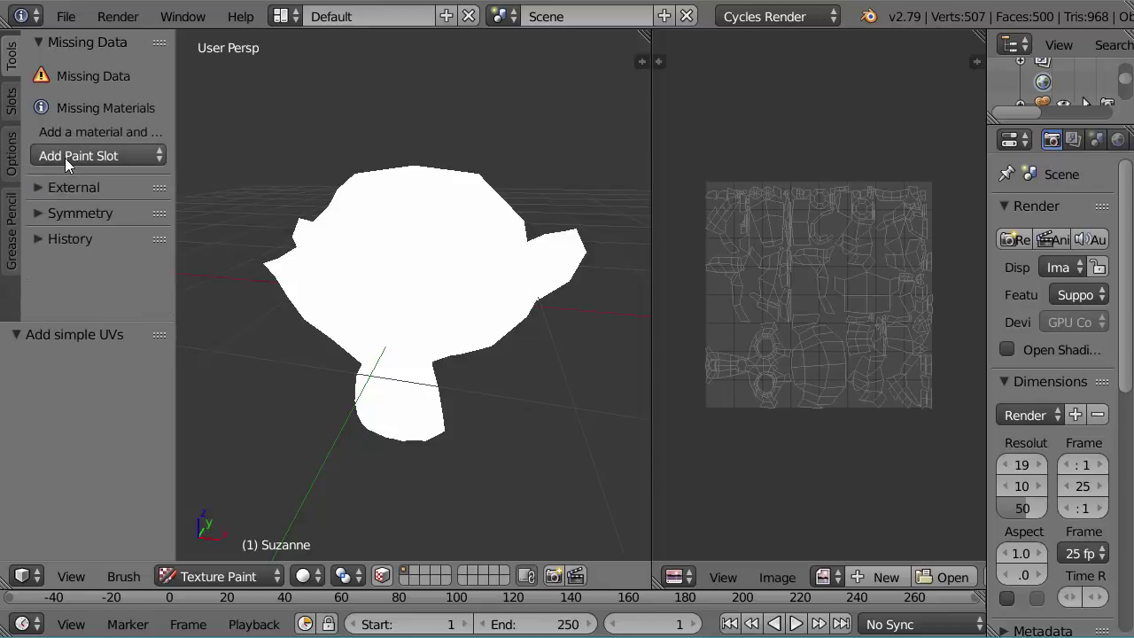
scroll(840, 421, up, 2)
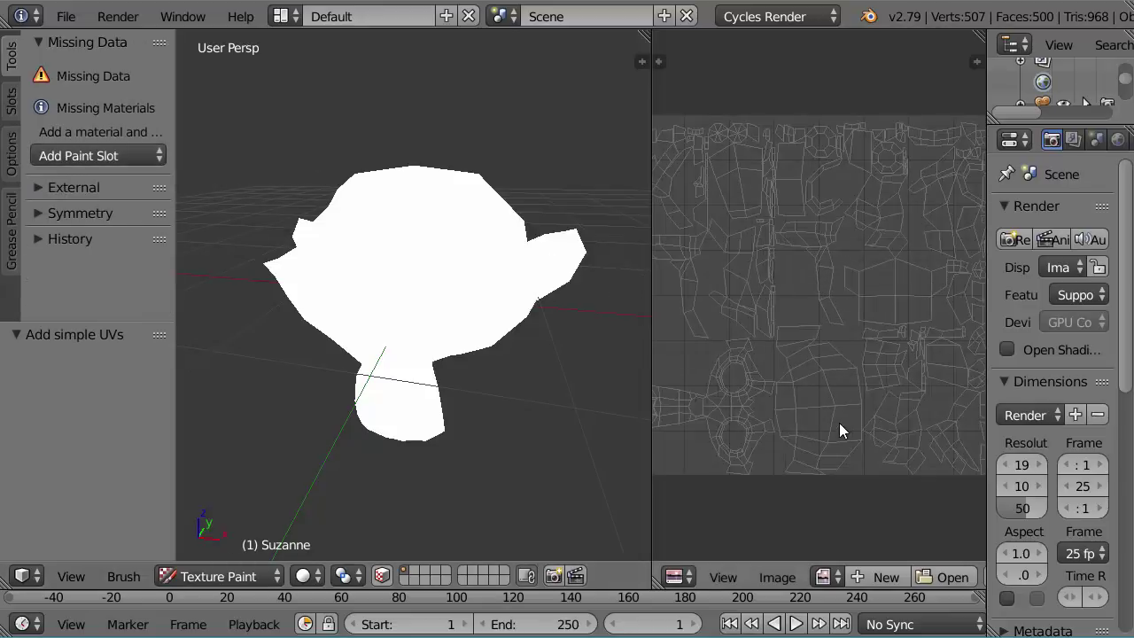
click(723, 574)
click(753, 137)
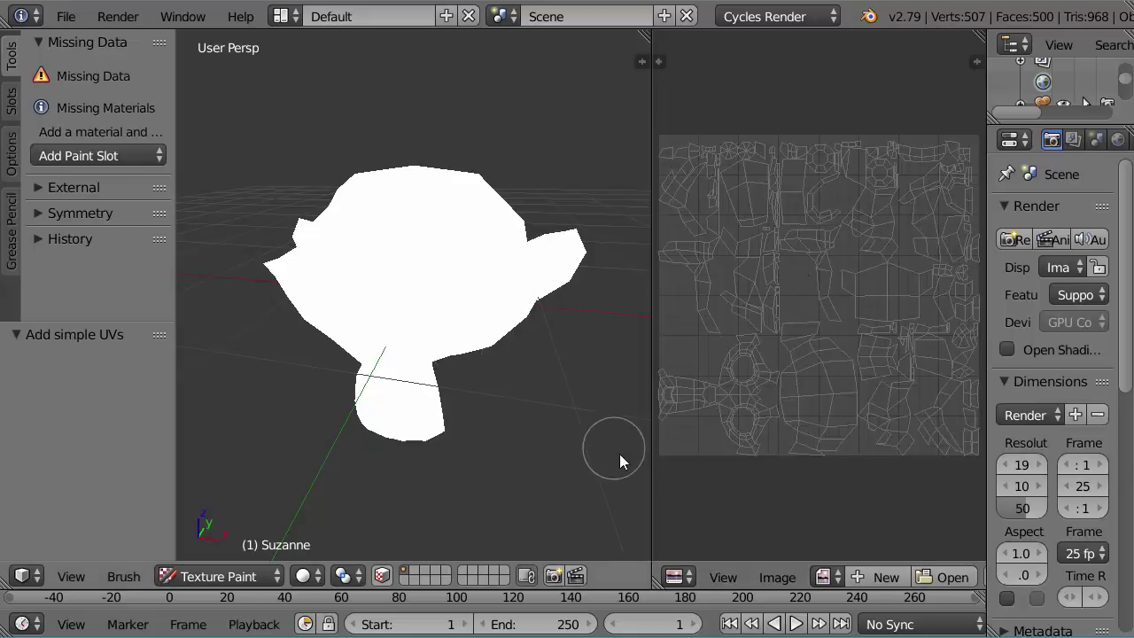
Widen the 3D view and the Properties editor, and show the monkey's material settings with a taller slot list.
drag(652, 462, 732, 466)
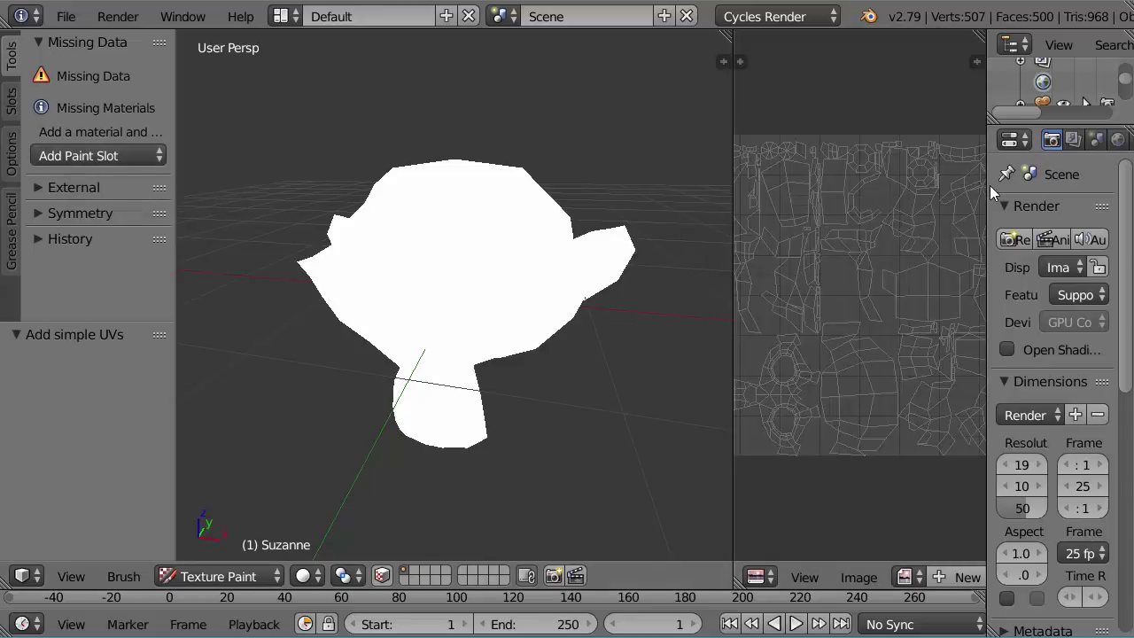
drag(984, 189, 779, 188)
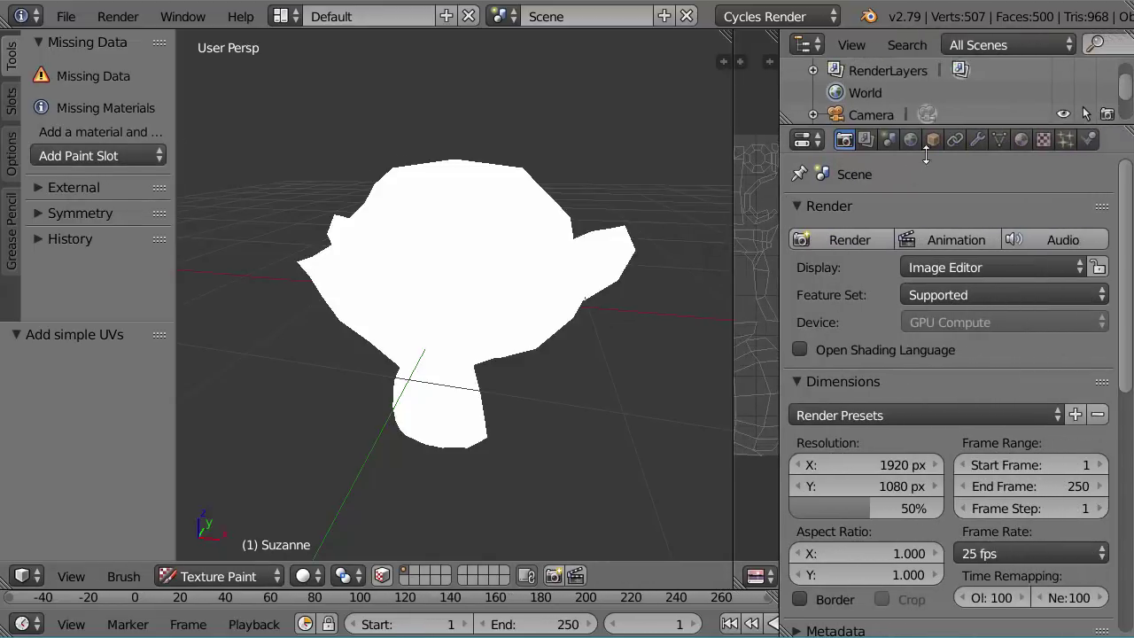
click(1020, 141)
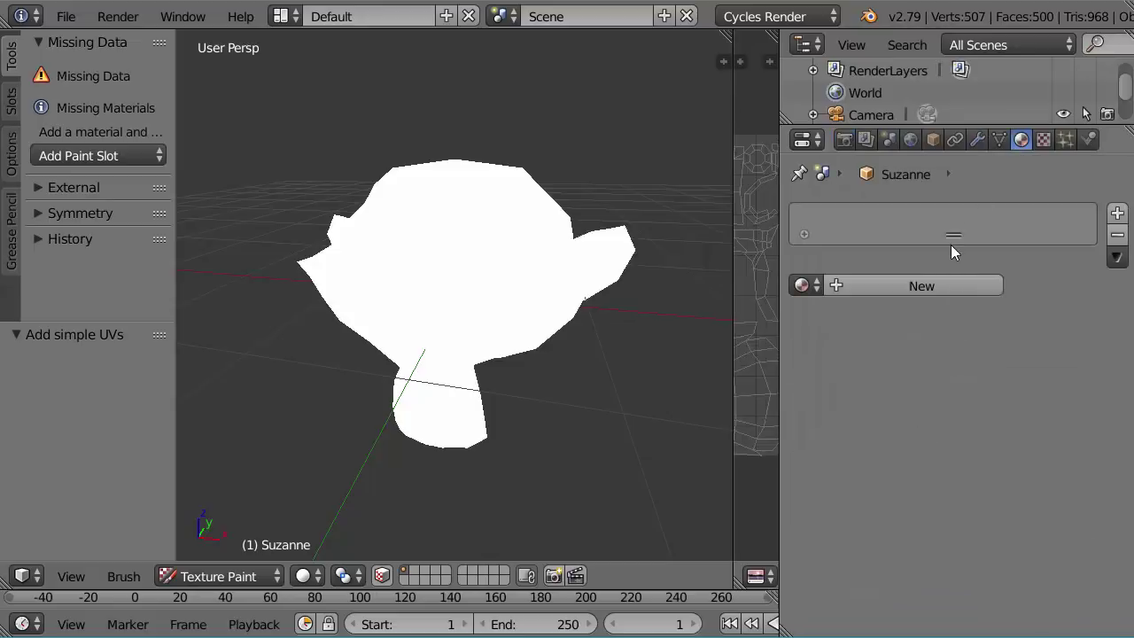
drag(953, 237, 952, 305)
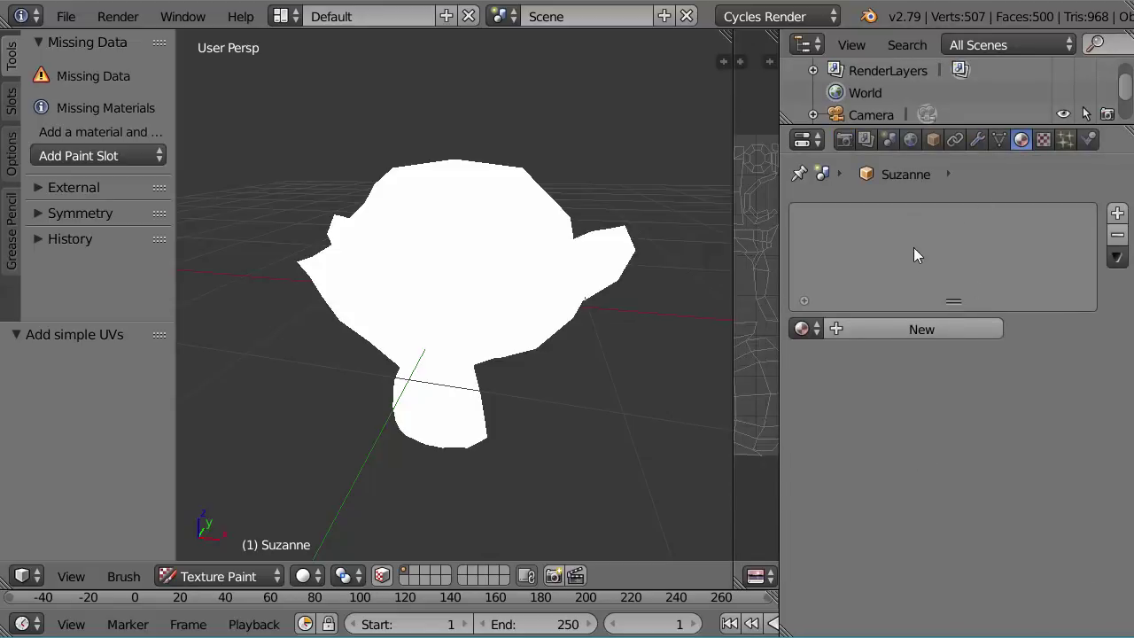
Add a 1024 x 1024 px Diffuse Color paint slot with a dark red colour, keeping Alpha on and the Blank generated type.
click(98, 156)
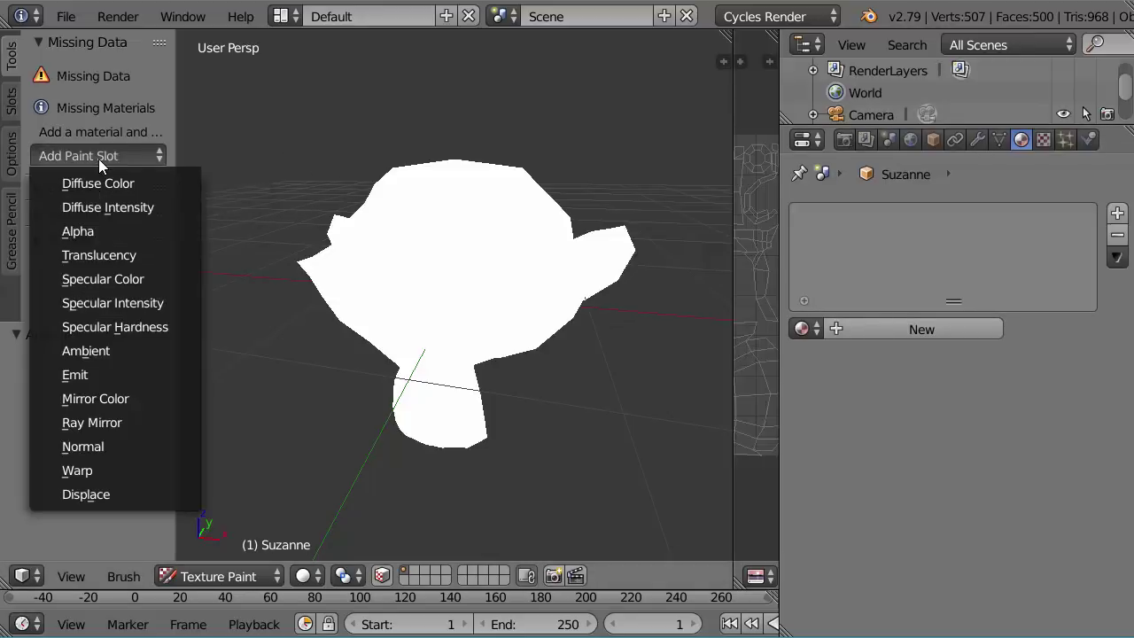
click(101, 174)
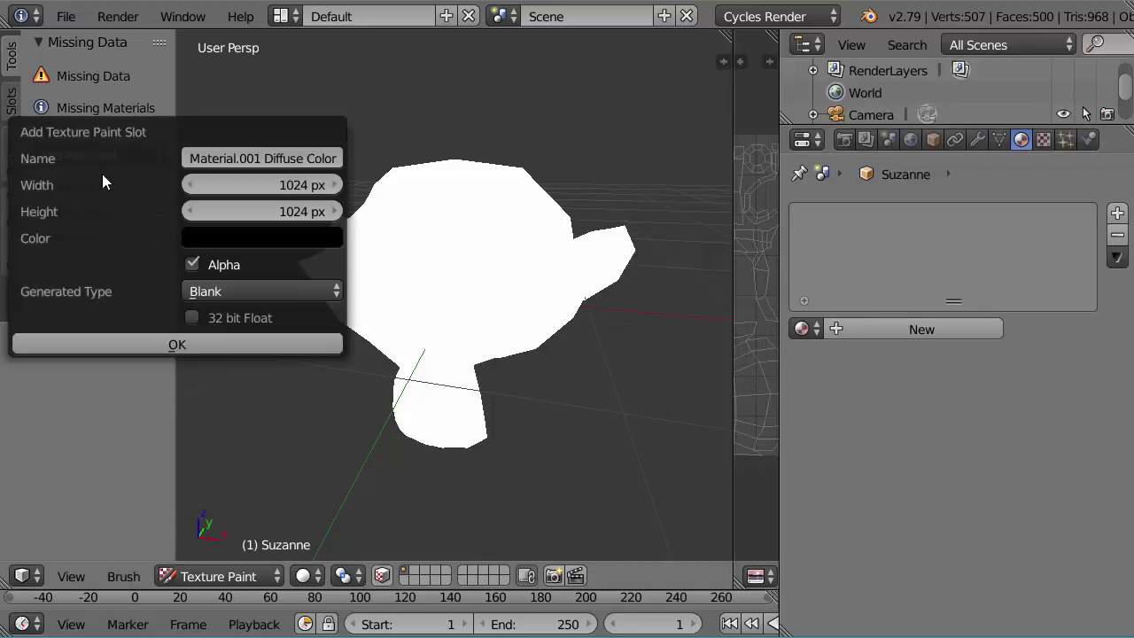
click(252, 239)
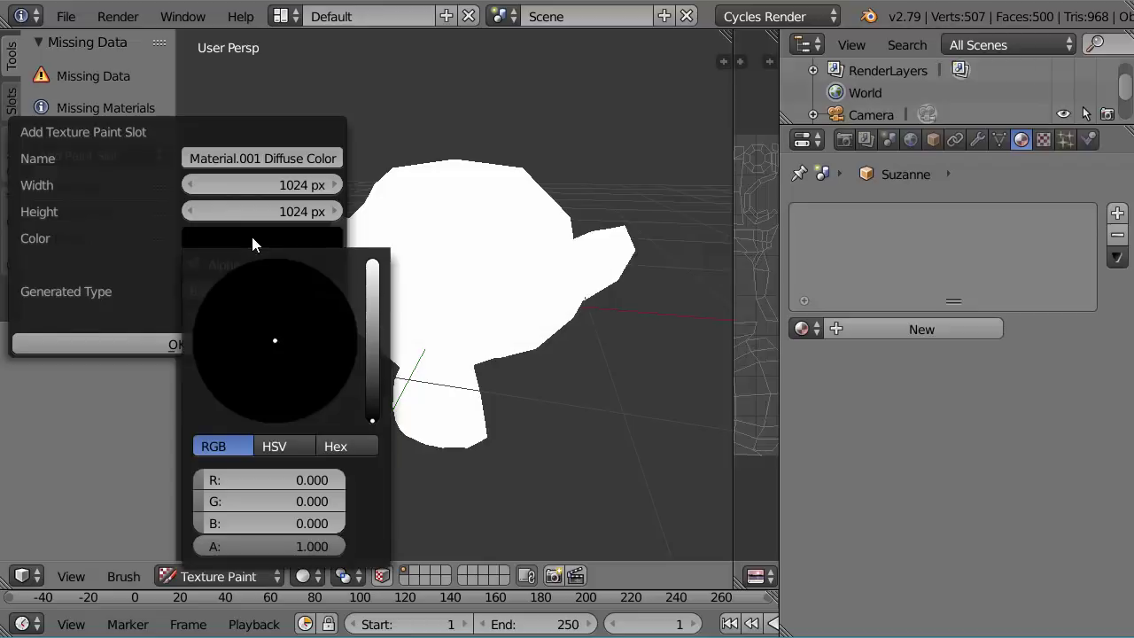
drag(373, 420, 372, 377)
click(273, 380)
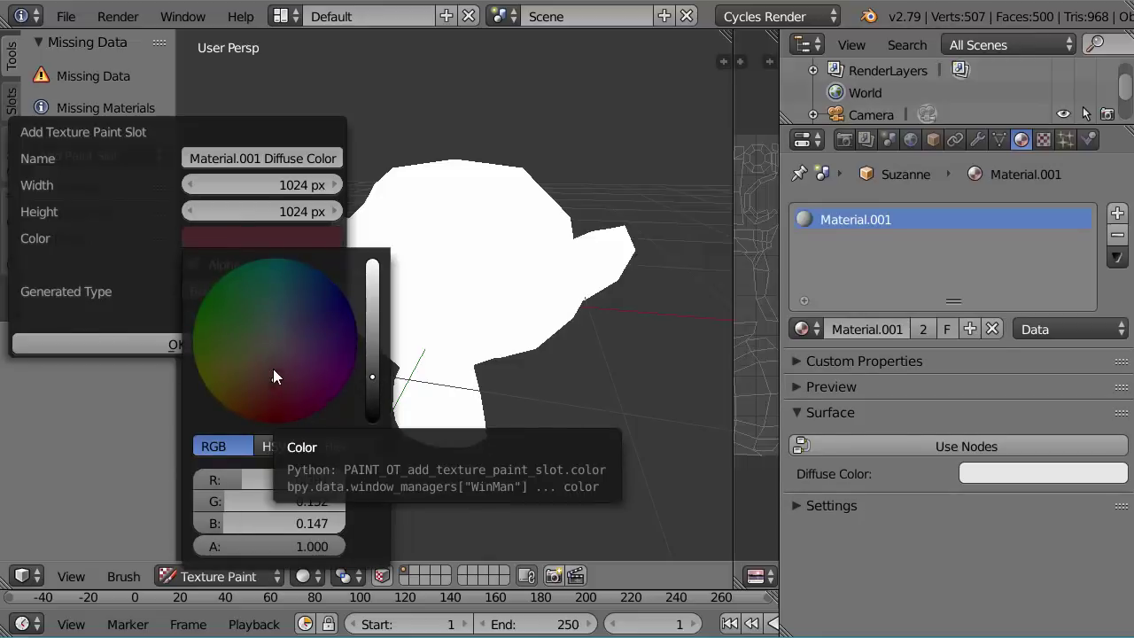
drag(276, 379, 273, 377)
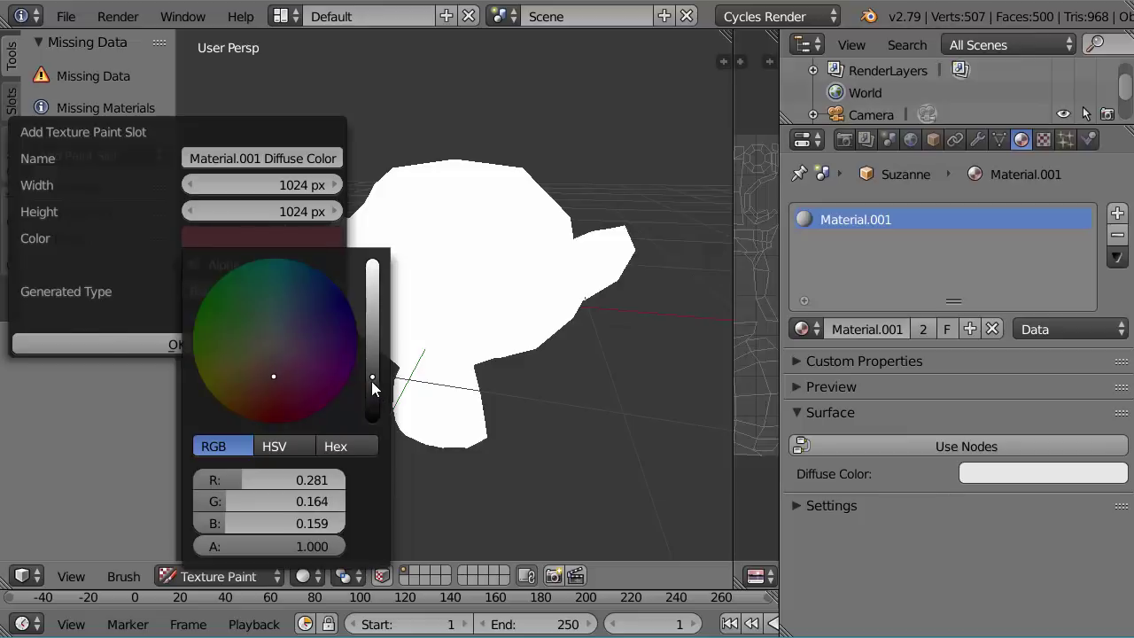
drag(371, 378, 372, 373)
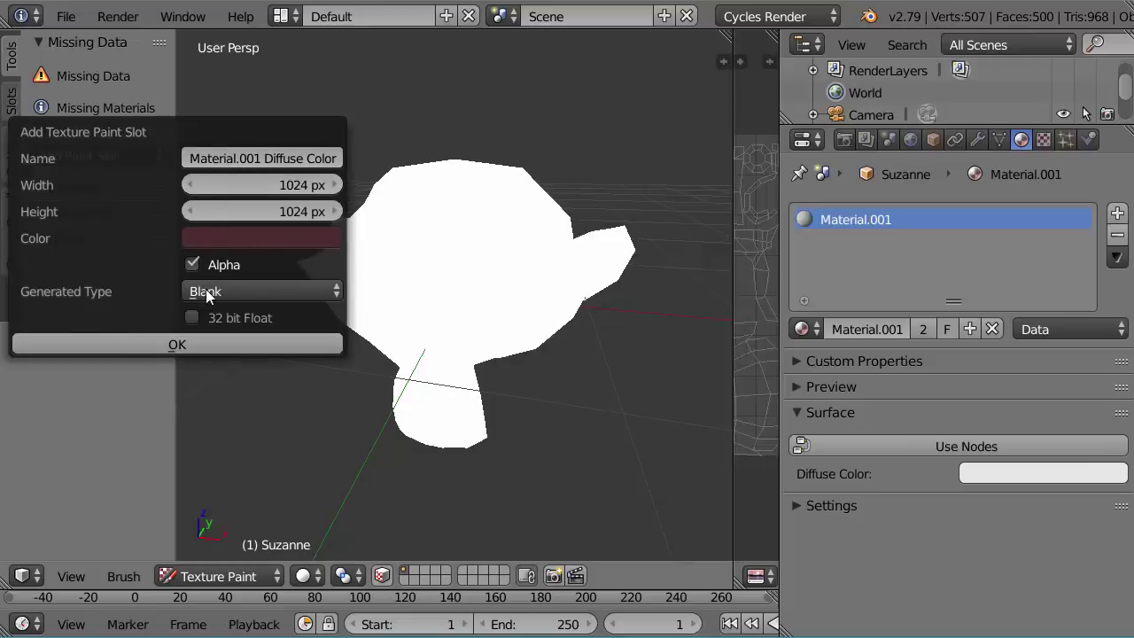
click(172, 349)
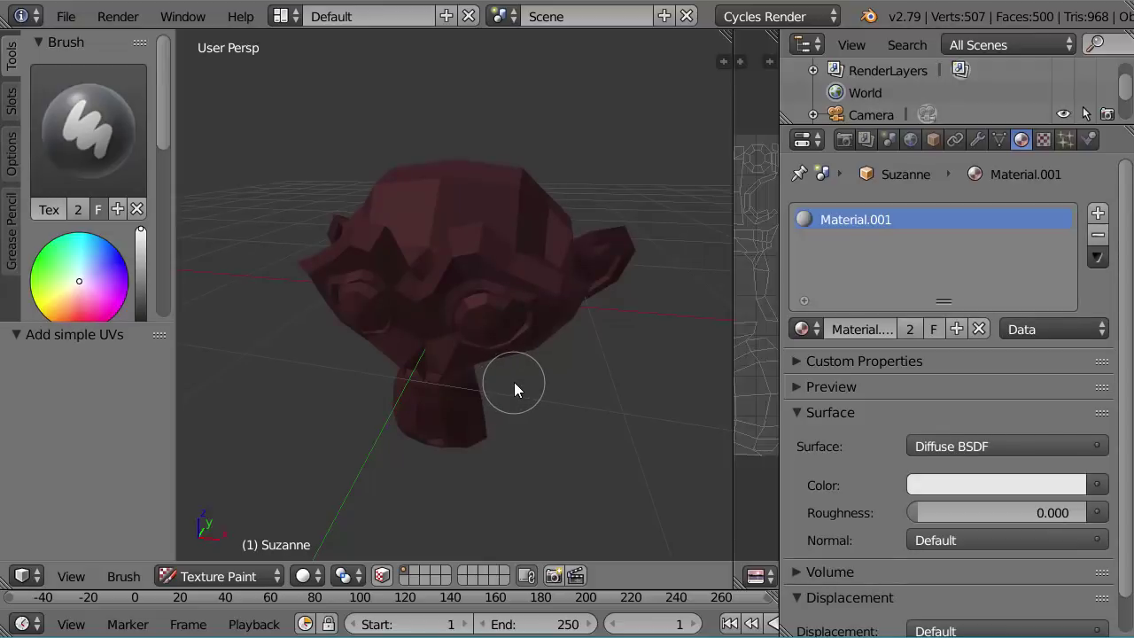
Paint a short white test stroke across the monkey's forehead and undo it.
middle_drag(537, 346, 511, 335)
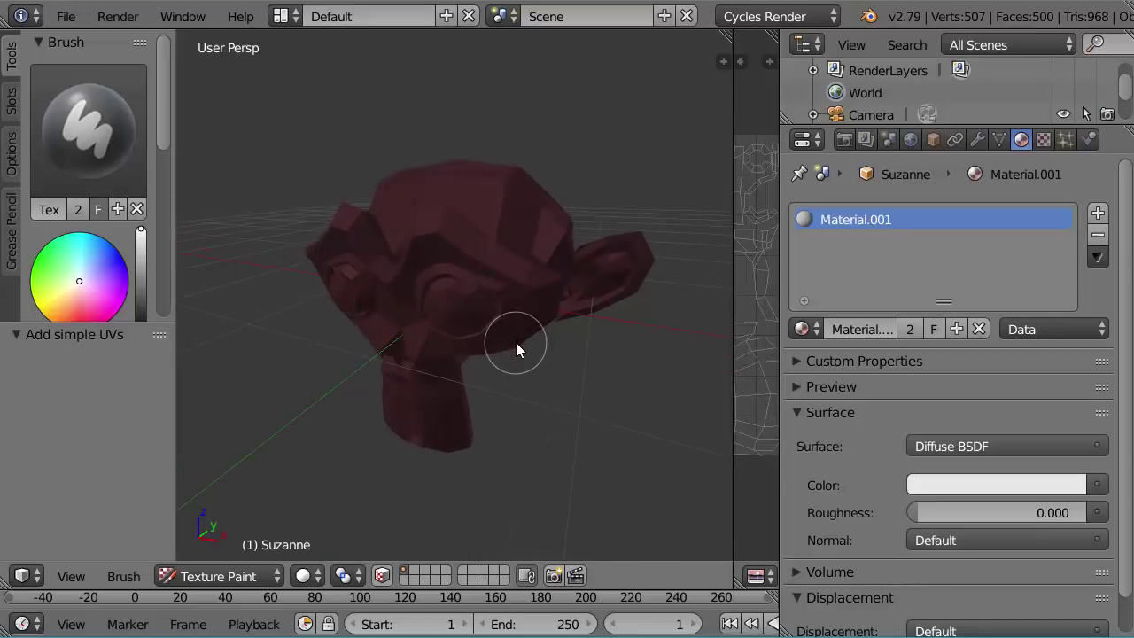
scroll(516, 342, up, 2)
drag(490, 175, 533, 175)
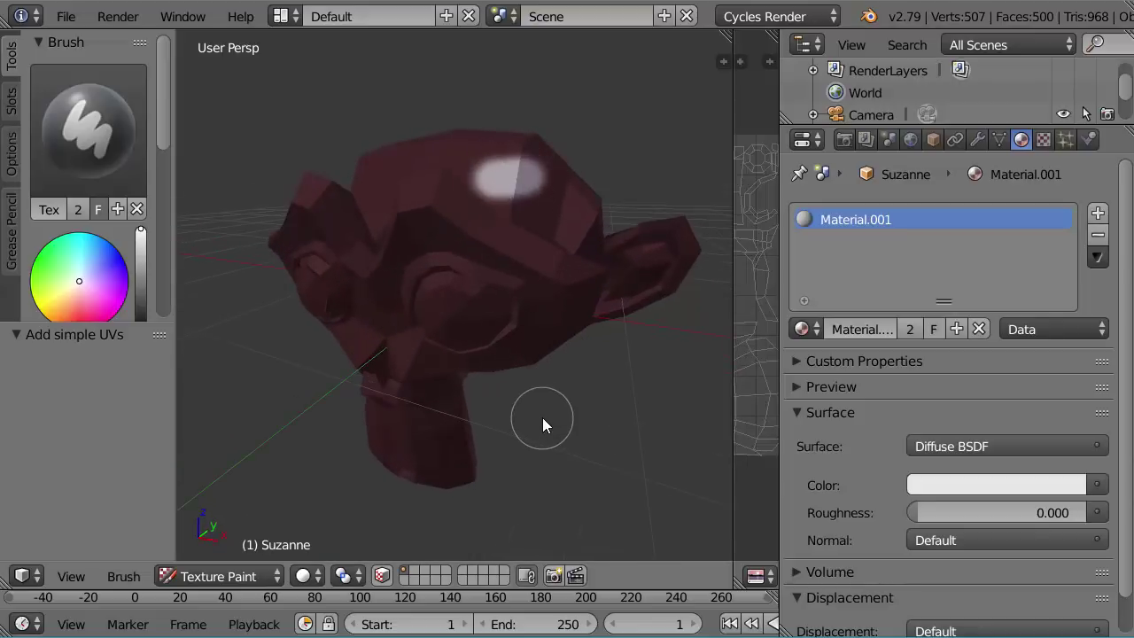
key(ctrl+z)
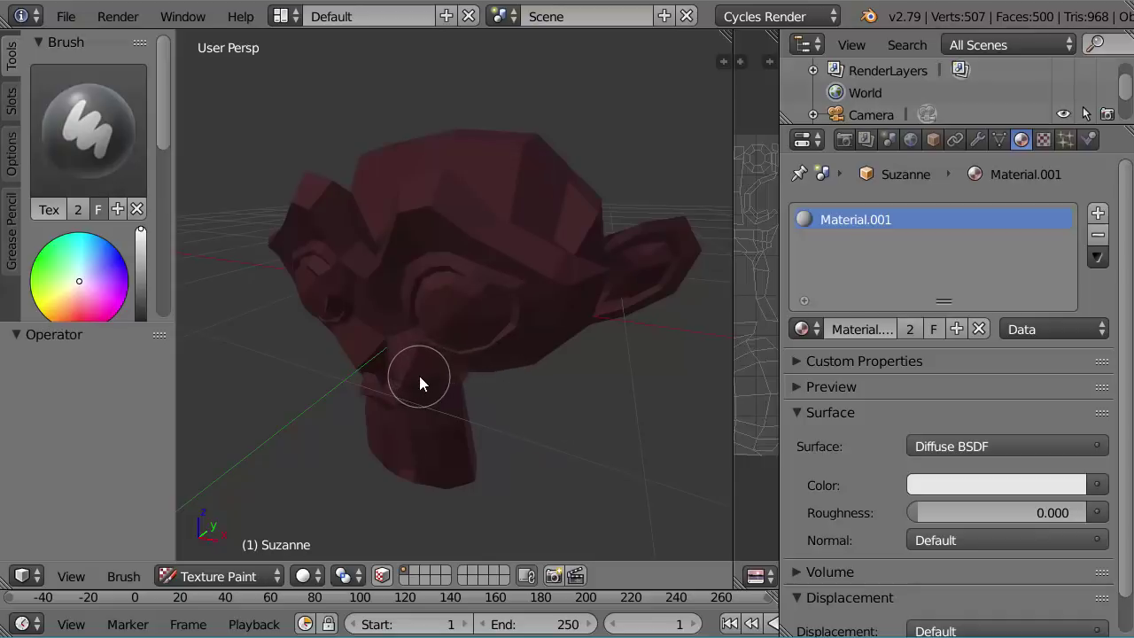
Narrow the Properties editor to give the UV layout more room and expand the texture paint Symmetry options.
middle_drag(419, 375, 476, 369)
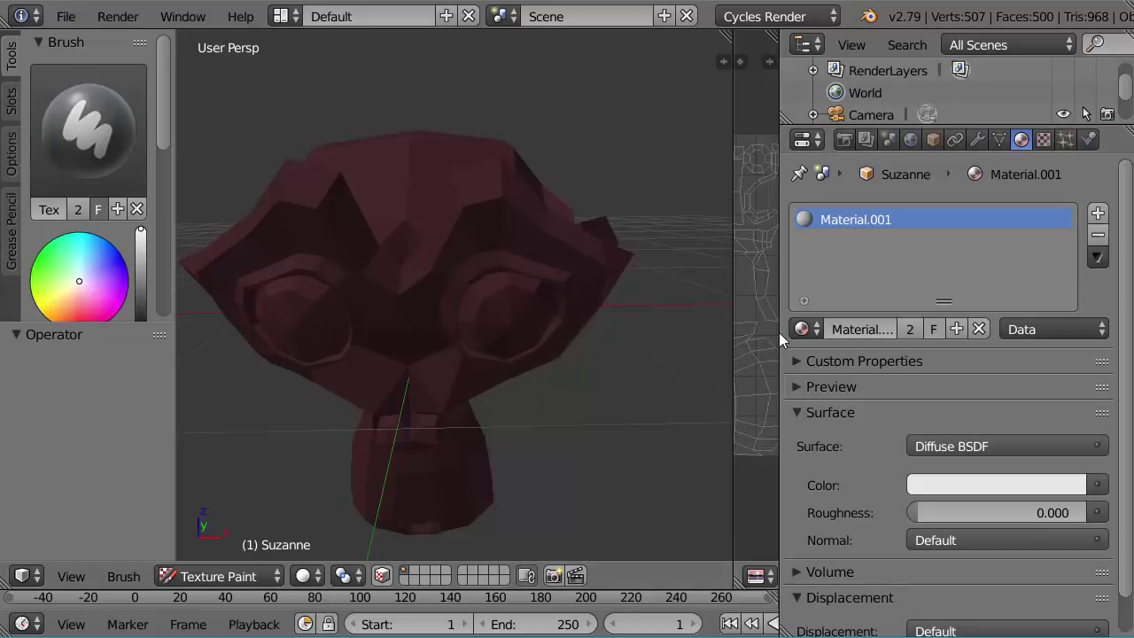
drag(778, 332, 864, 333)
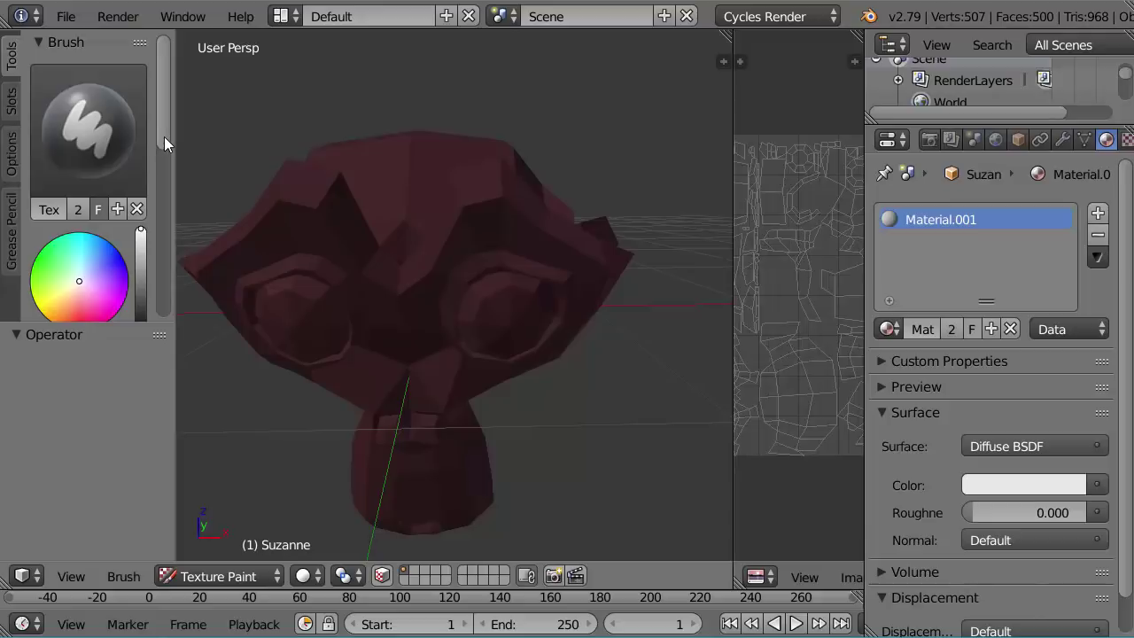
drag(164, 140, 187, 298)
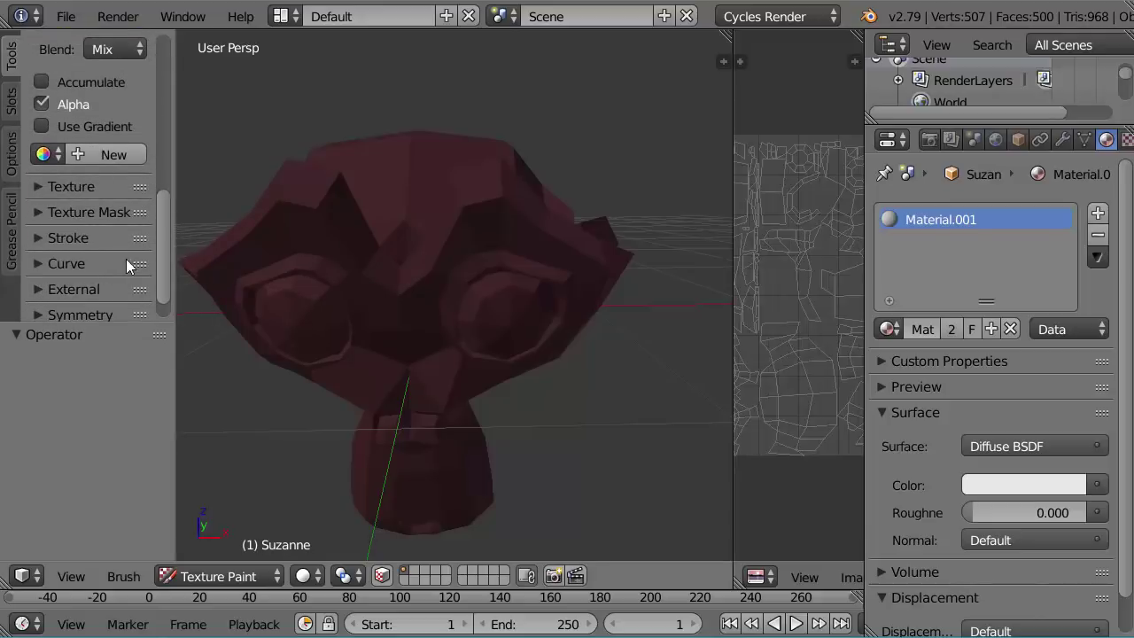
click(38, 315)
drag(163, 275, 162, 301)
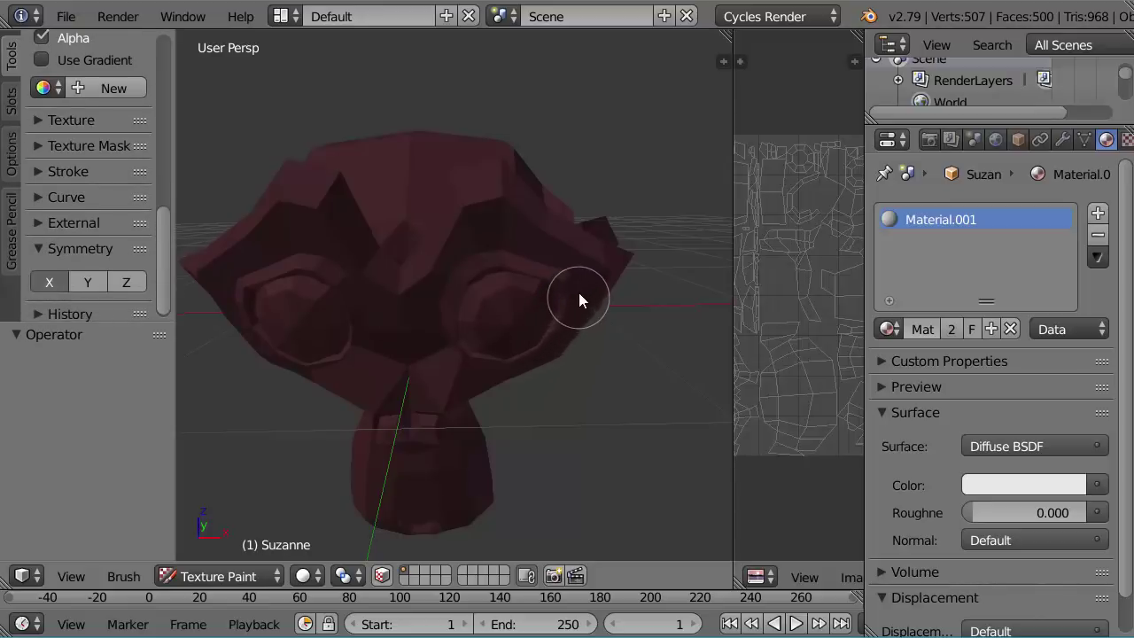
Paint X-mirrored white wavy stripes from the monkey's forehead over the top to the back of its head.
middle_drag(578, 290, 527, 333)
scroll(529, 305, up, 3)
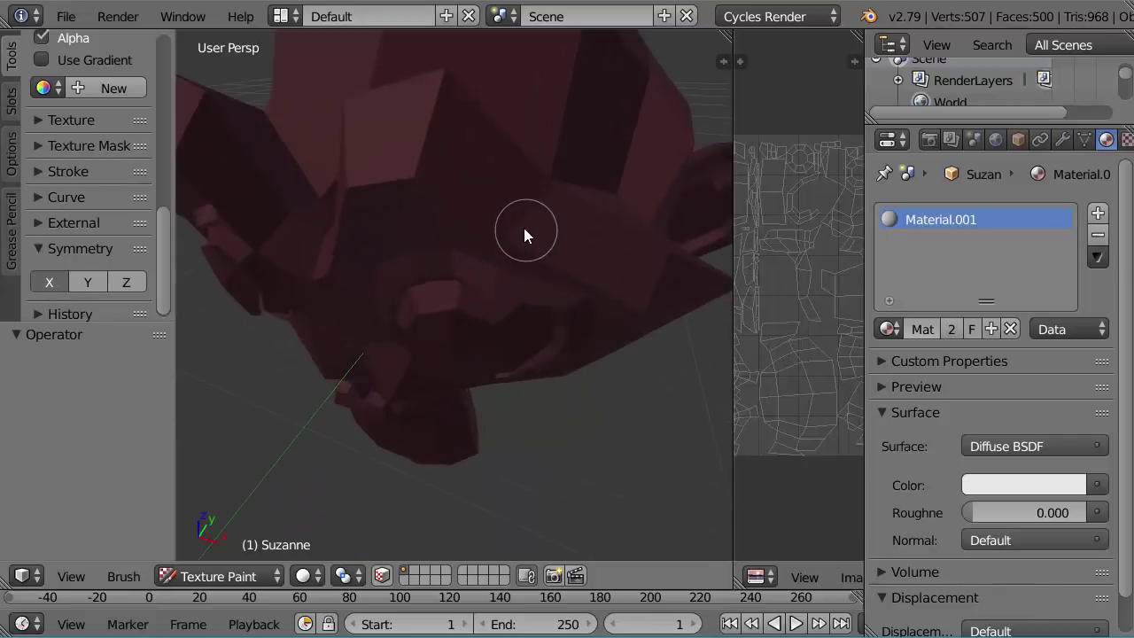
mouse_move(524, 227)
middle_down()
mouse_move(513, 317)
mouse_move(469, 335)
middle_up()
mouse_move(435, 346)
mouse_down()
mouse_move(382, 331)
mouse_move(422, 303)
mouse_move(395, 247)
mouse_move(429, 241)
mouse_move(425, 170)
mouse_move(473, 138)
mouse_up()
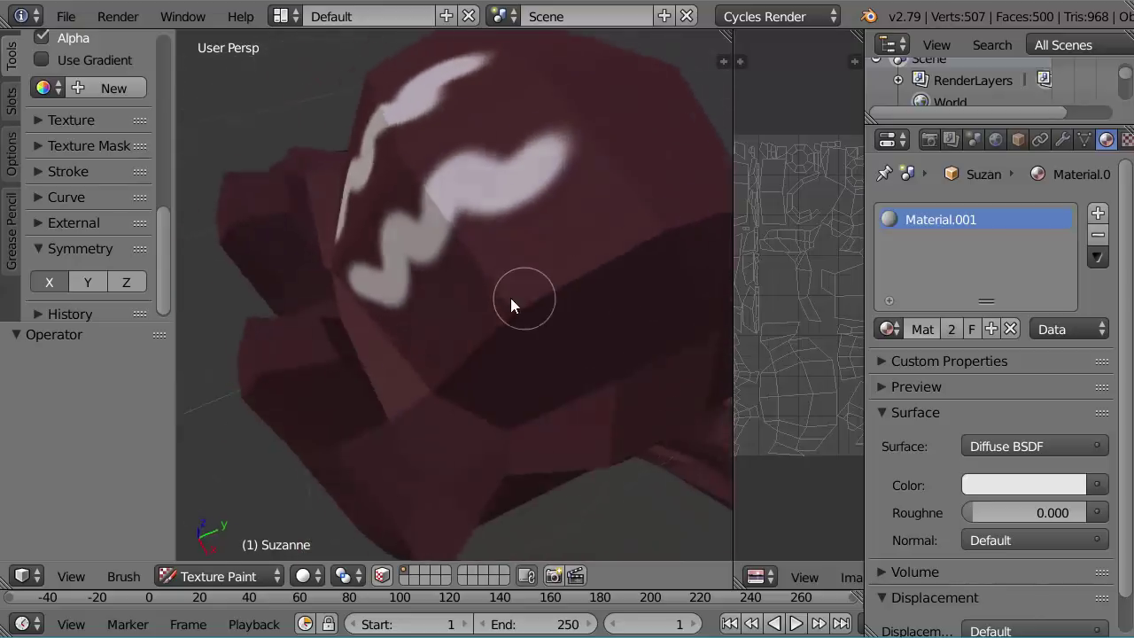
middle_drag(494, 298, 274, 316)
click(403, 341)
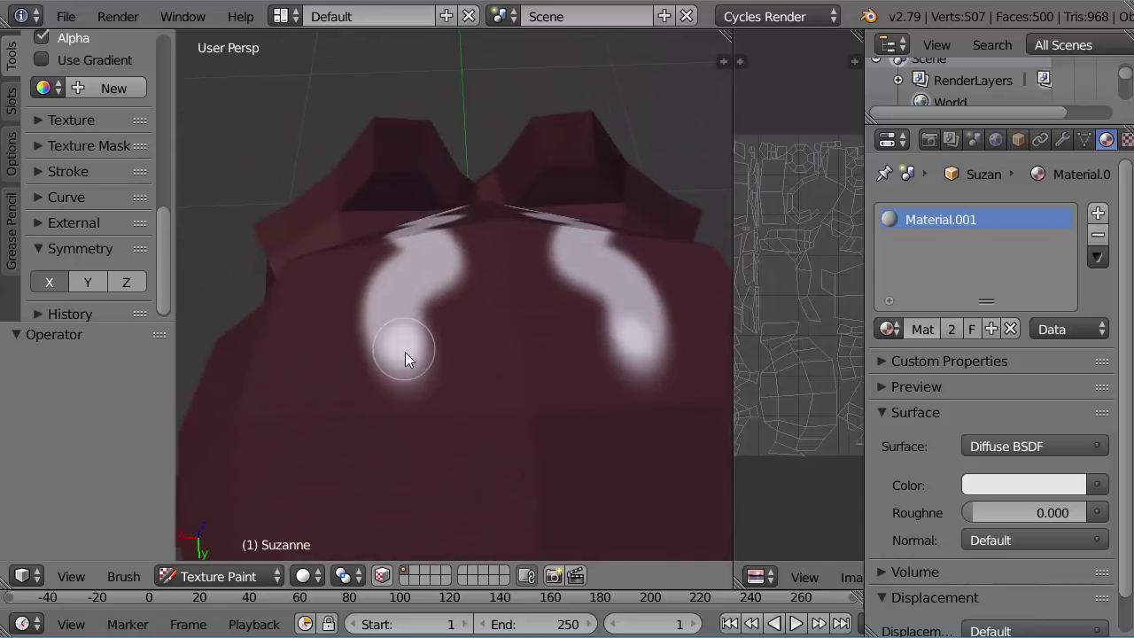
mouse_move(408, 357)
mouse_down()
mouse_move(433, 398)
mouse_move(418, 431)
mouse_move(372, 472)
mouse_move(394, 525)
mouse_up()
scroll(558, 439, down, 4)
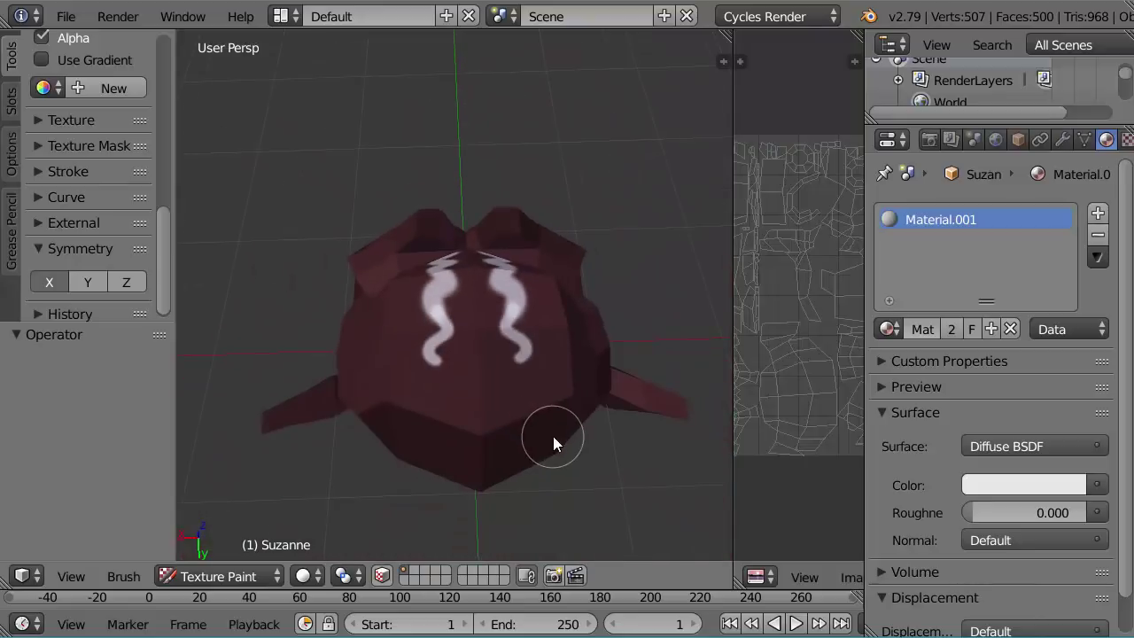
drag(518, 361, 521, 409)
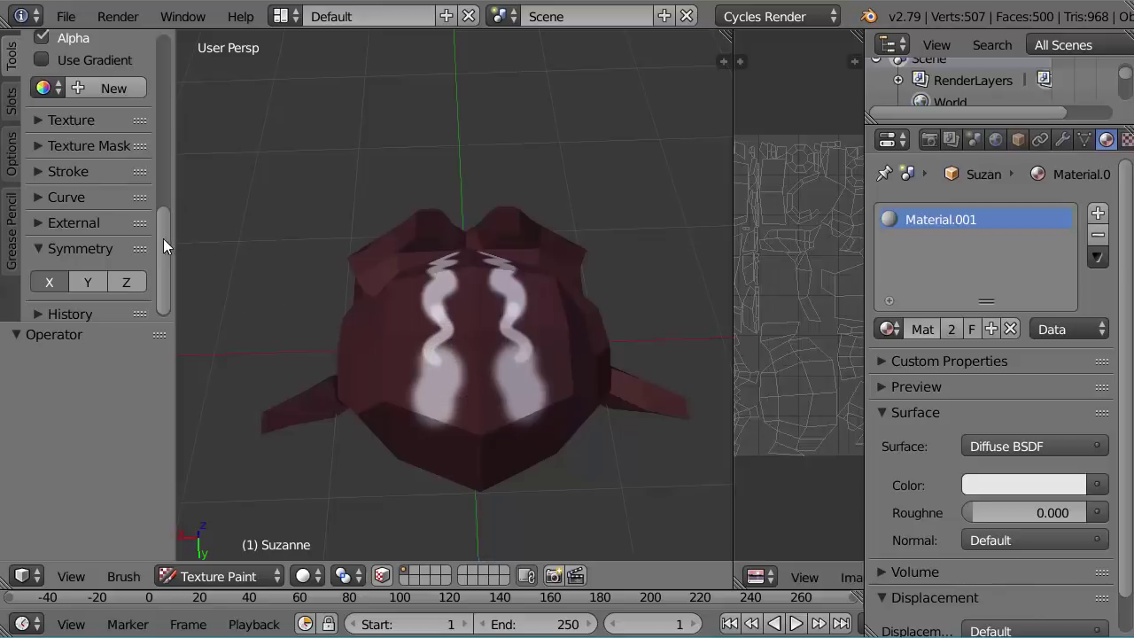
Paint more soft X-mirrored white strokes over the stripes on top of the monkey's head with the 35 px brush.
drag(164, 255, 164, 143)
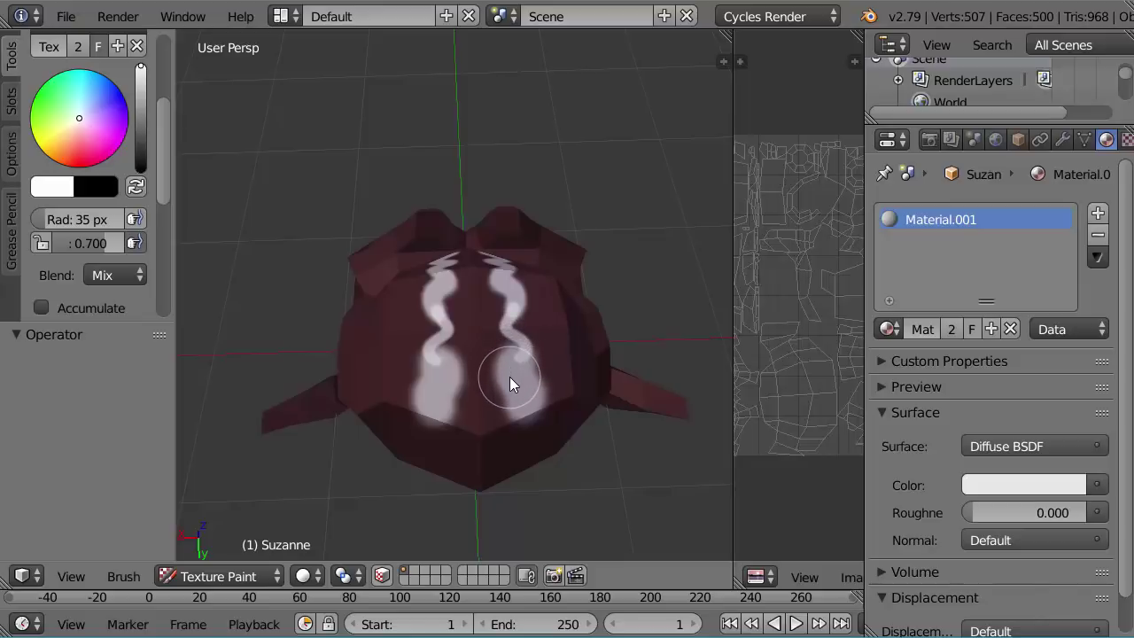
scroll(509, 376, down, 1)
drag(445, 357, 438, 309)
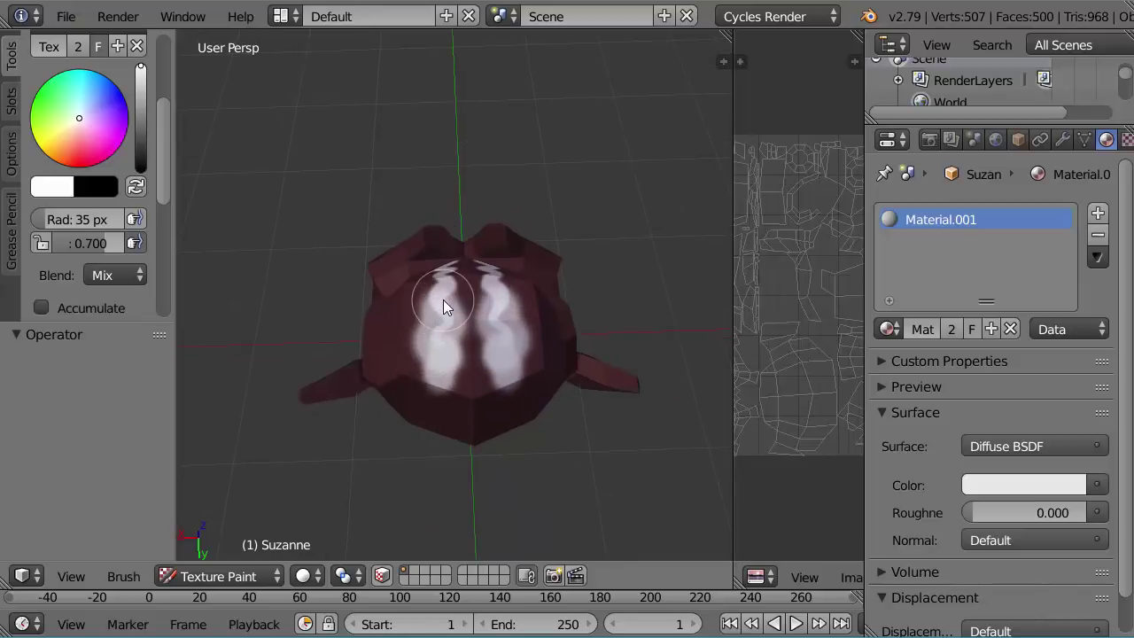
scroll(480, 353, up, 2)
scroll(479, 354, up, 2)
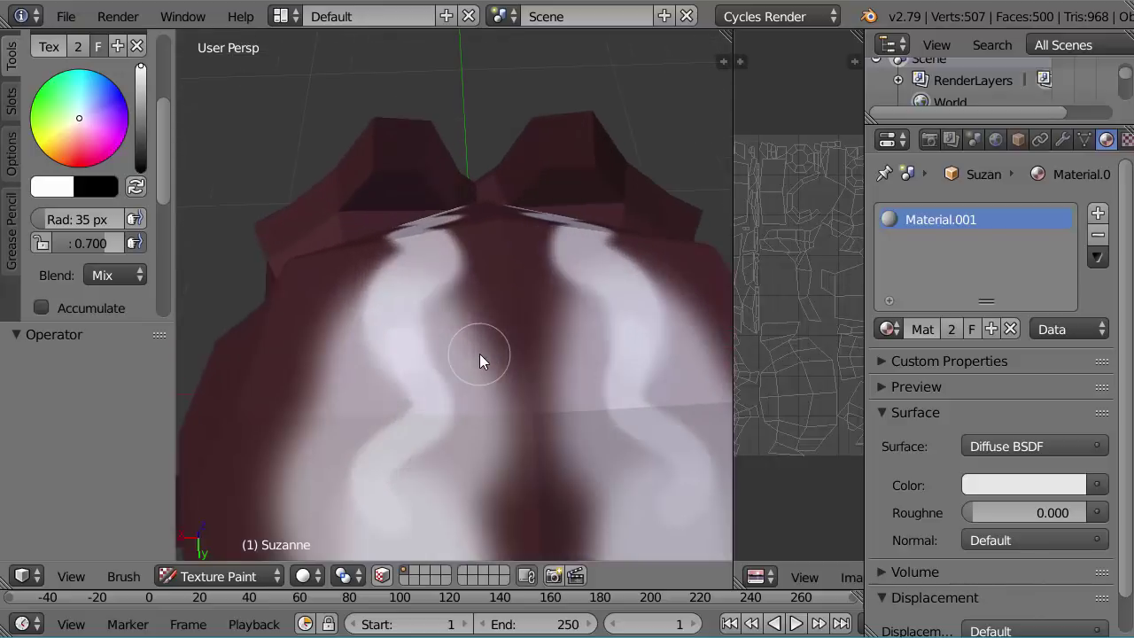
mouse_move(400, 328)
mouse_down()
mouse_move(443, 373)
mouse_move(446, 395)
mouse_move(429, 411)
mouse_move(455, 457)
mouse_move(423, 489)
mouse_up()
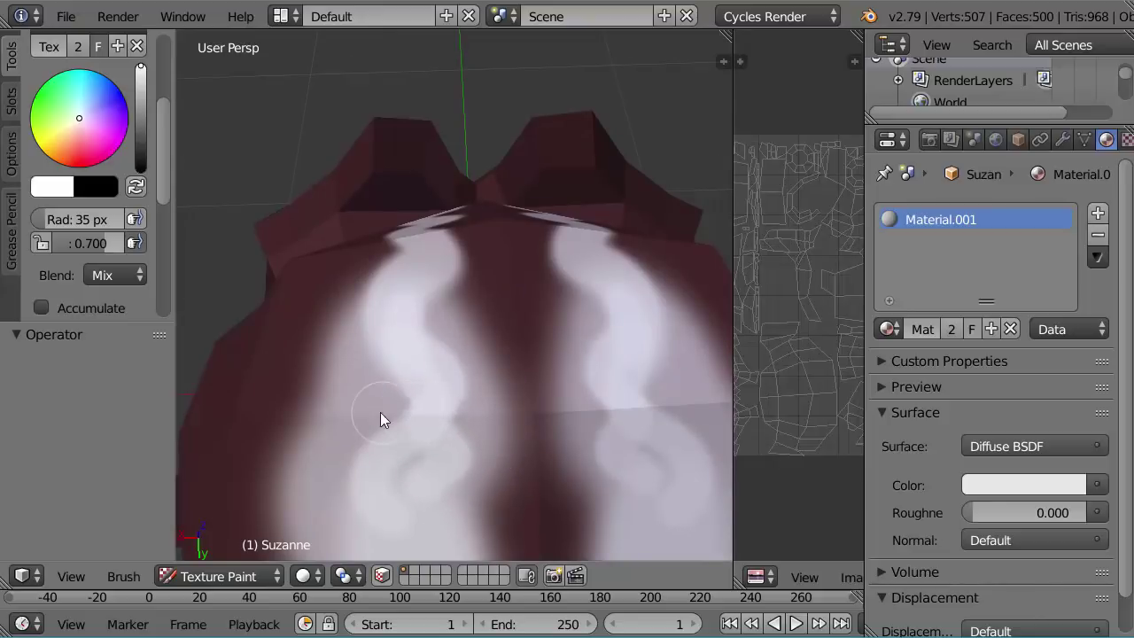
scroll(505, 376, up, 2)
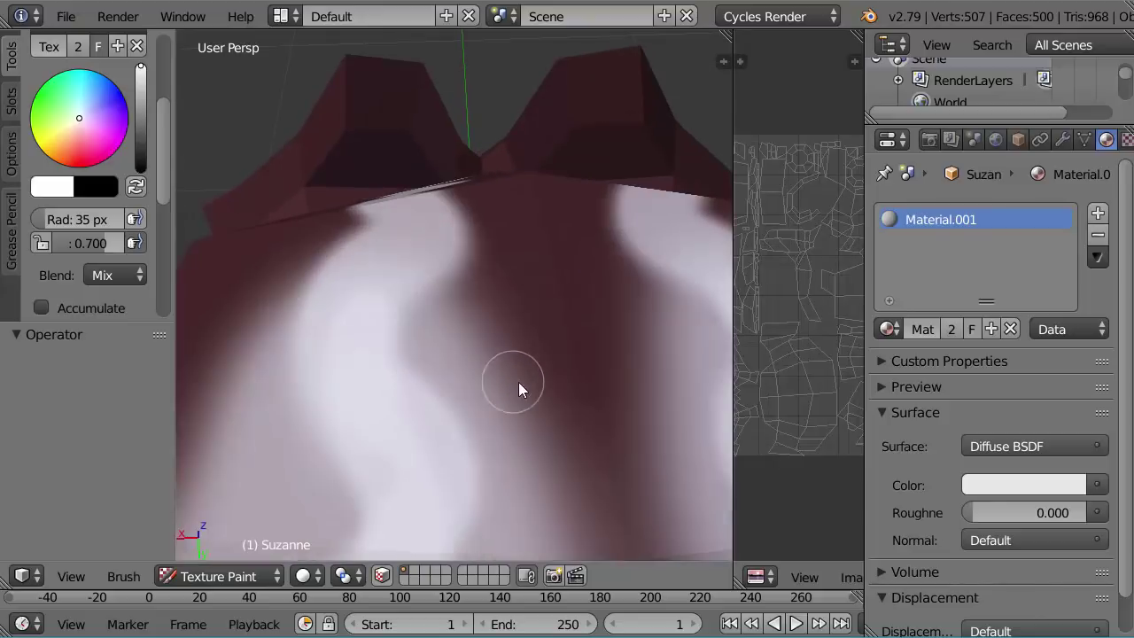
click(541, 348)
mouse_move(541, 346)
mouse_down()
mouse_move(519, 317)
mouse_move(539, 290)
mouse_up()
key(KP_2)
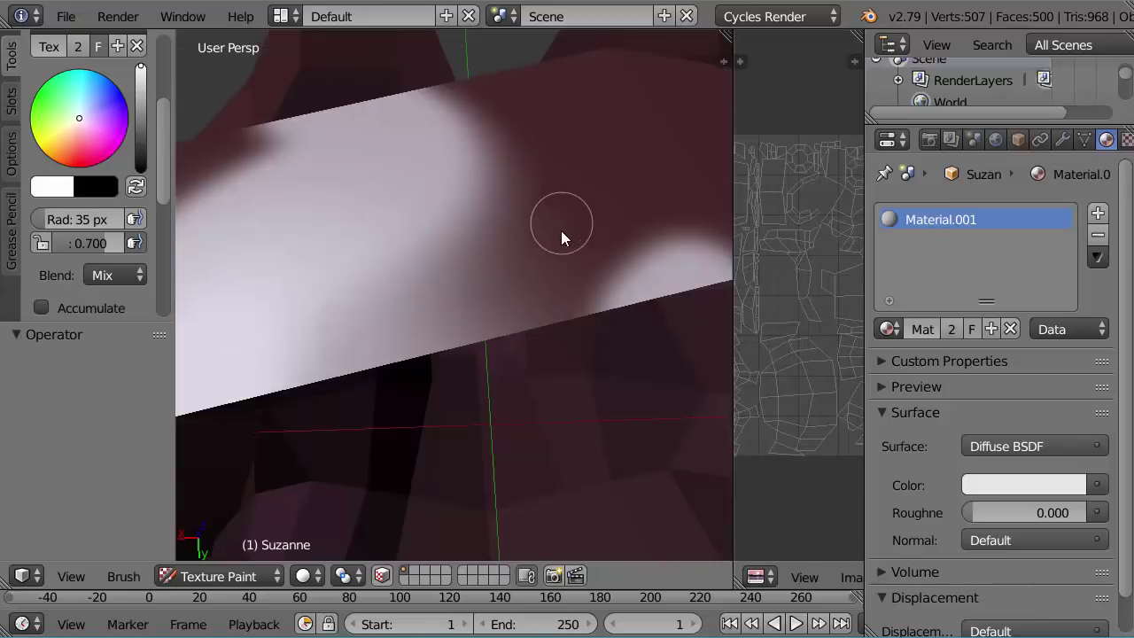
Set the brush falloff curve to the flat Max shape and paint a mirrored hard-edged white stroke down the back of the head.
scroll(514, 287, down, 5)
mouse_move(463, 410)
middle_down()
mouse_move(495, 428)
mouse_move(513, 418)
mouse_move(430, 375)
mouse_move(440, 413)
mouse_move(511, 396)
middle_up()
middle_drag(553, 362, 466, 380)
mouse_move(544, 396)
middle_down()
mouse_move(496, 404)
mouse_move(502, 374)
middle_up()
scroll(501, 373, down, 3)
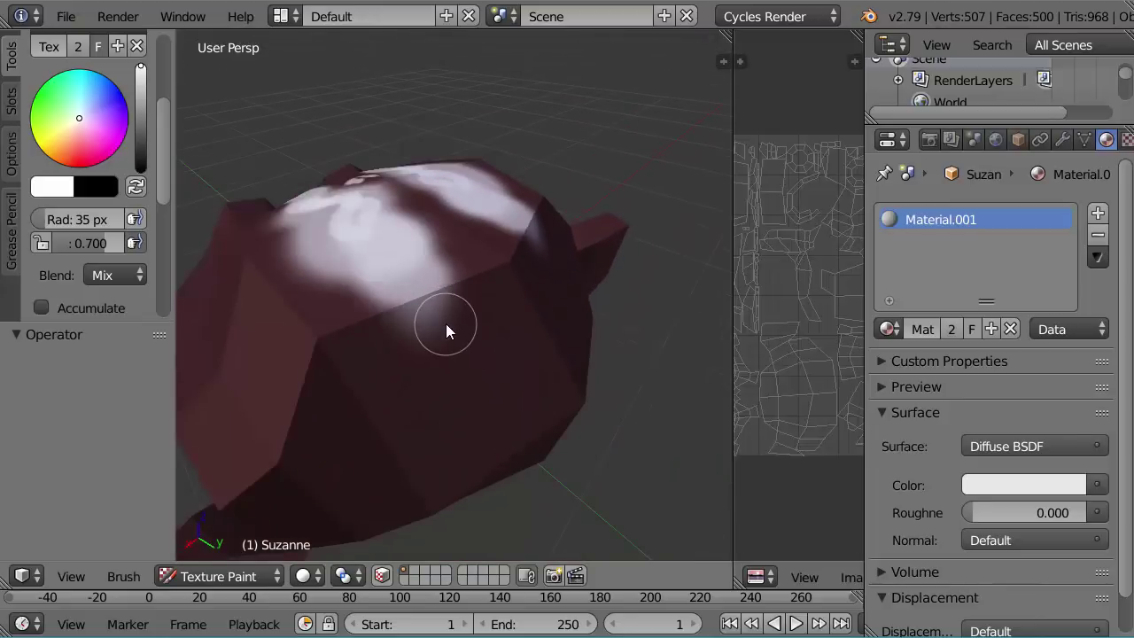
mouse_move(496, 375)
middle_down()
mouse_move(488, 352)
mouse_move(467, 359)
middle_up()
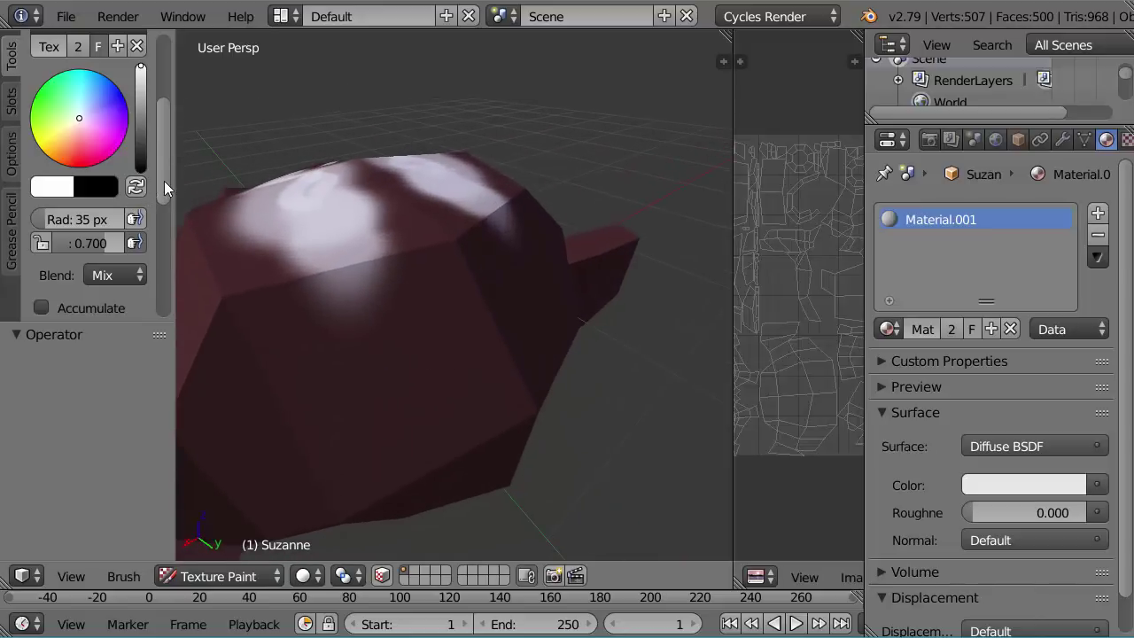
drag(164, 180, 185, 319)
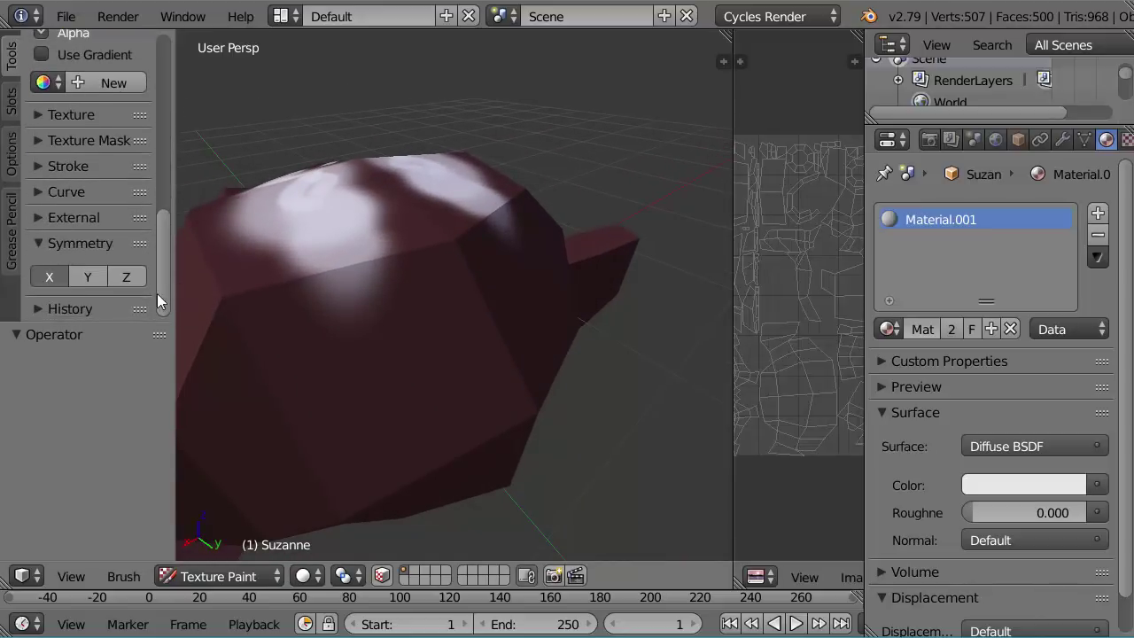
click(37, 196)
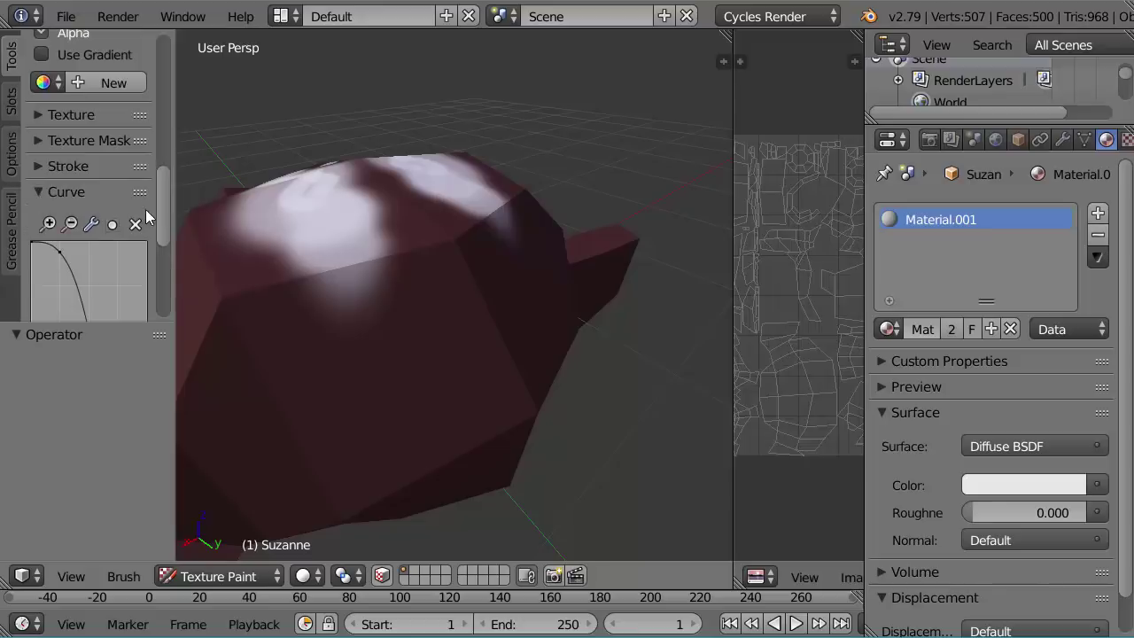
drag(167, 221, 178, 273)
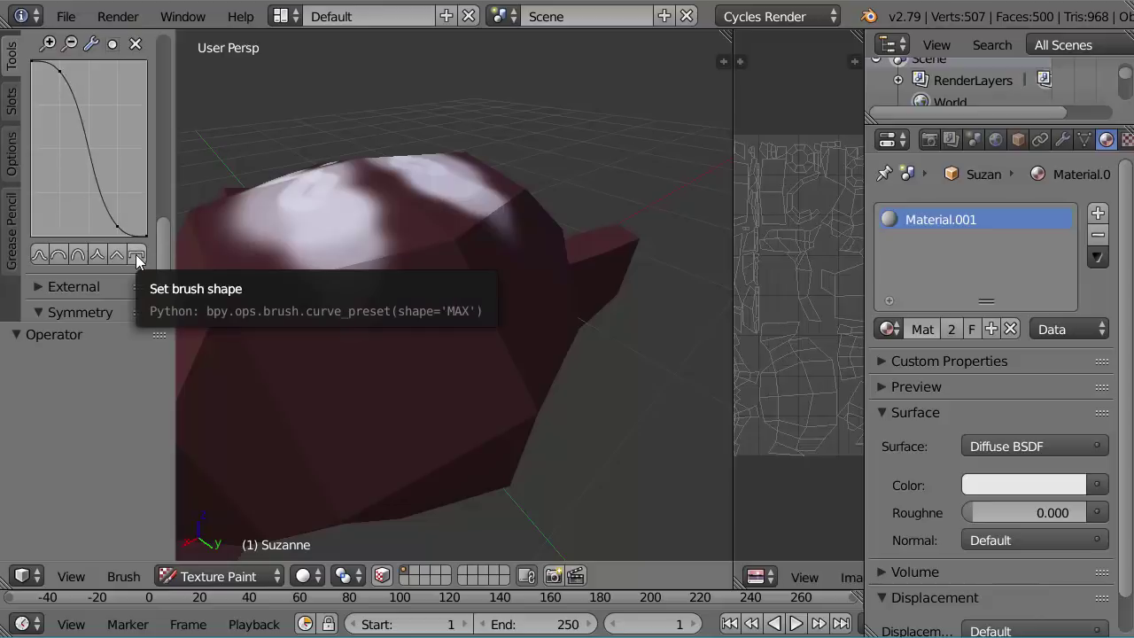
click(136, 255)
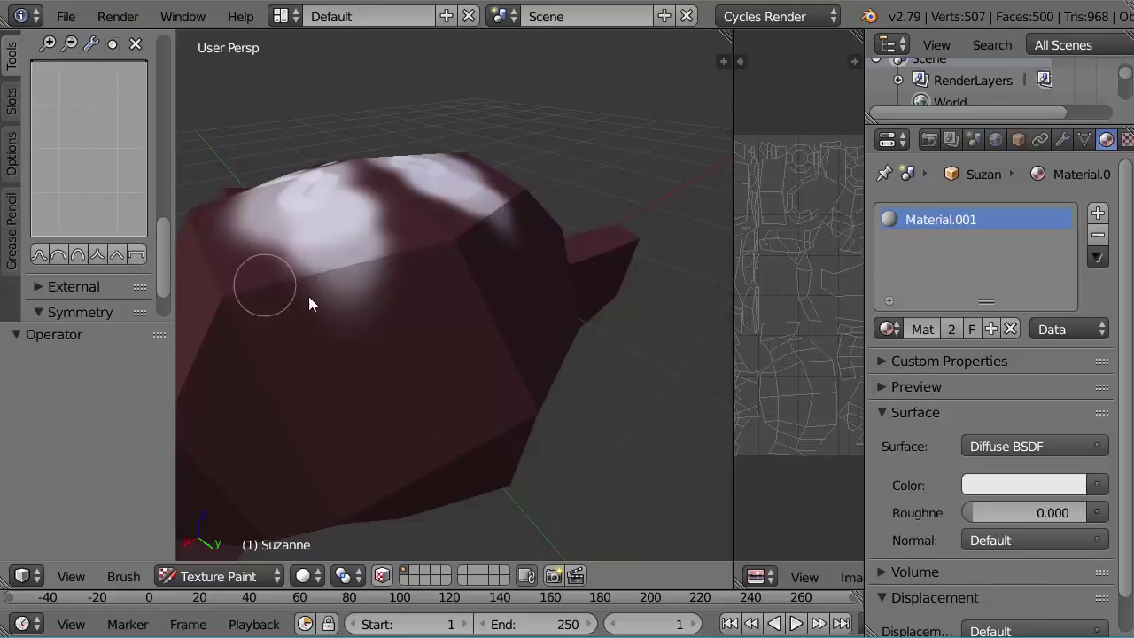
mouse_move(349, 275)
mouse_down()
mouse_move(388, 317)
mouse_move(364, 362)
mouse_move(416, 423)
mouse_up()
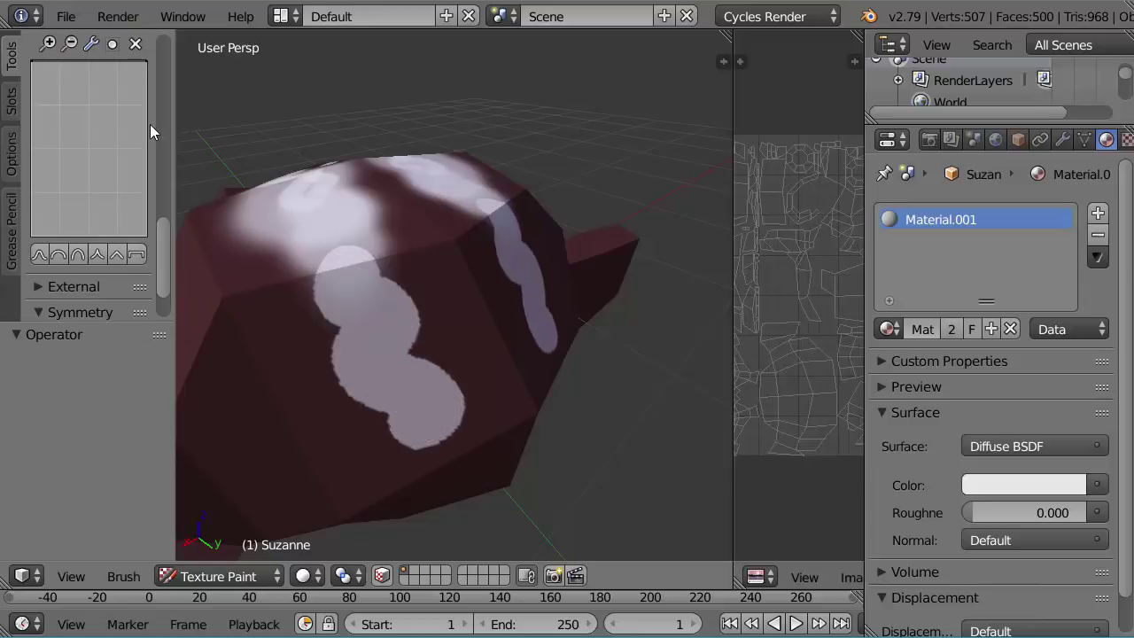
Restore the smooth brush falloff and paint a blue stroke between the white stripes on the back of the head.
click(39, 256)
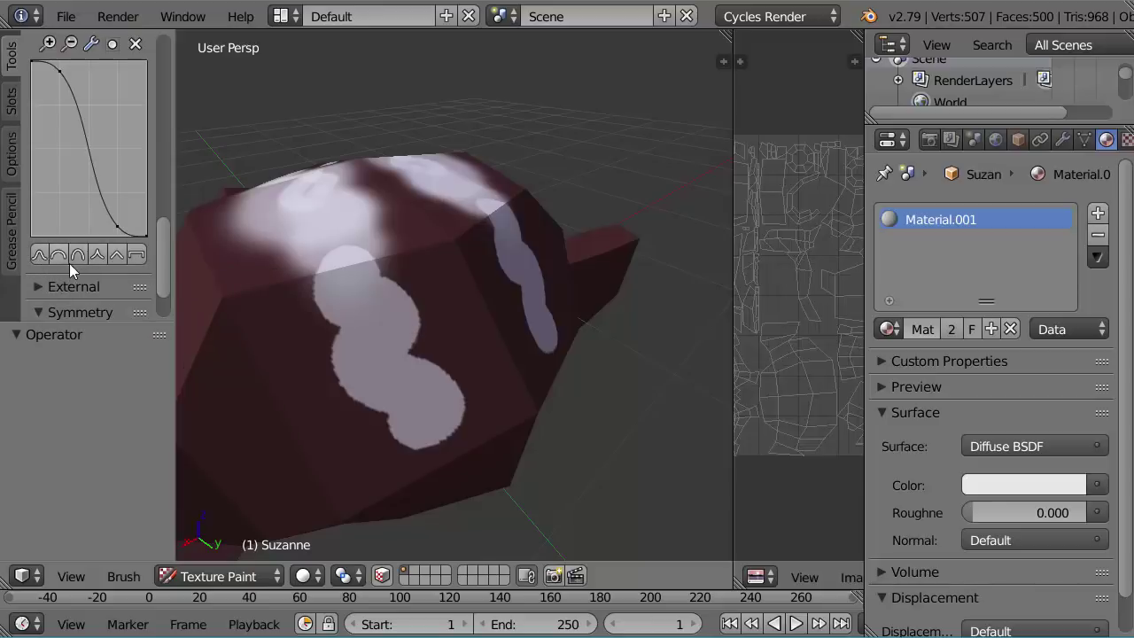
drag(166, 269, 176, 96)
click(119, 211)
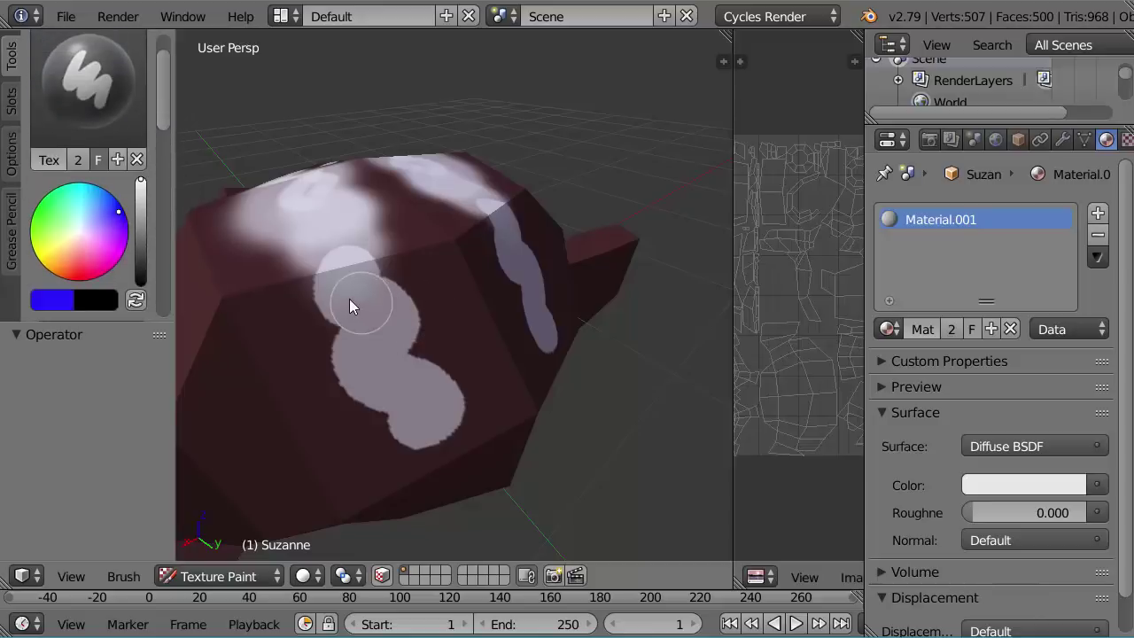
mouse_move(422, 236)
mouse_down()
mouse_move(434, 277)
mouse_move(445, 276)
mouse_move(444, 246)
mouse_move(488, 357)
mouse_up()
Examine the monkey's face in Rendered and in Material viewport shading to compare how the painted texture displays.
mouse_move(499, 376)
middle_down()
mouse_move(393, 347)
mouse_move(389, 287)
middle_up()
scroll(406, 326, down, 5)
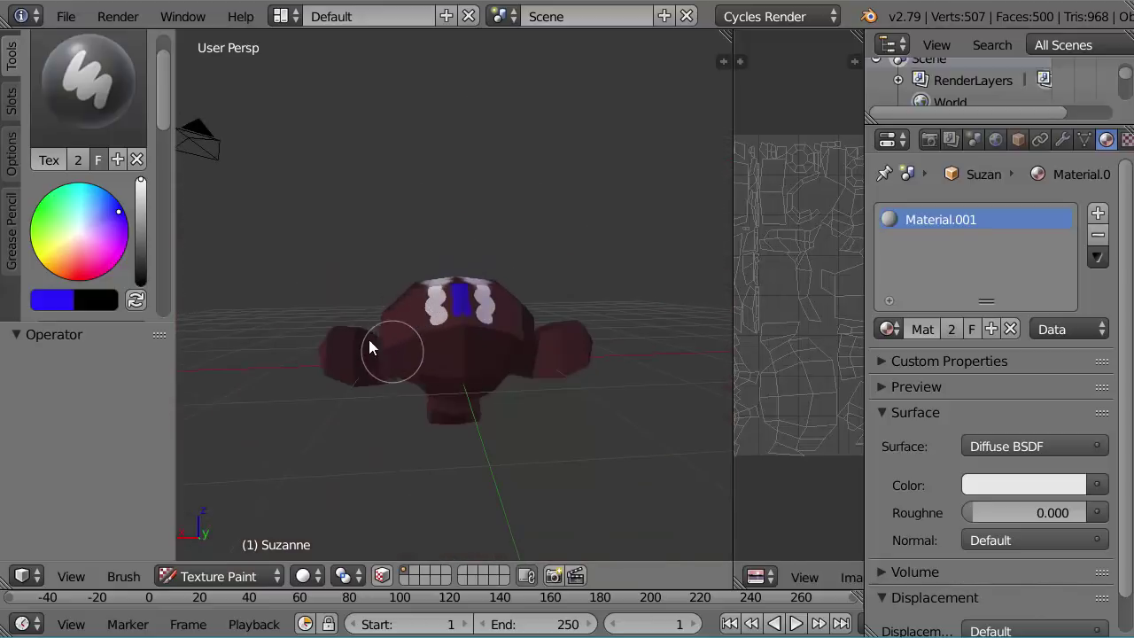
mouse_move(369, 337)
middle_down()
mouse_move(517, 357)
mouse_move(388, 367)
mouse_move(554, 360)
mouse_move(475, 301)
mouse_move(500, 332)
middle_up()
scroll(554, 360, up, 3)
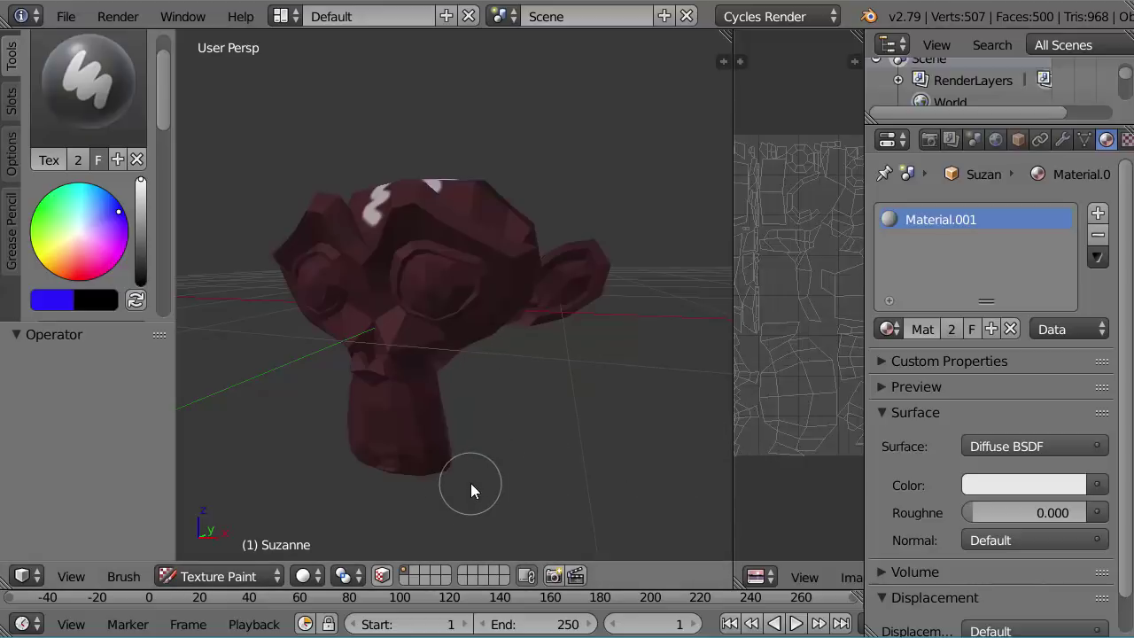
click(312, 578)
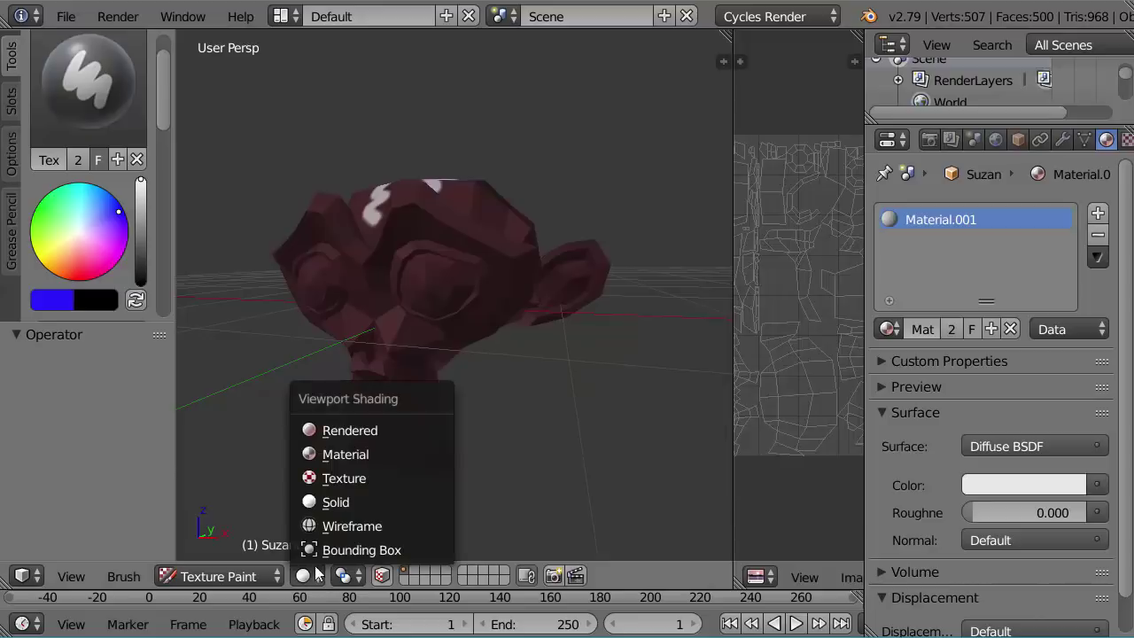
click(345, 433)
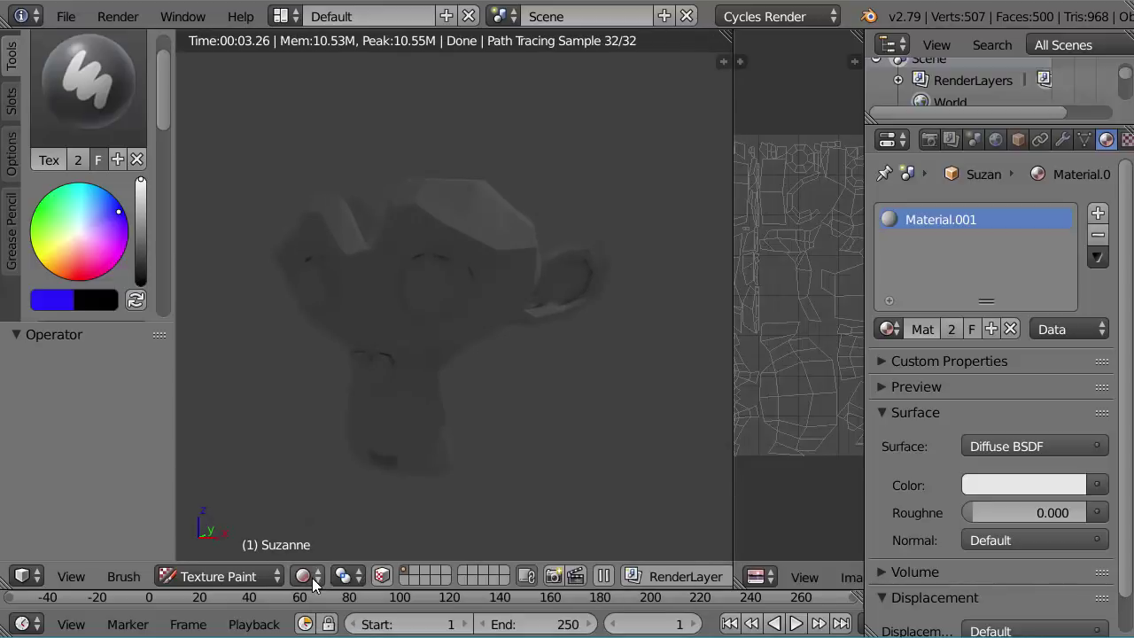
click(313, 578)
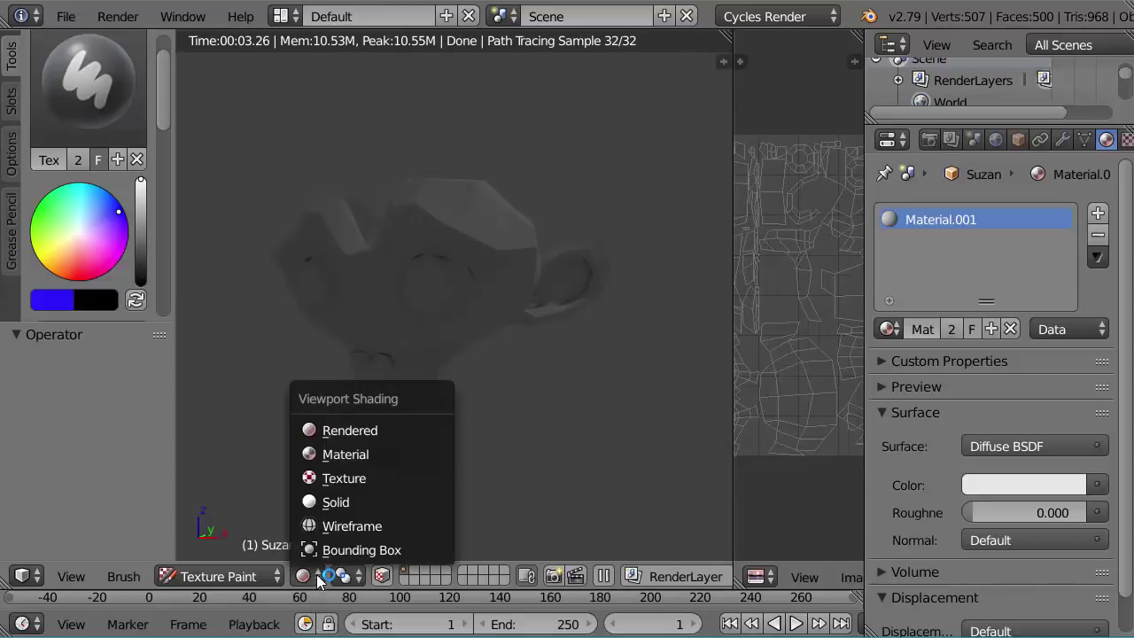
click(337, 459)
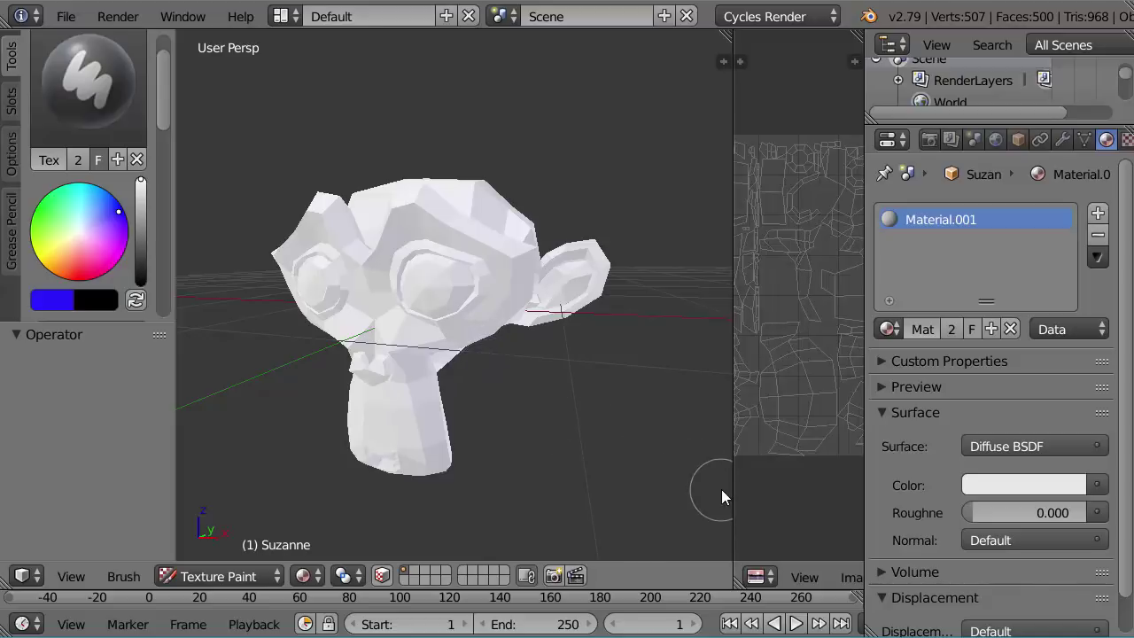
Widen the UV/Image editor and display the whole Material.001 Diffuse Color image in it.
drag(731, 491, 544, 493)
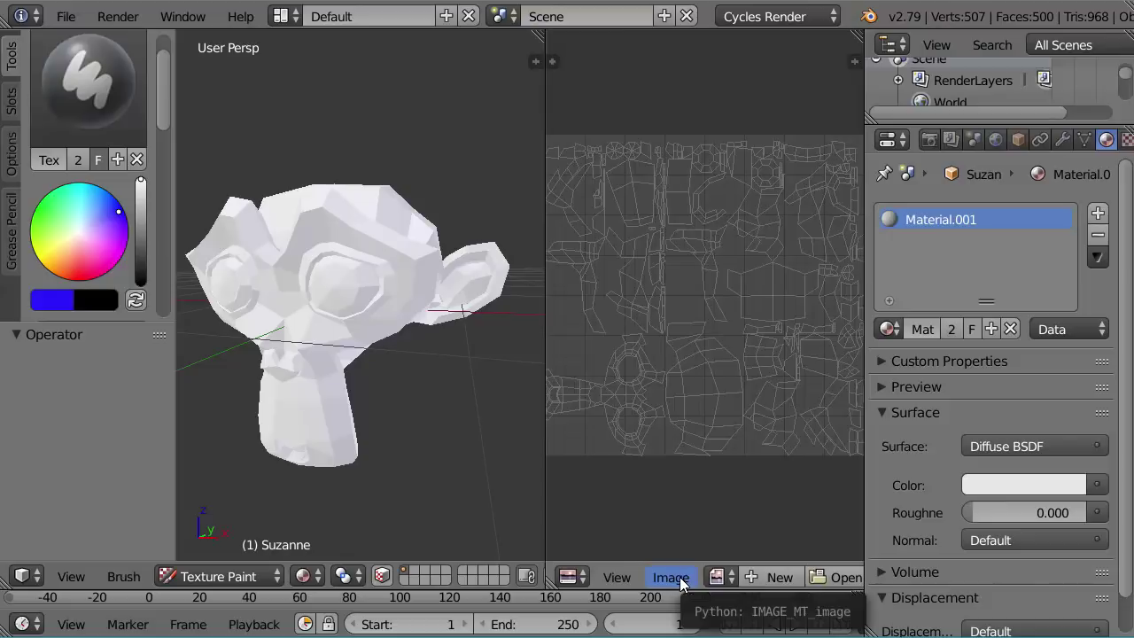
click(582, 580)
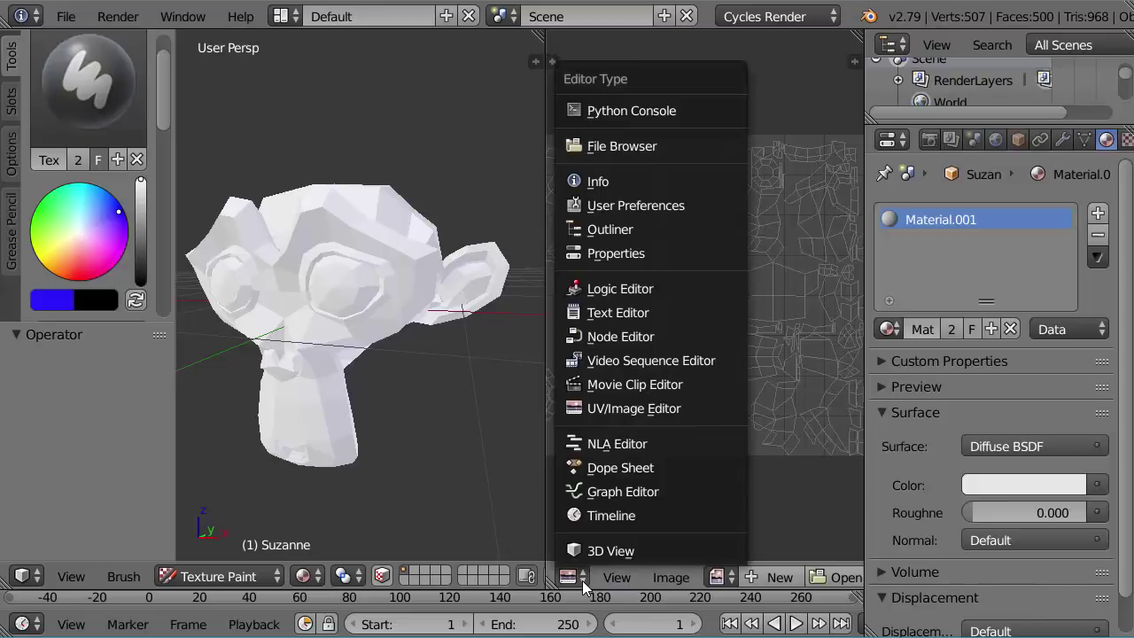
click(582, 580)
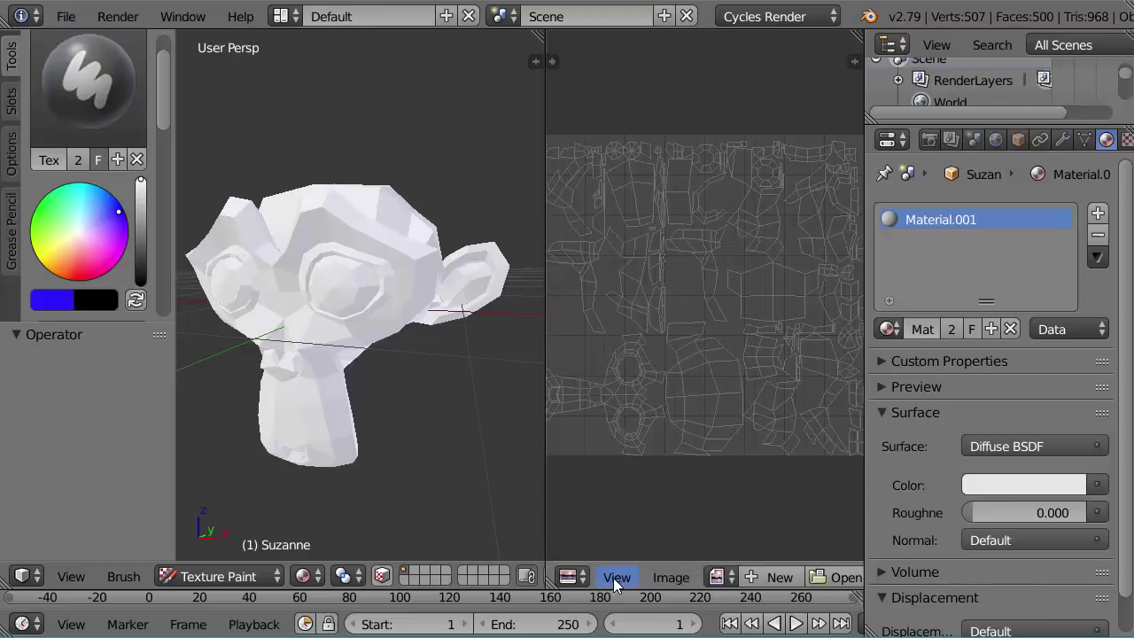
click(730, 578)
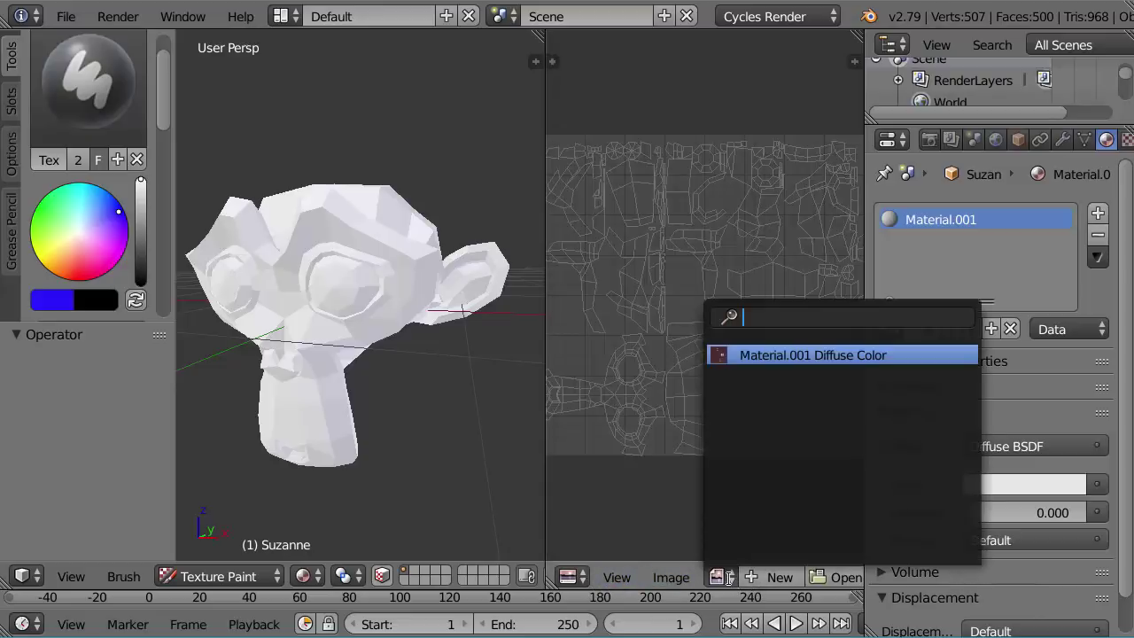
click(763, 356)
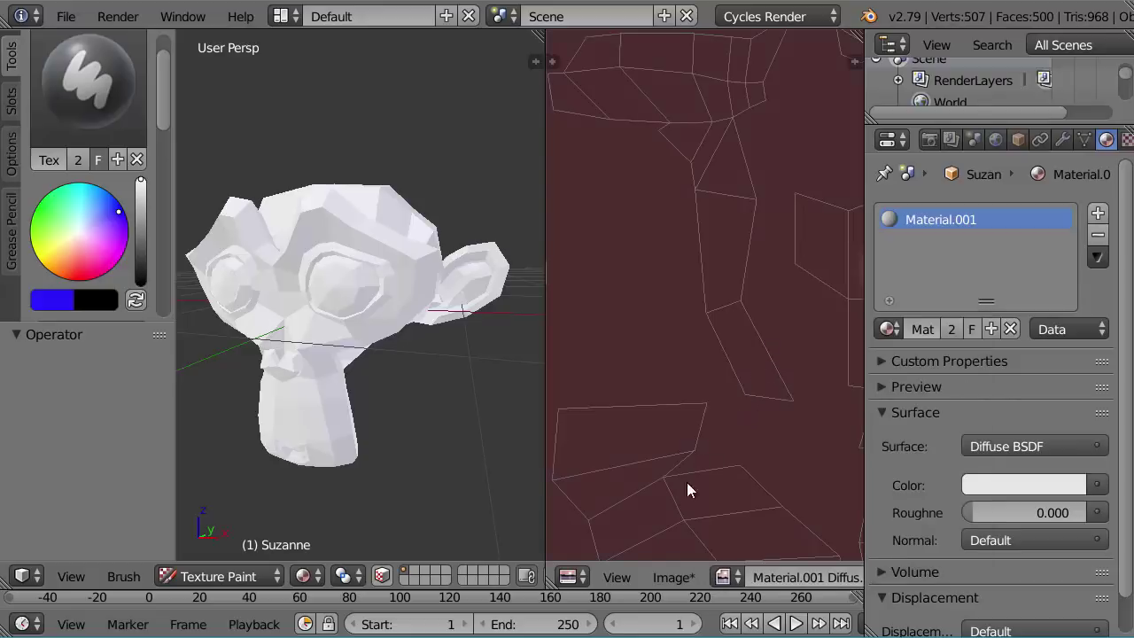
click(624, 577)
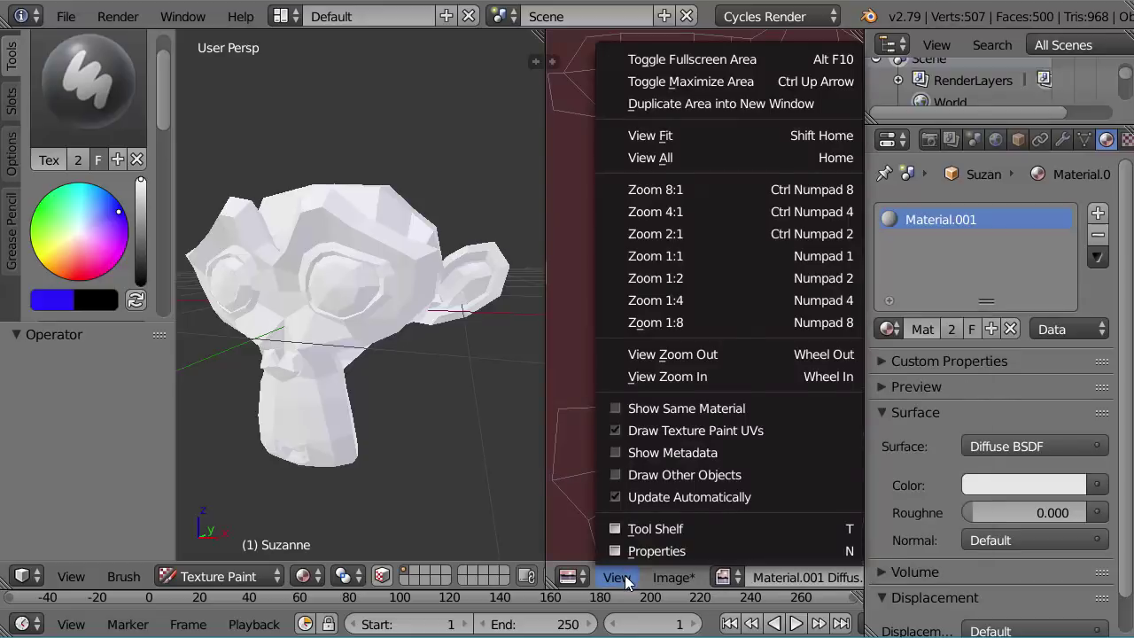
click(644, 139)
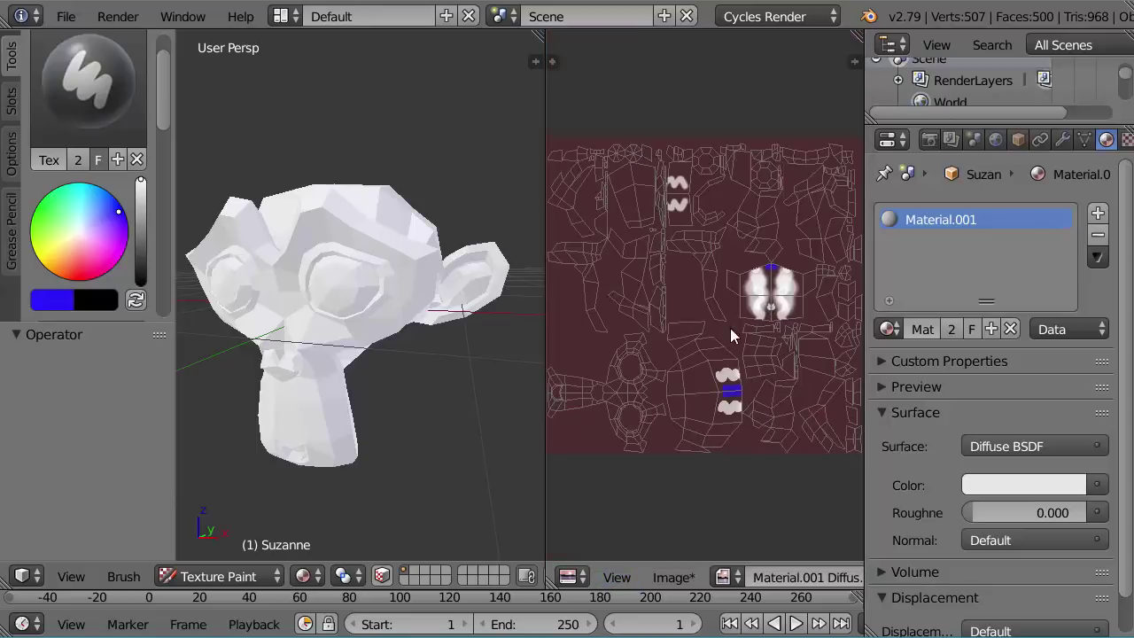
Check the painted head in Texture viewport shading and return the 3D view to Rendered shading.
click(309, 576)
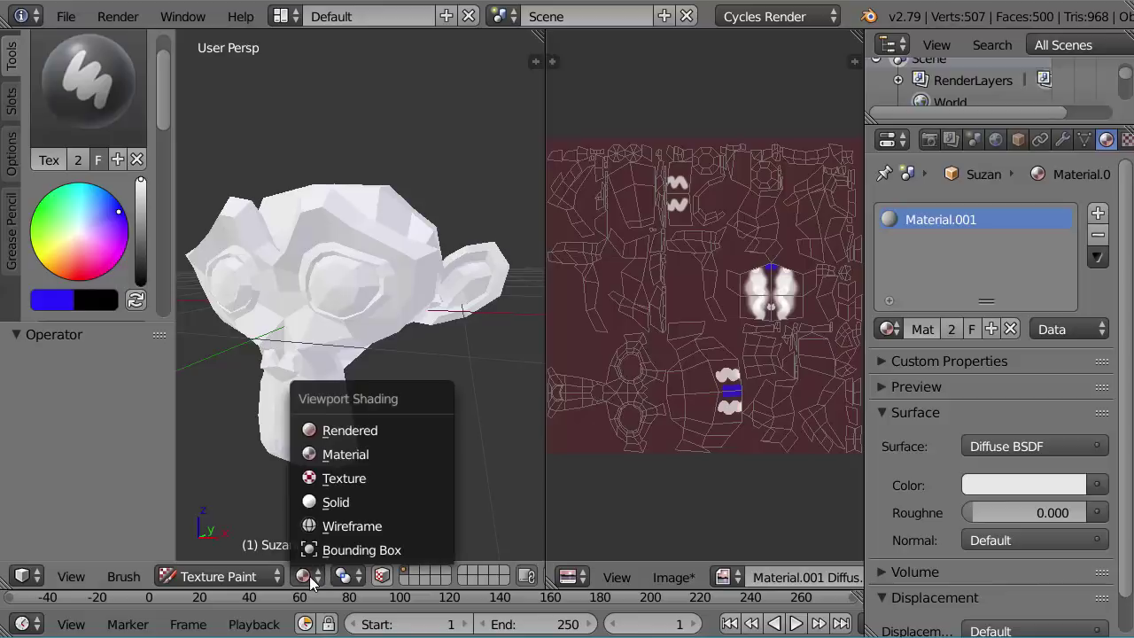
click(340, 476)
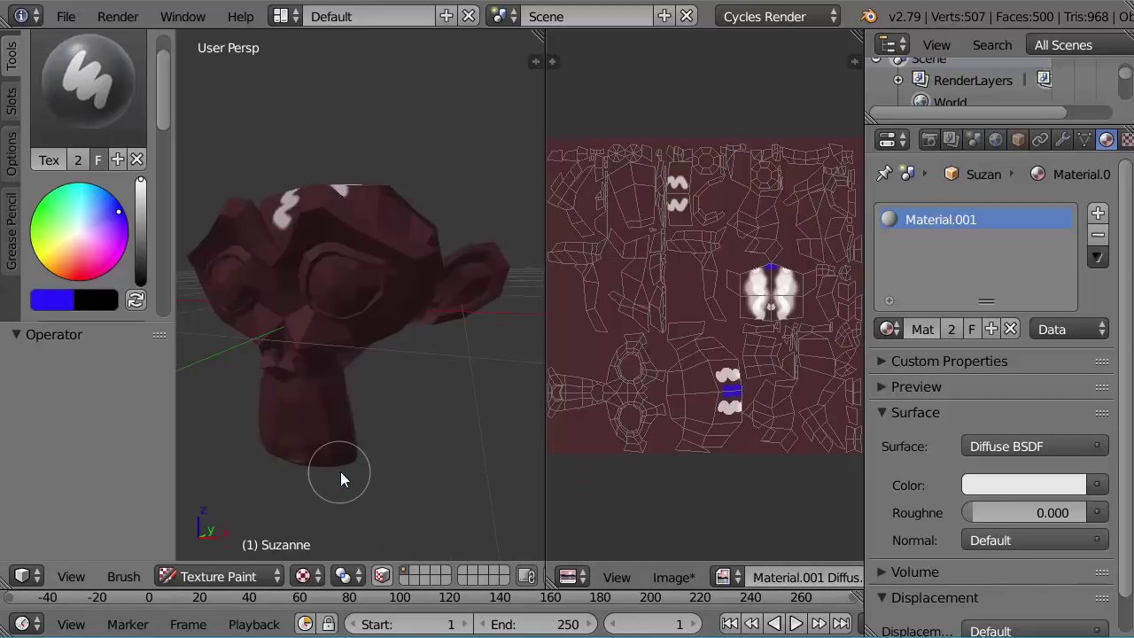
middle_drag(393, 433, 391, 473)
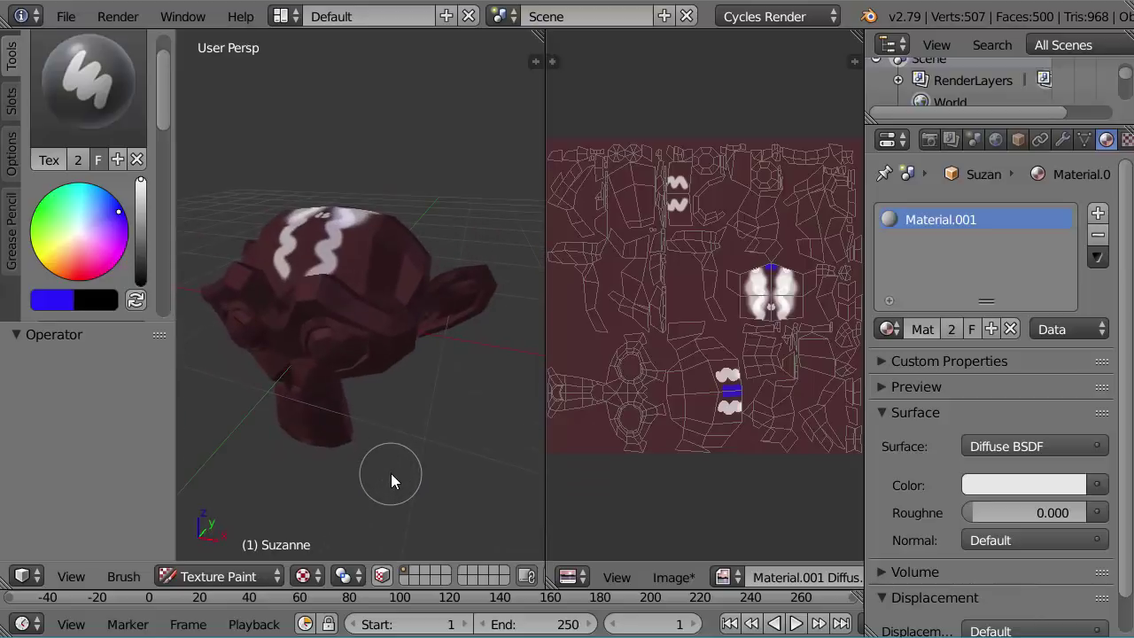
click(322, 580)
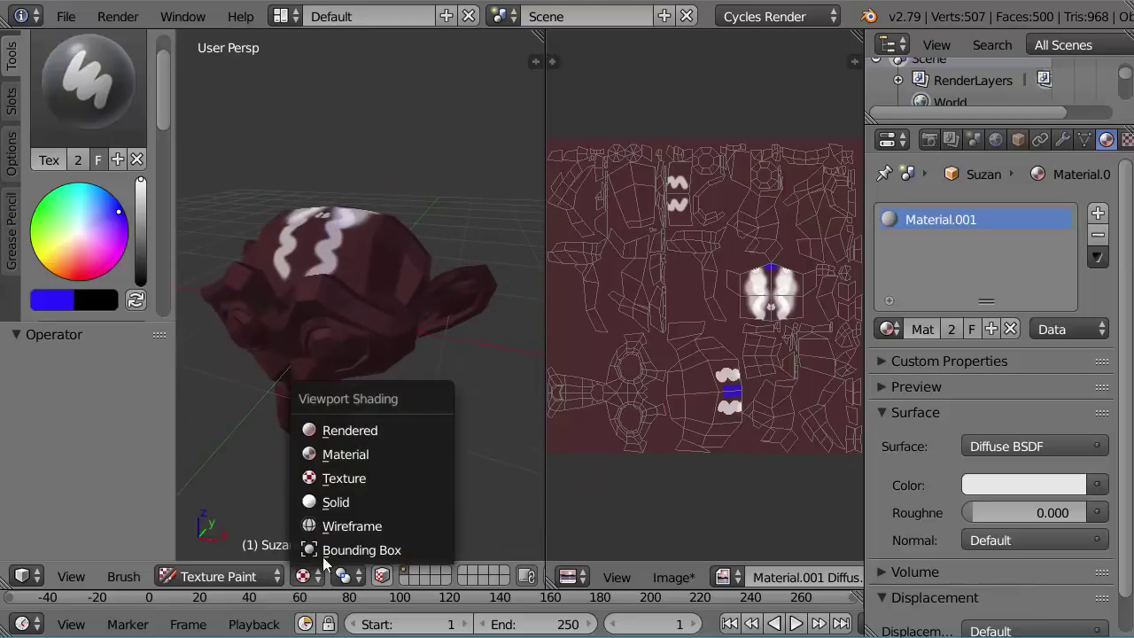
click(354, 437)
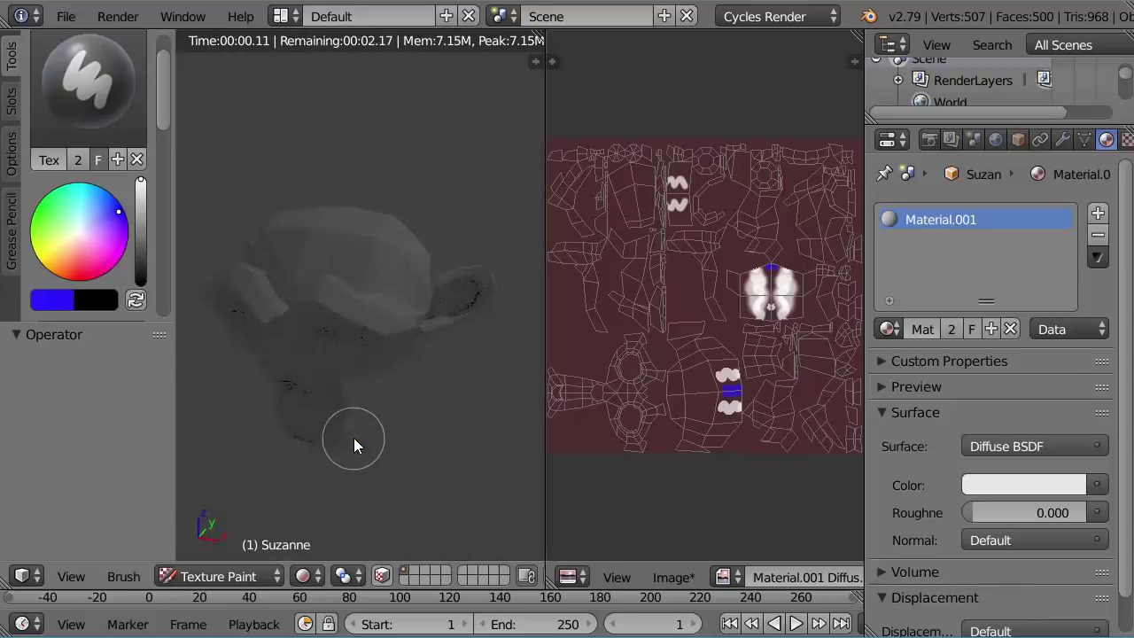
click(312, 576)
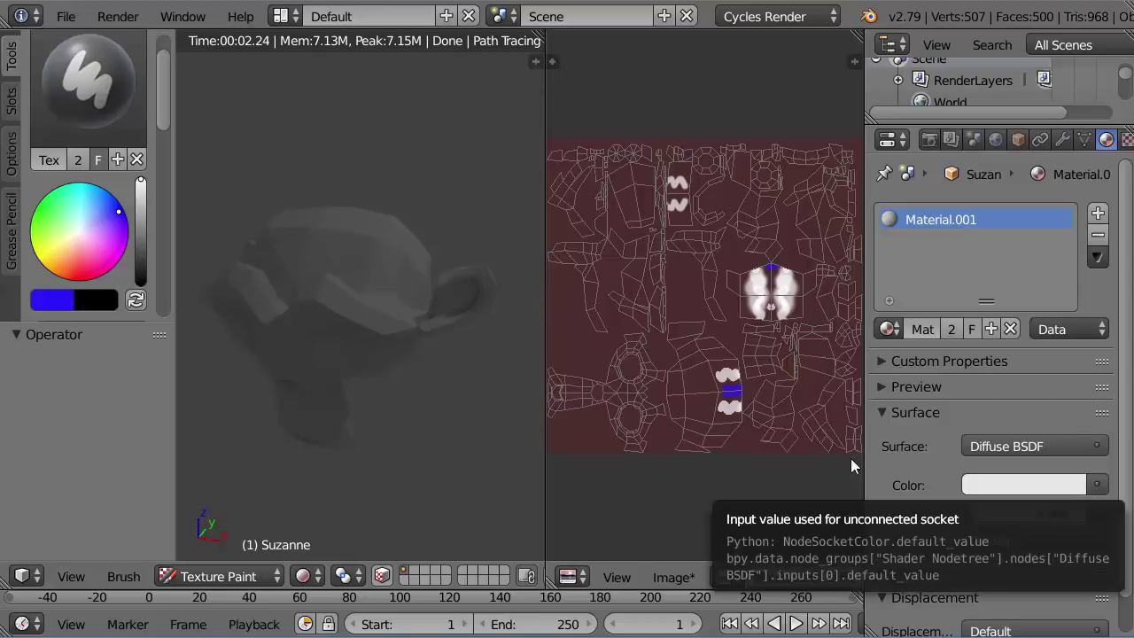
Connect an Image Texture using the Material.001 Diffuse Color image to the Diffuse BSDF color and inspect the rendered head.
click(1096, 486)
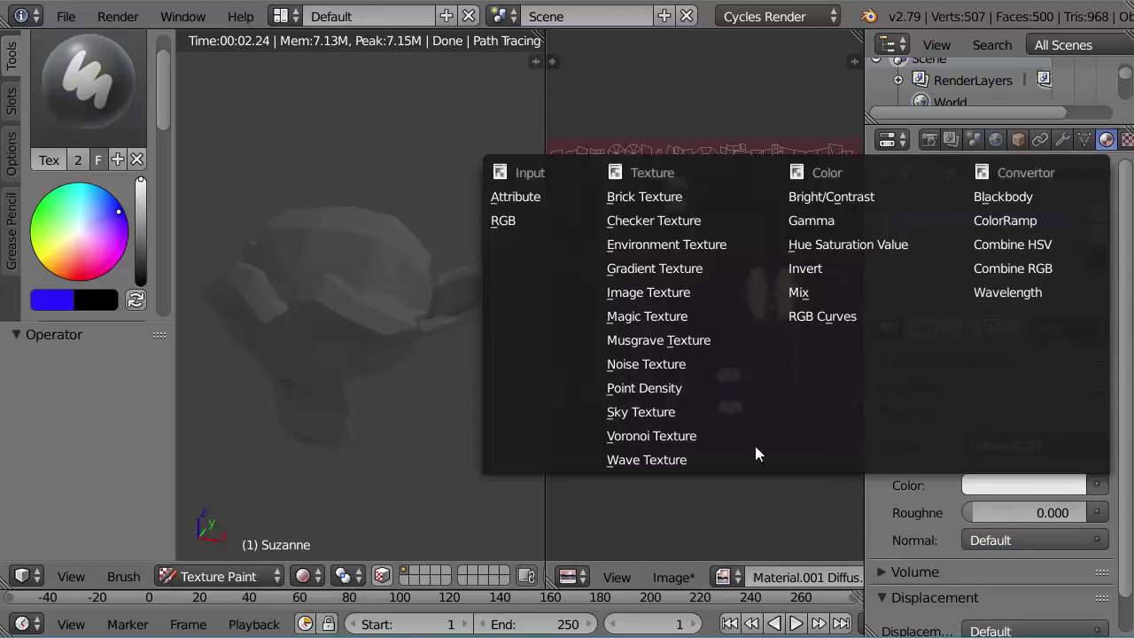
click(666, 296)
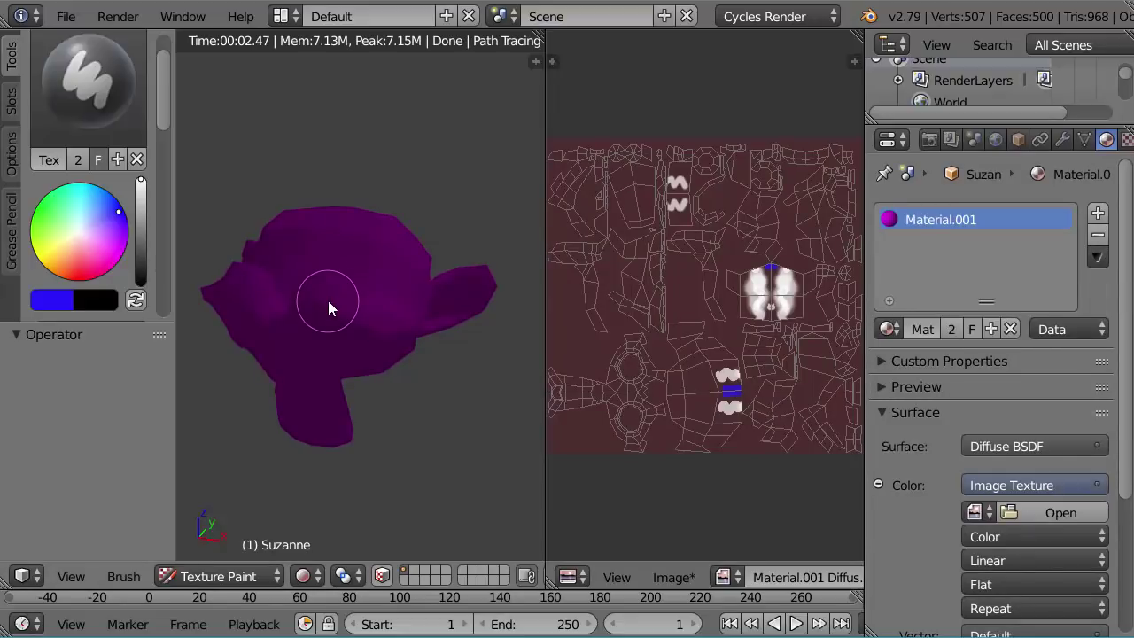
click(990, 514)
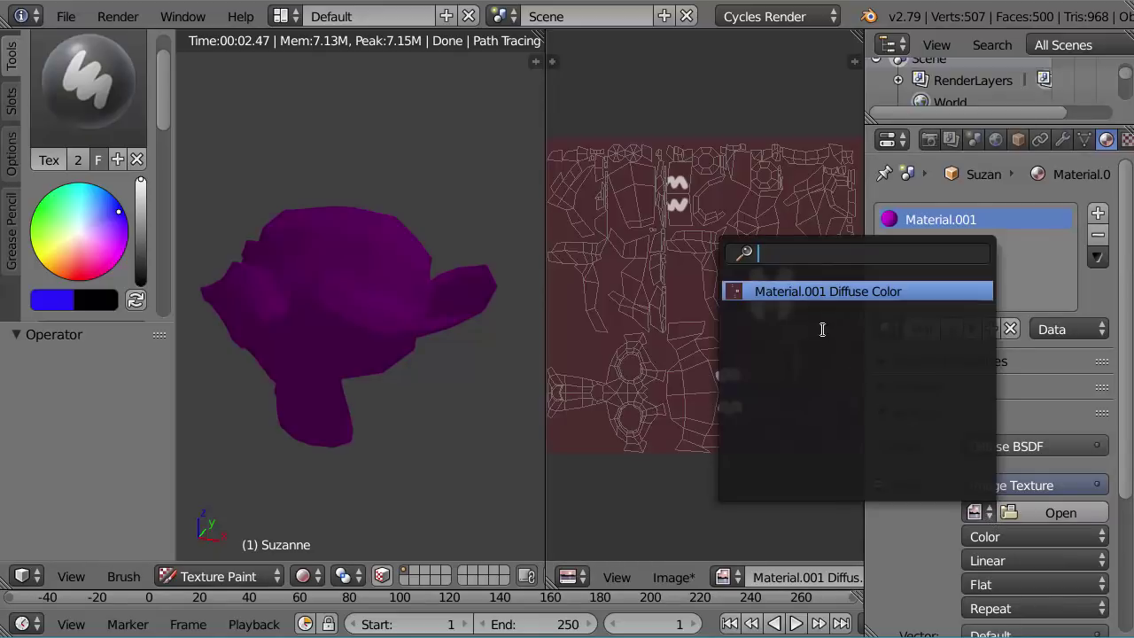
click(821, 291)
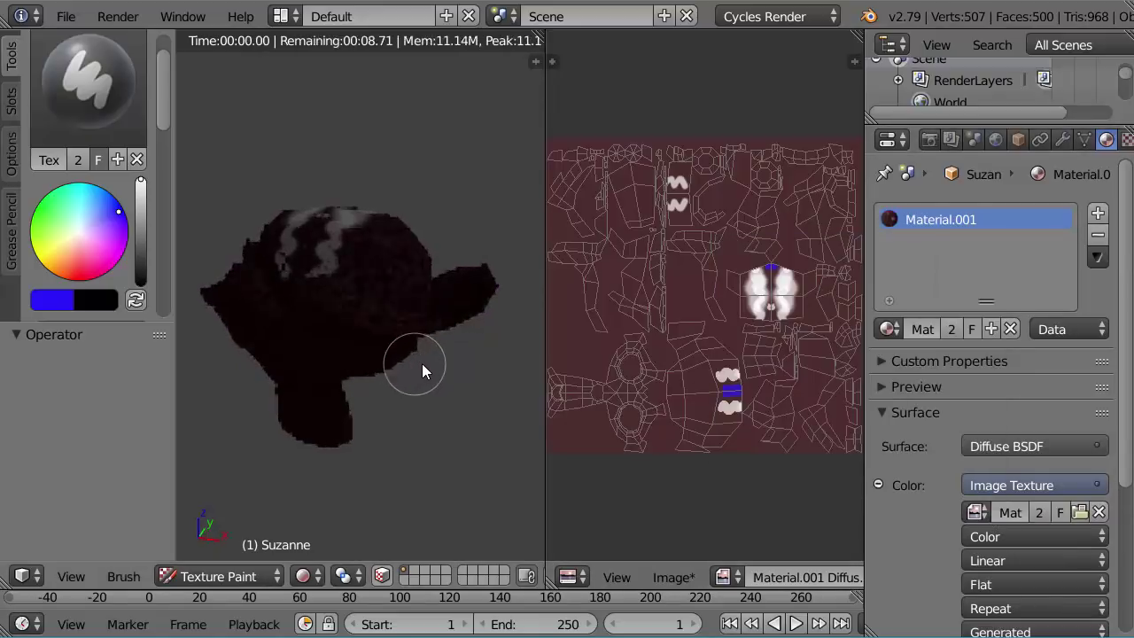
mouse_move(428, 364)
middle_down()
mouse_move(438, 369)
mouse_move(426, 380)
middle_up()
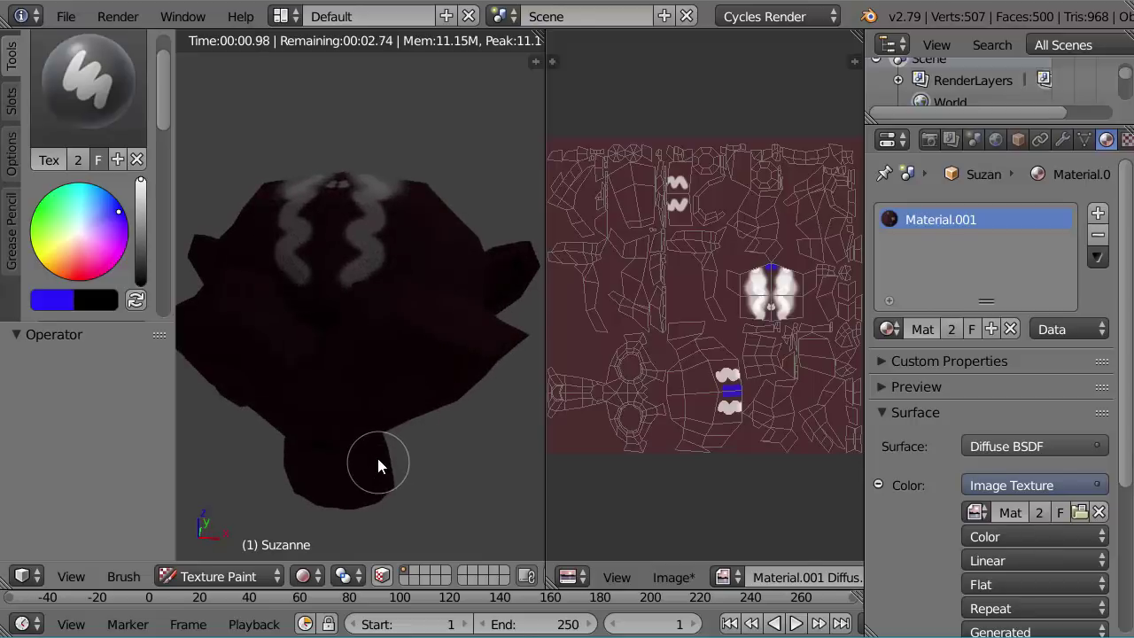
middle_drag(377, 459, 405, 415)
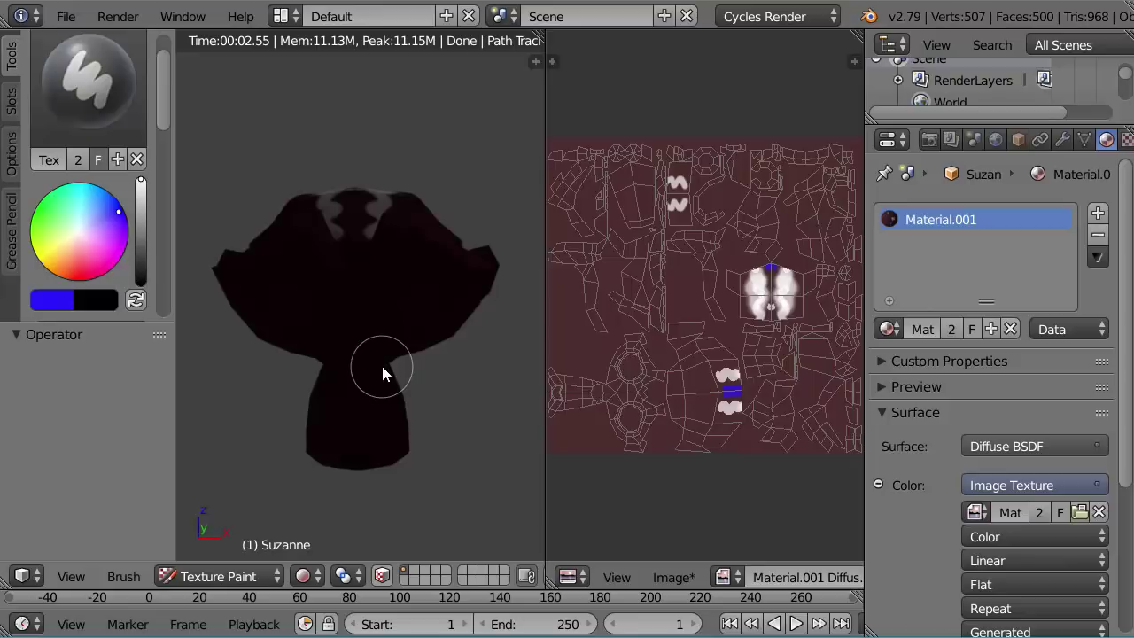
Switch the 3D view to Material viewport shading and widen it over the UV/Image editor.
click(307, 578)
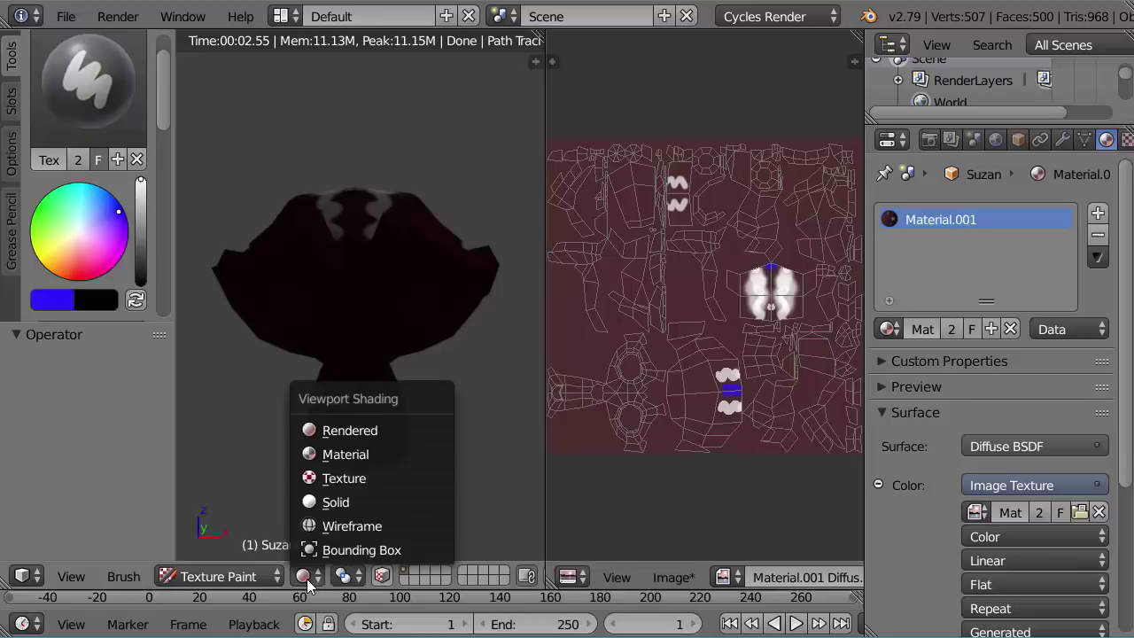
click(347, 455)
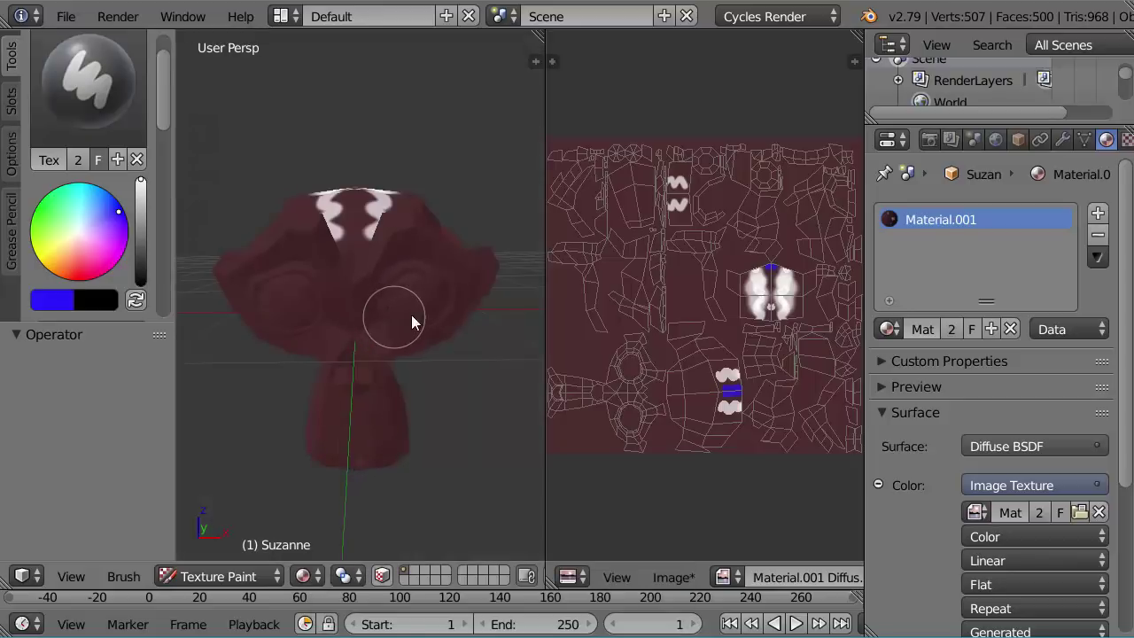
drag(546, 408, 777, 428)
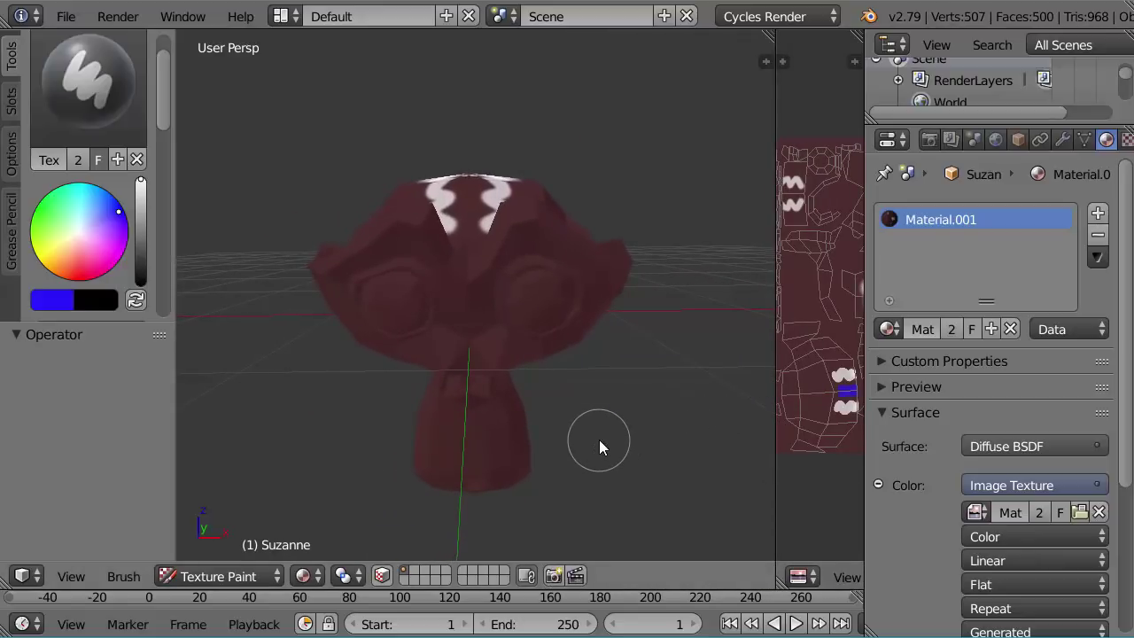
In Object Mode and the top orthographic view, move the lamp about -2.83 in X and 0.93 in Y, behind the head.
key(KP_7)
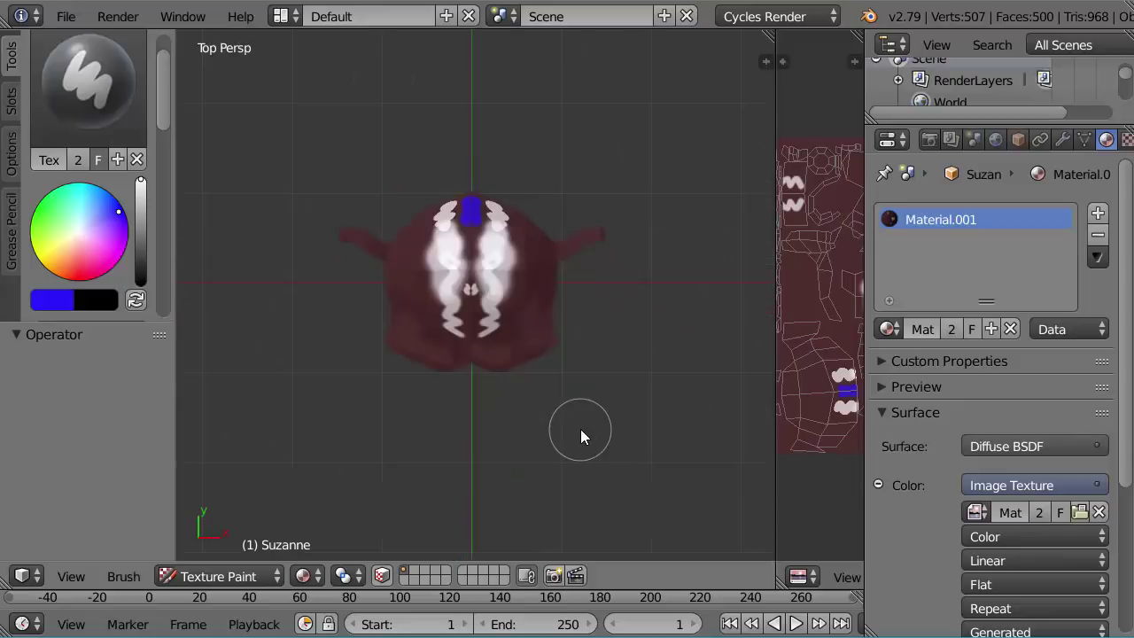
key(KP_5)
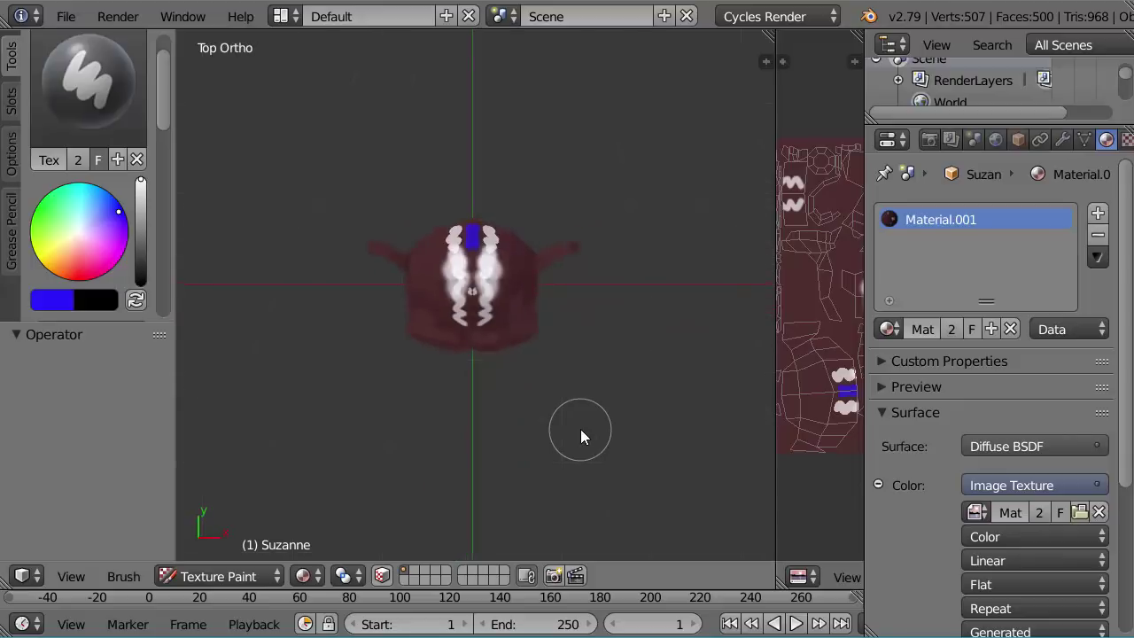
scroll(616, 379, down, 2)
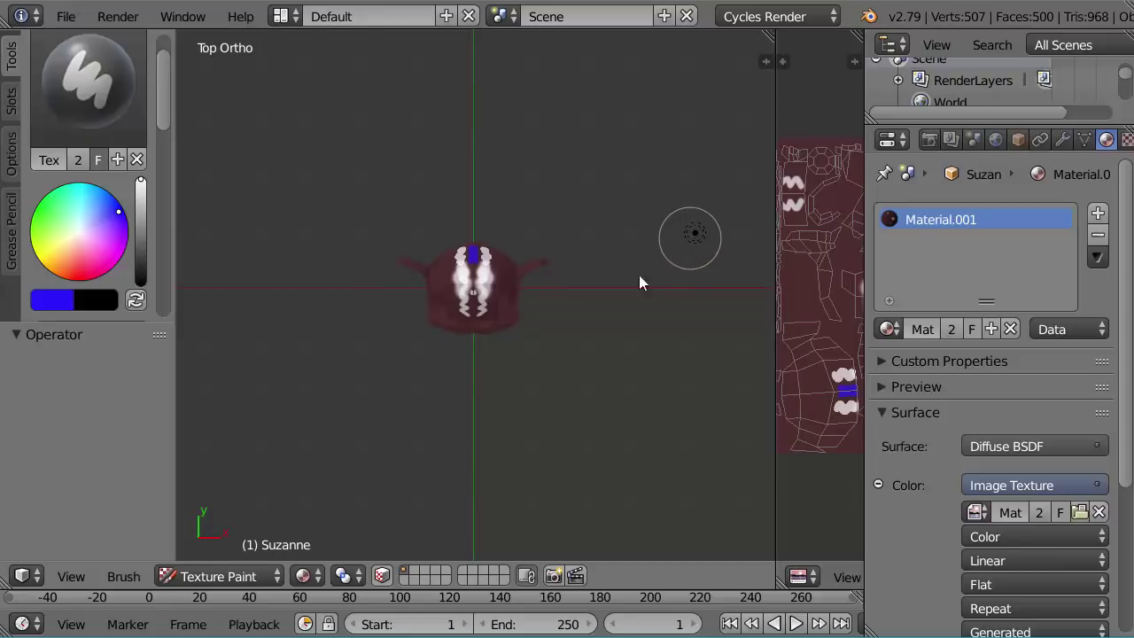
click(244, 576)
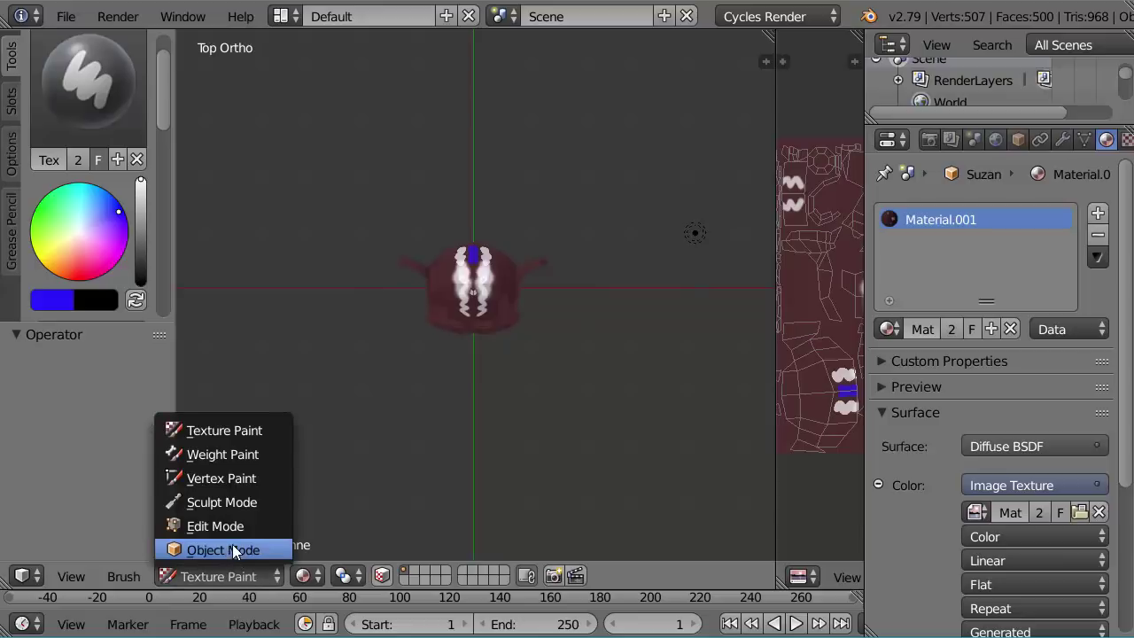
click(233, 545)
right_click(696, 235)
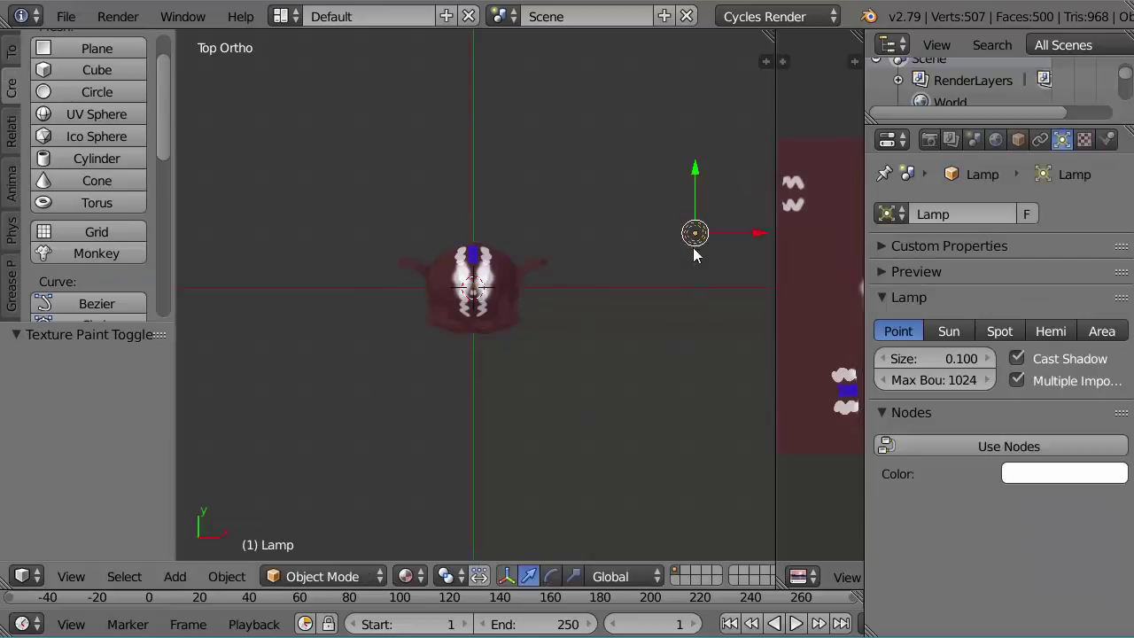
key(g)
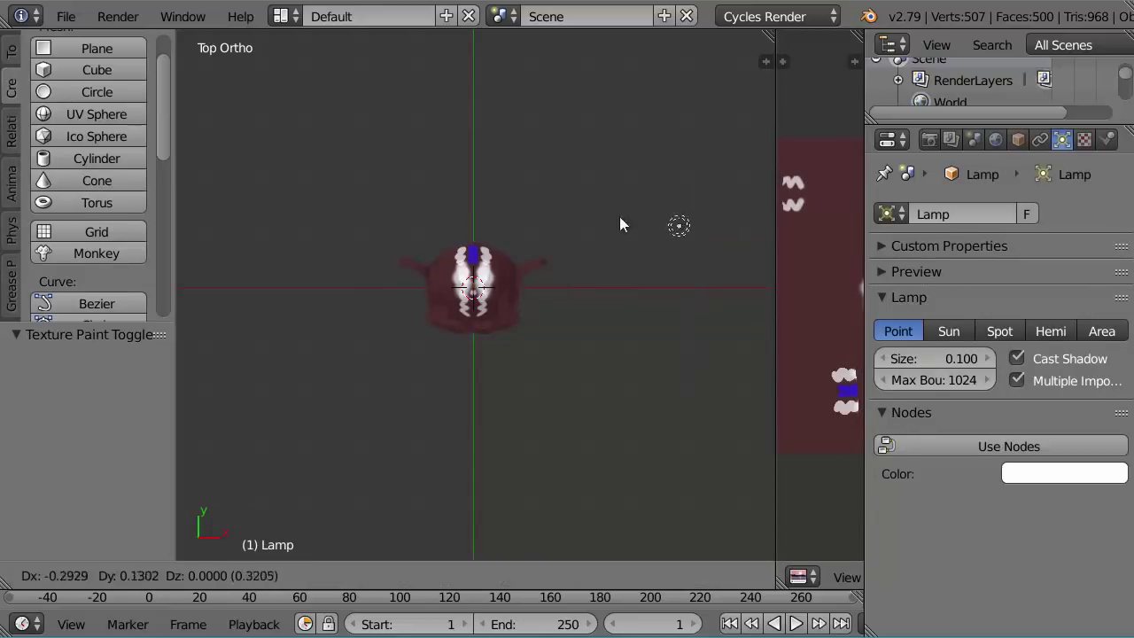
click(529, 195)
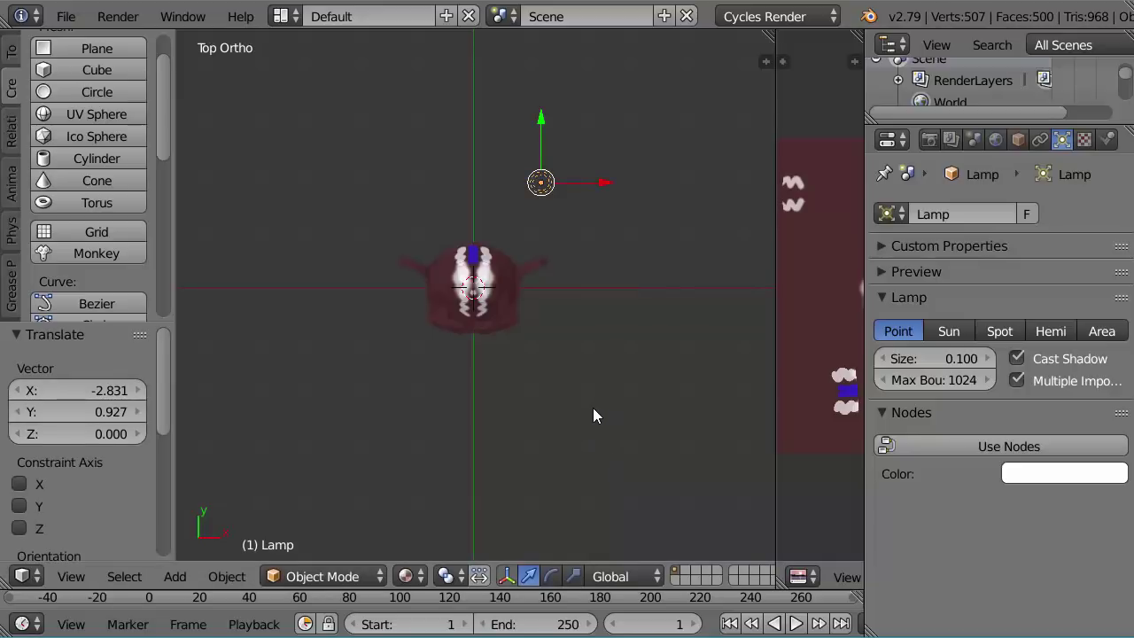
Duplicate the lamp about 0.9 in X and -3.78 in Y, and give the copy node-based emission with strength 2000.
key(shift+d)
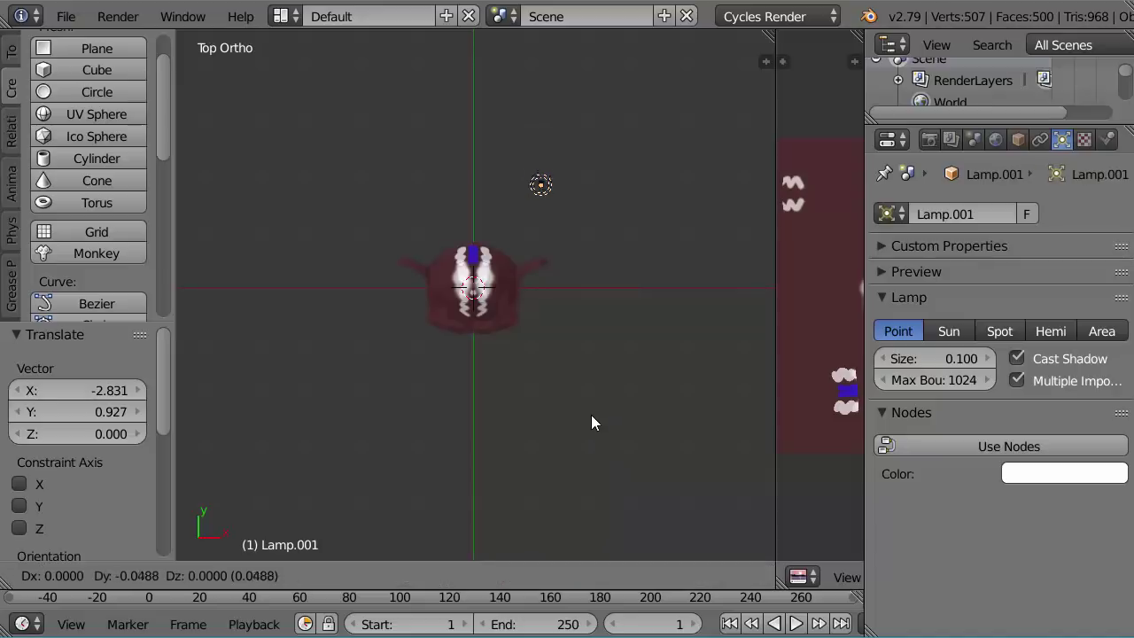
click(643, 94)
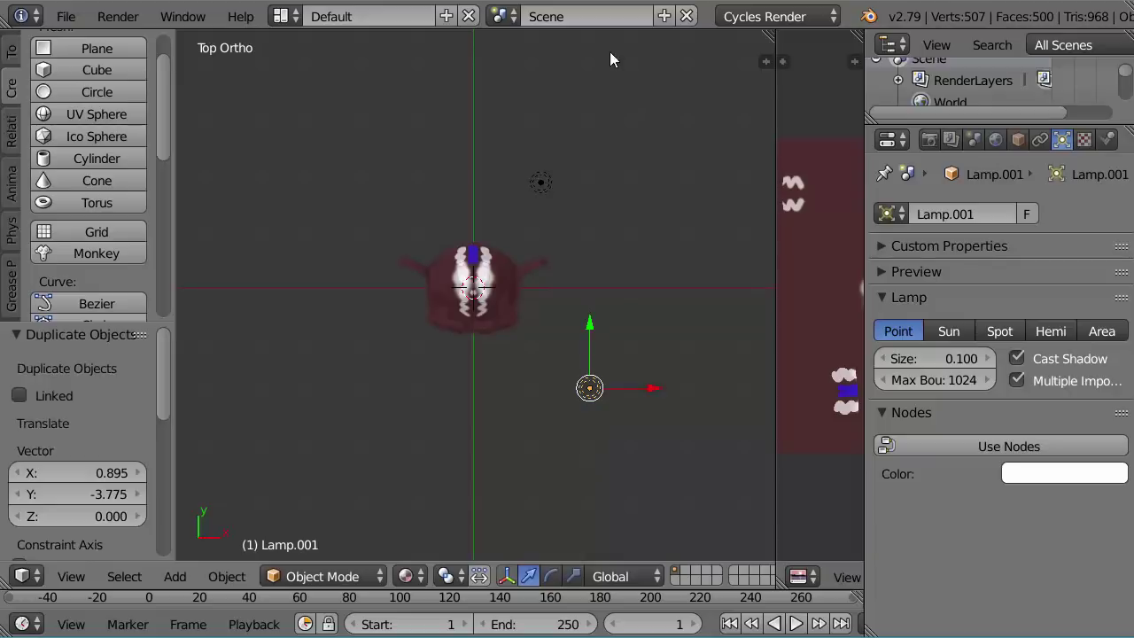
click(980, 444)
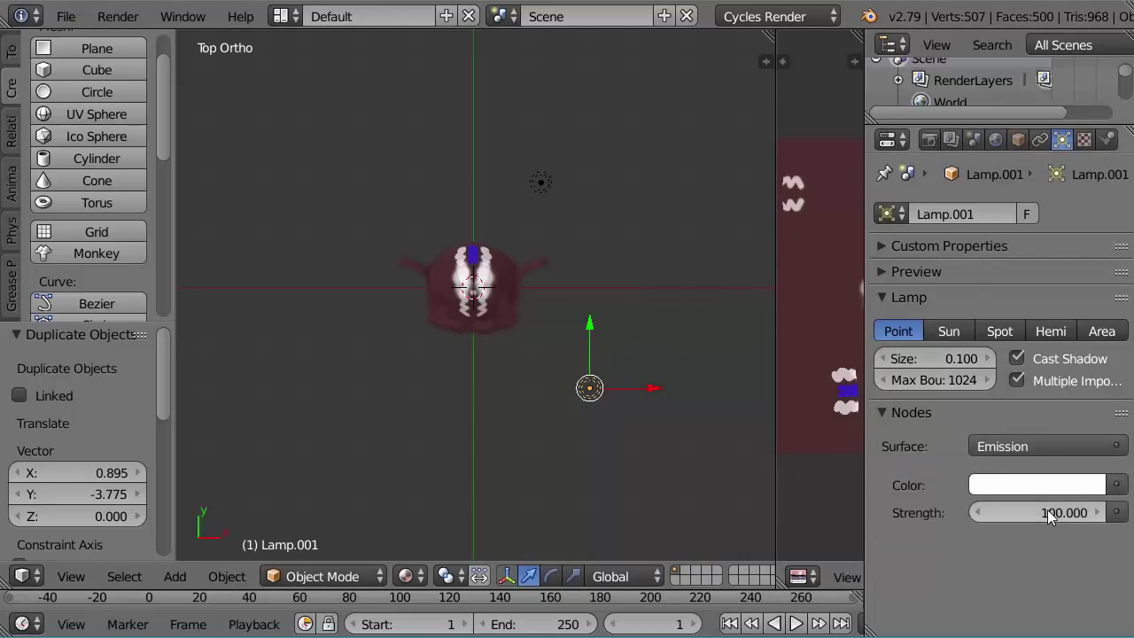
click(1051, 512)
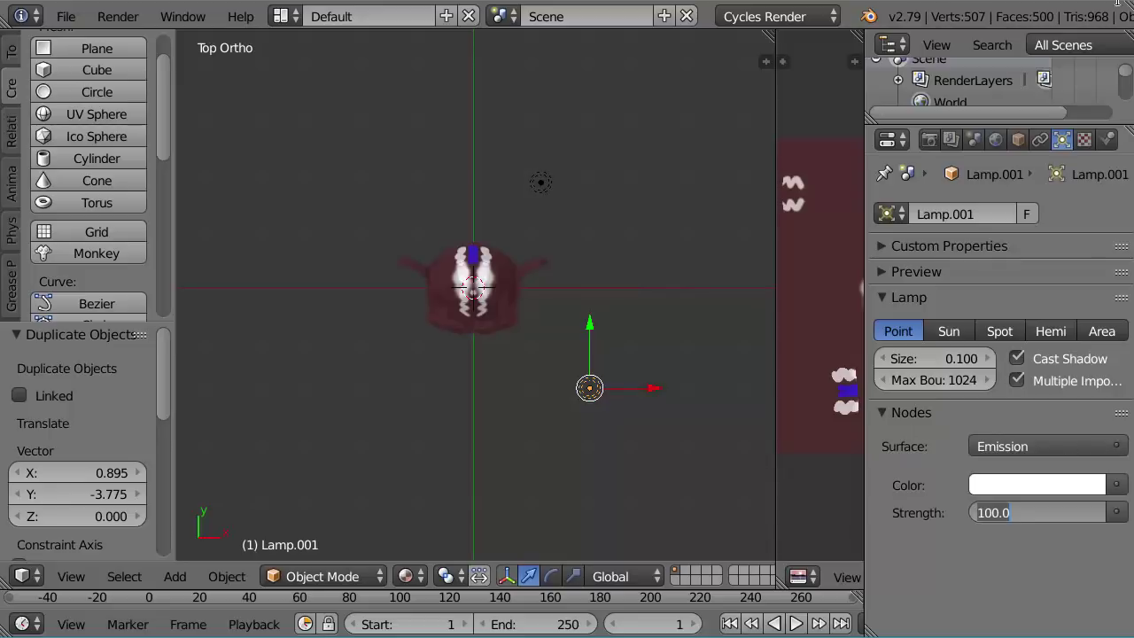
text(2000)
key(Return)
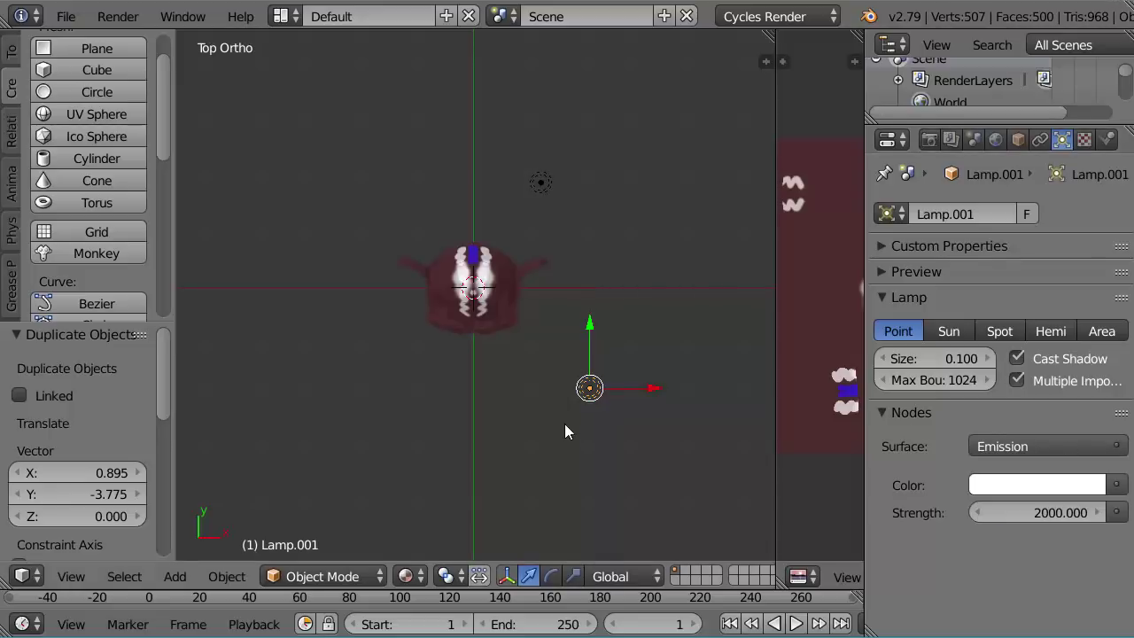
Shift the copied lamp about 0.21 in X and 0.11 in Y, and duplicate it about -4.69 in X across the monkey's front.
key(g)
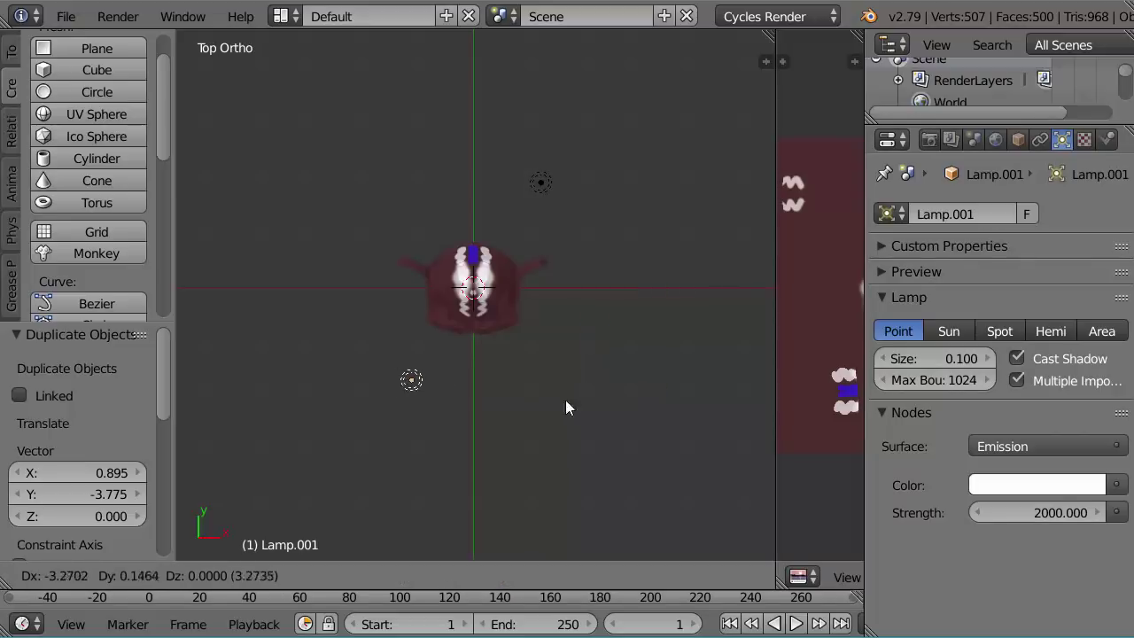
click(596, 395)
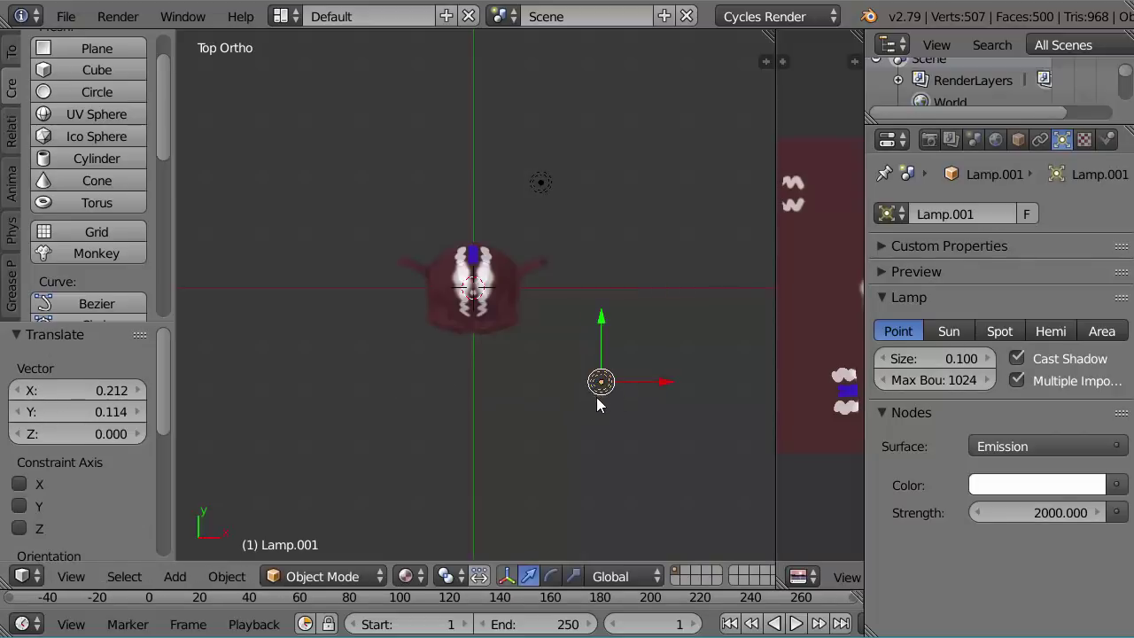
key(shift+d)
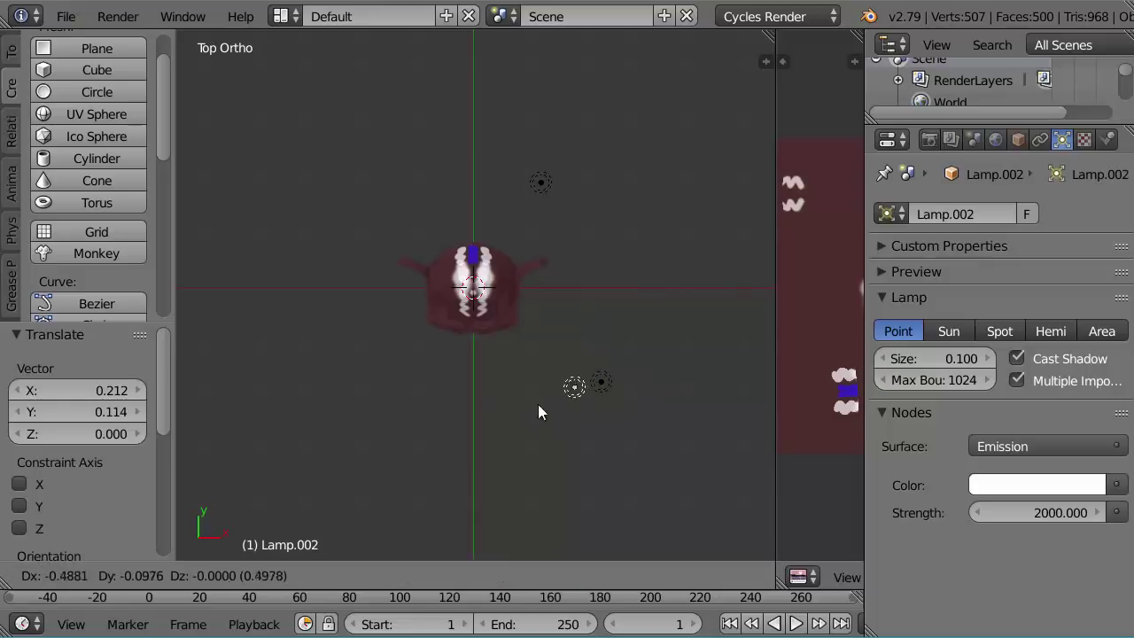
click(342, 403)
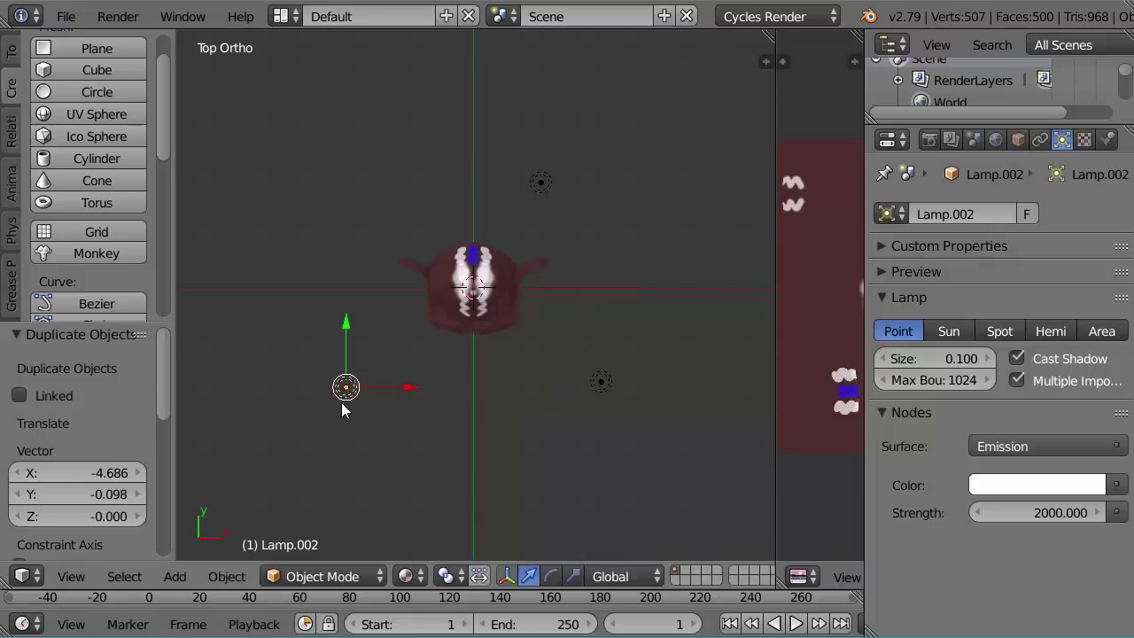
click(1039, 513)
text(1000)
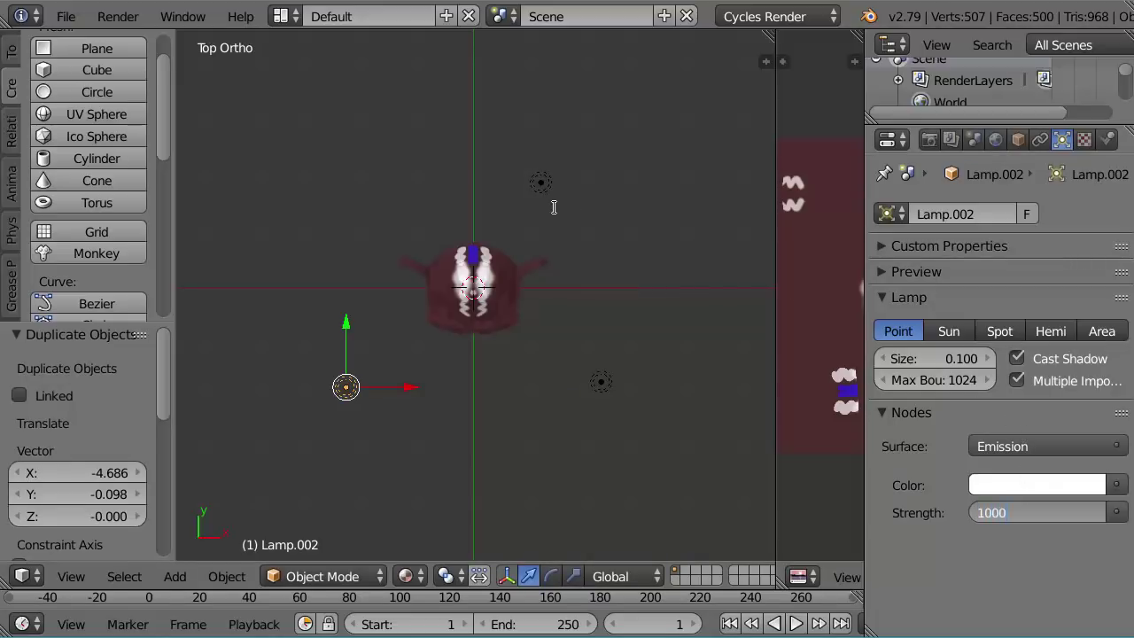
click(541, 181)
right_click(541, 181)
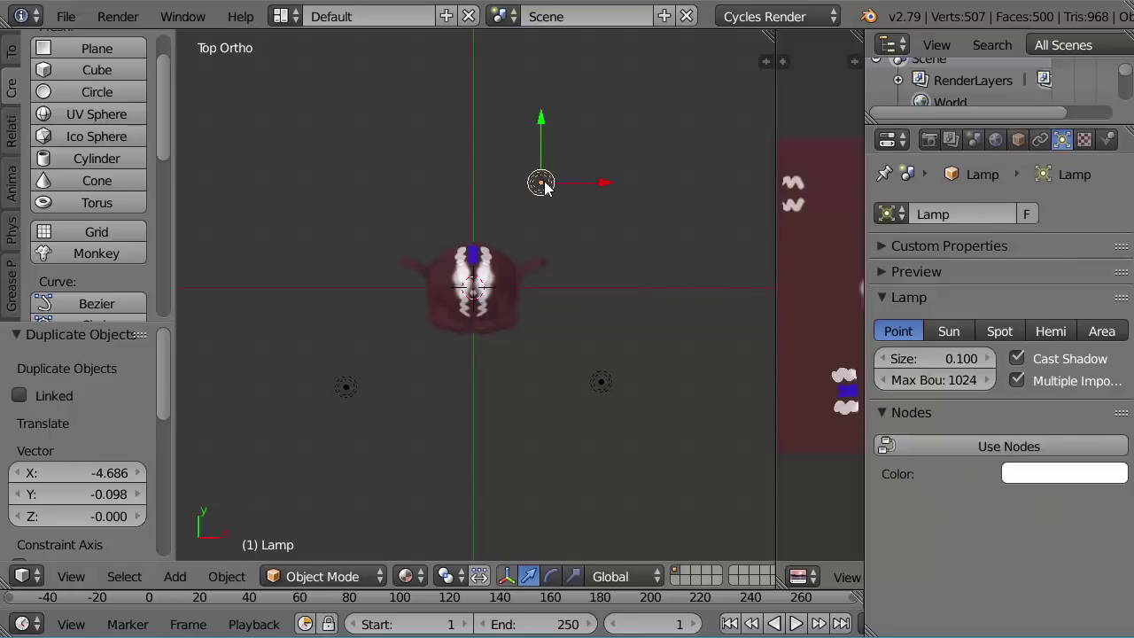
Set the emission strength of Lamp.002, on the negative X side in front of the monkey, to 1000.
right_click(354, 385)
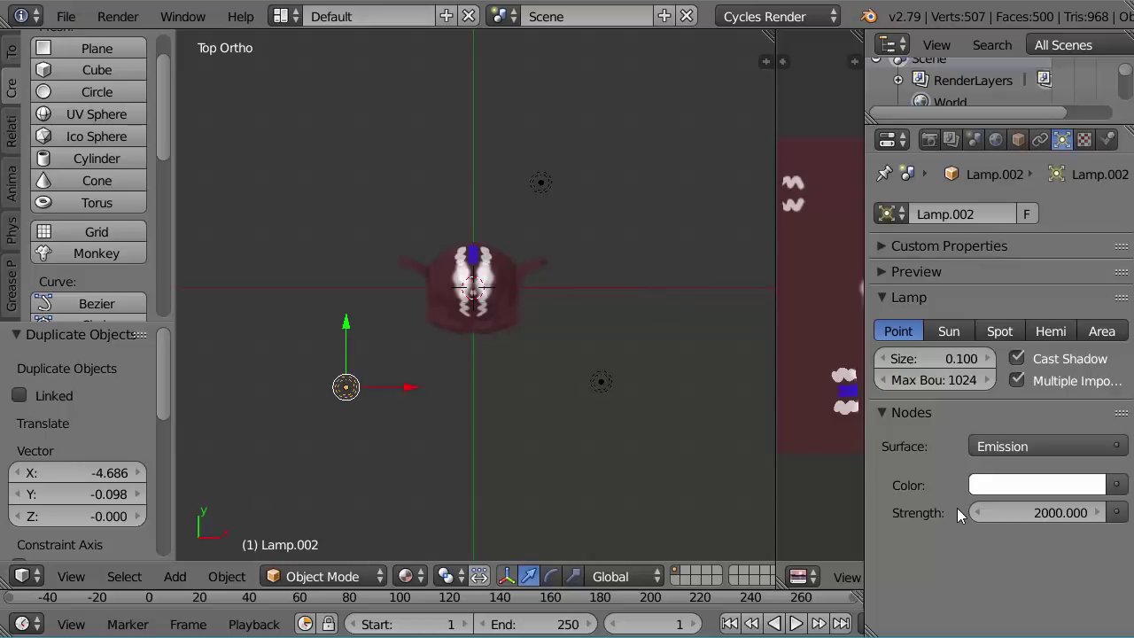
click(1035, 514)
text(10000)
key(BackSpace)
key(Return)
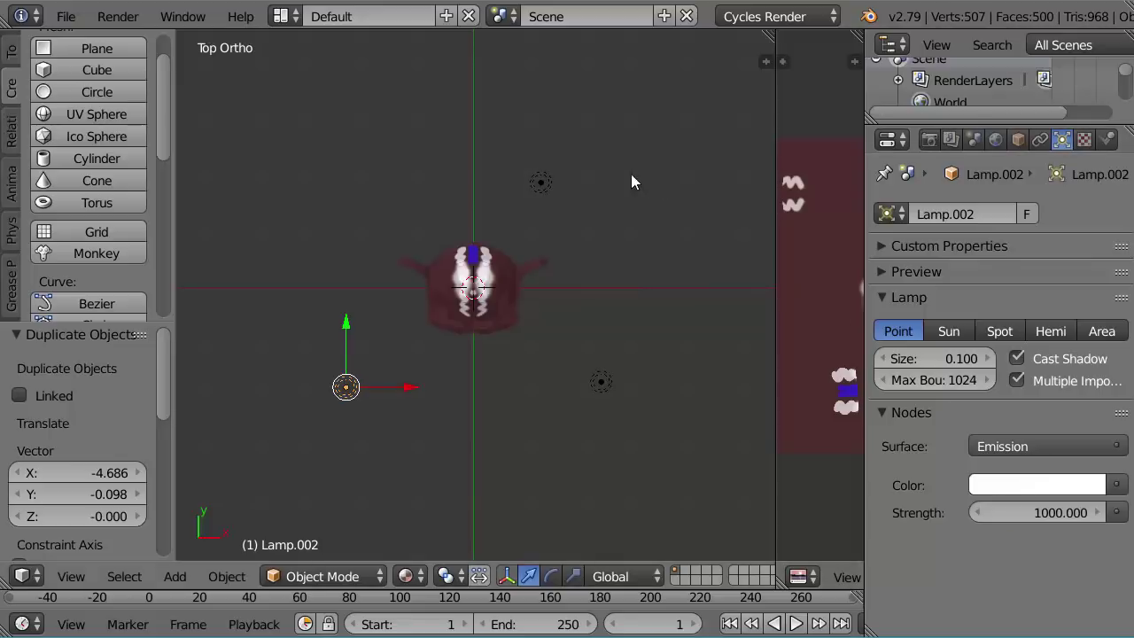
Enable nodes on the original lamp behind the head and set its emission strength to 2000.
right_click(548, 181)
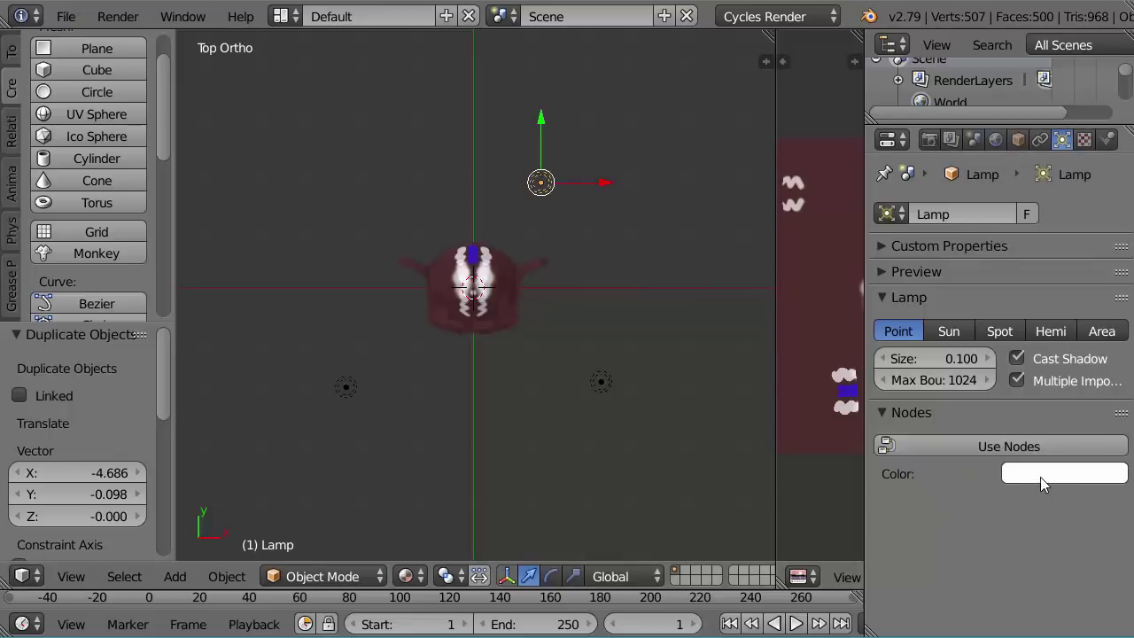
click(1023, 446)
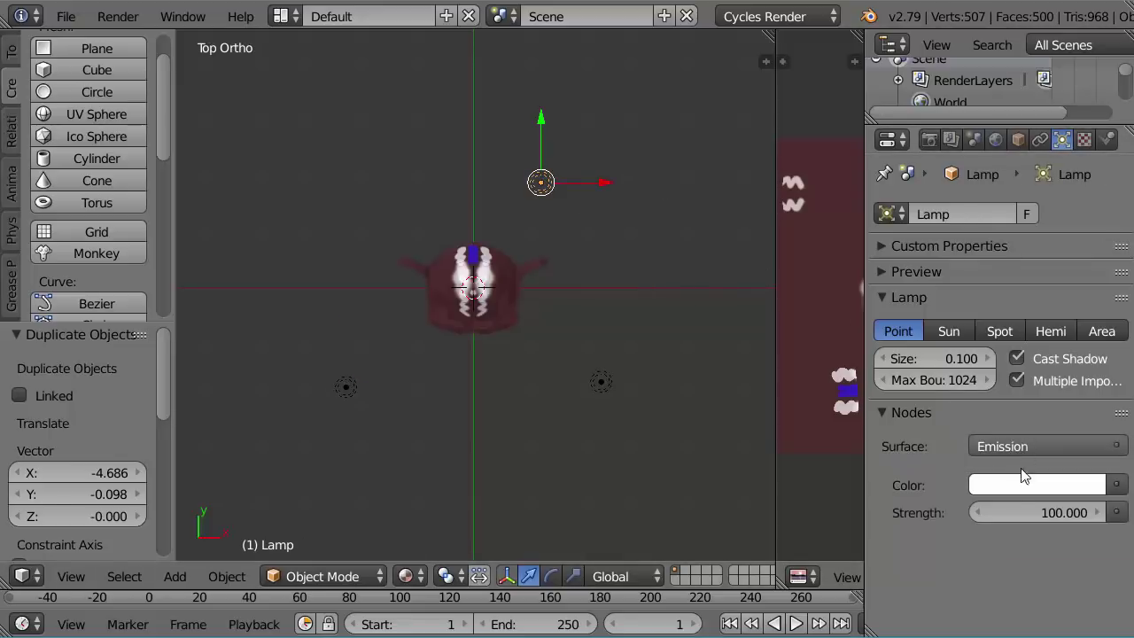
click(1023, 516)
text(200)
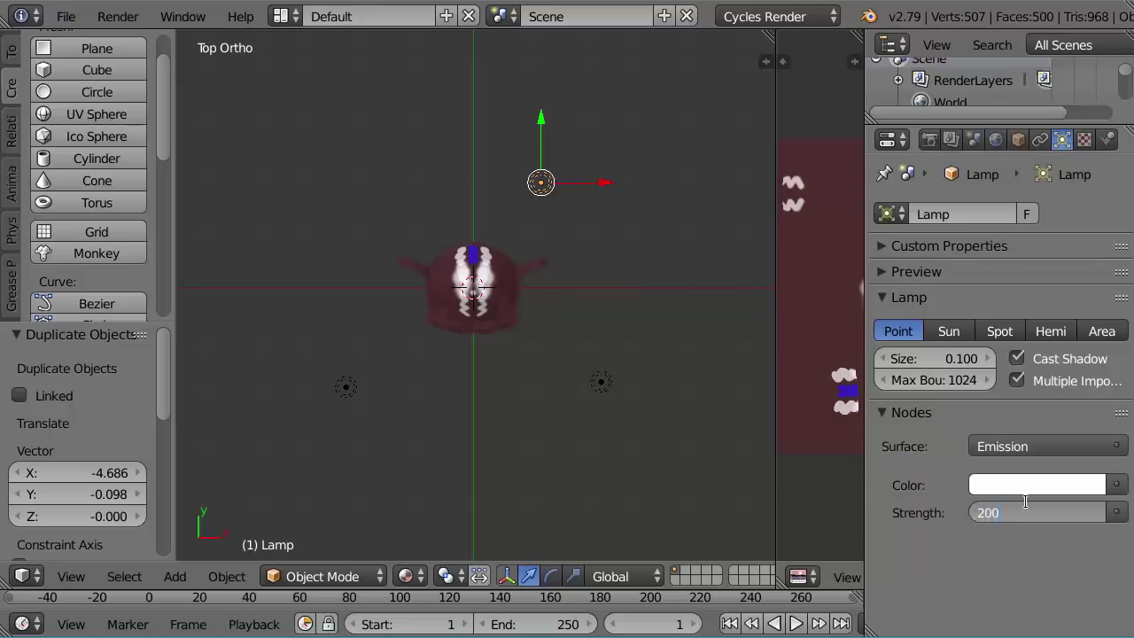
text(0)
key(Return)
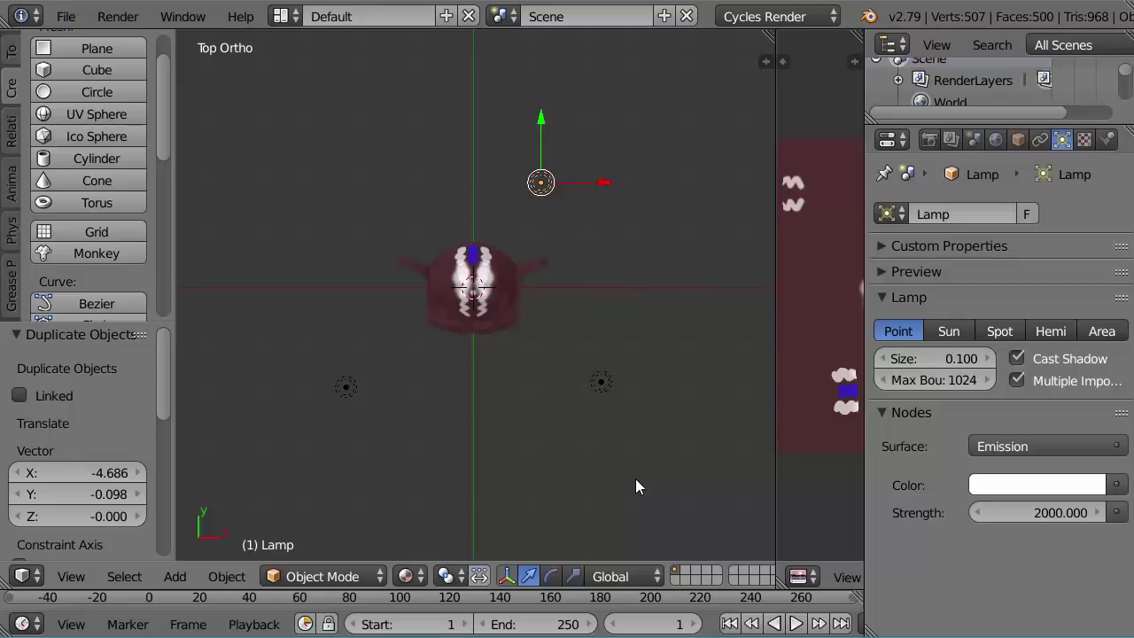
Select all three lamps in the front view and lower them together about 4.17 units along Z.
key(KP_1)
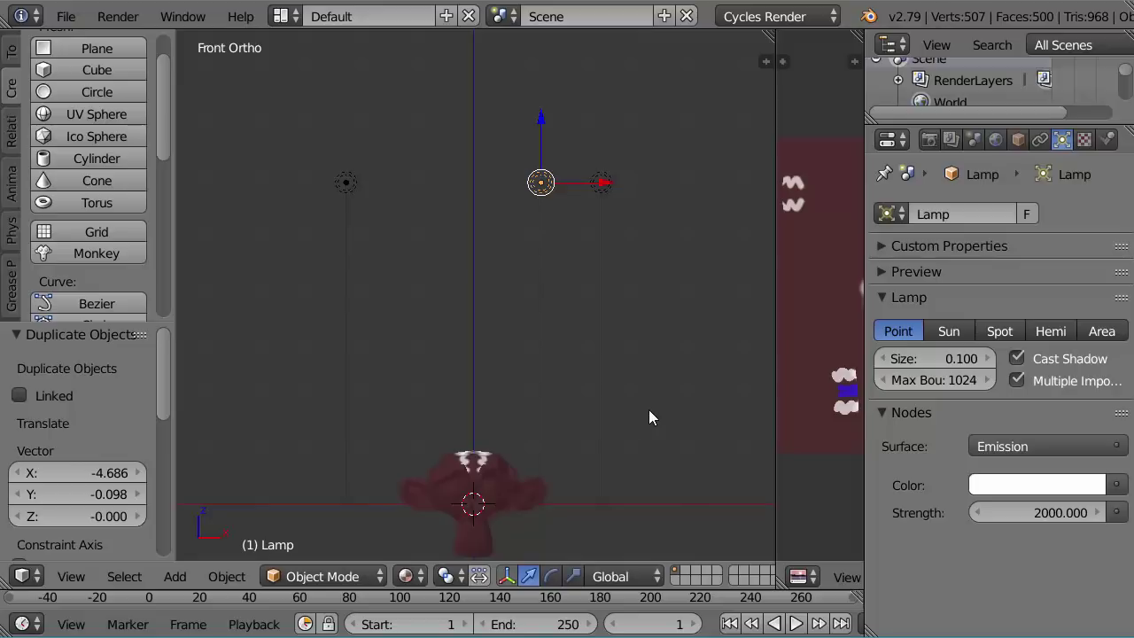
shift+click(347, 191)
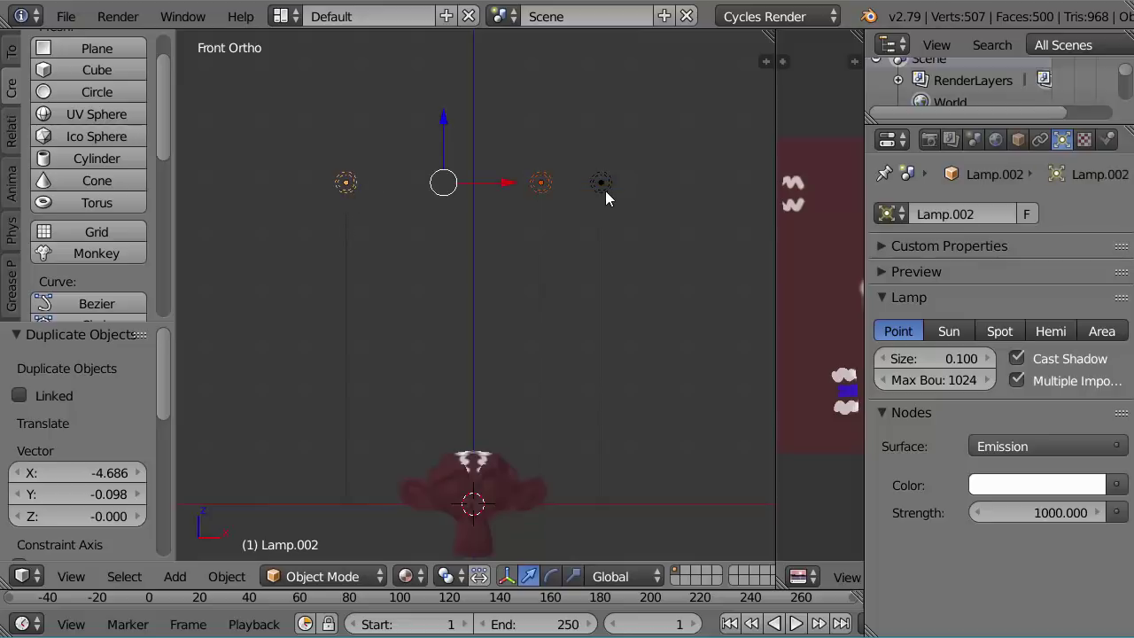
shift+click(601, 186)
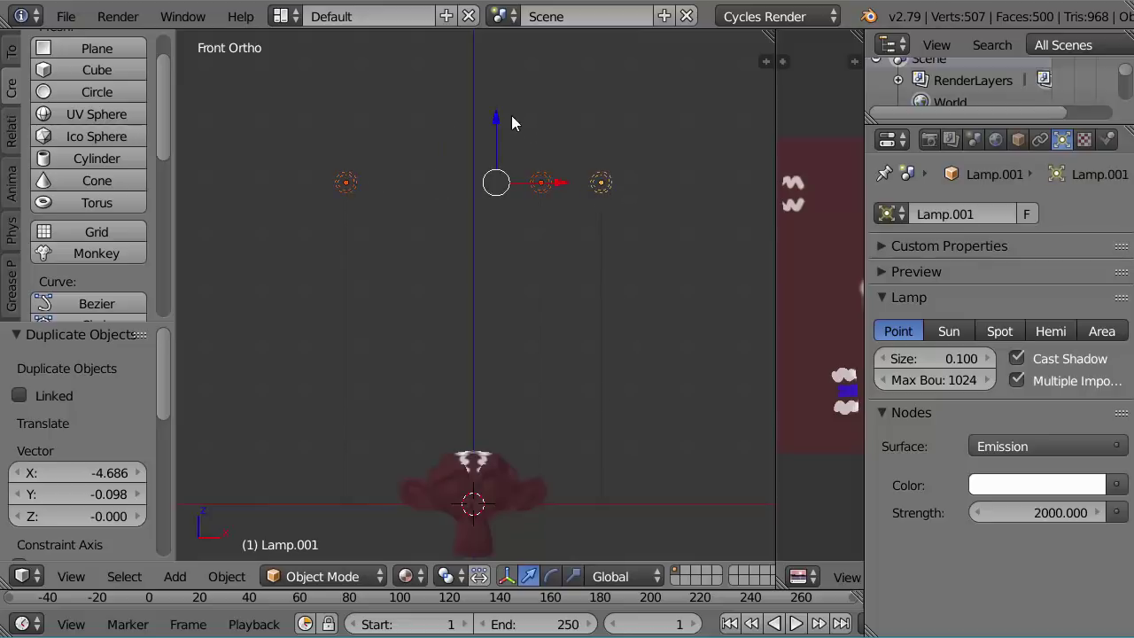
drag(493, 121, 481, 354)
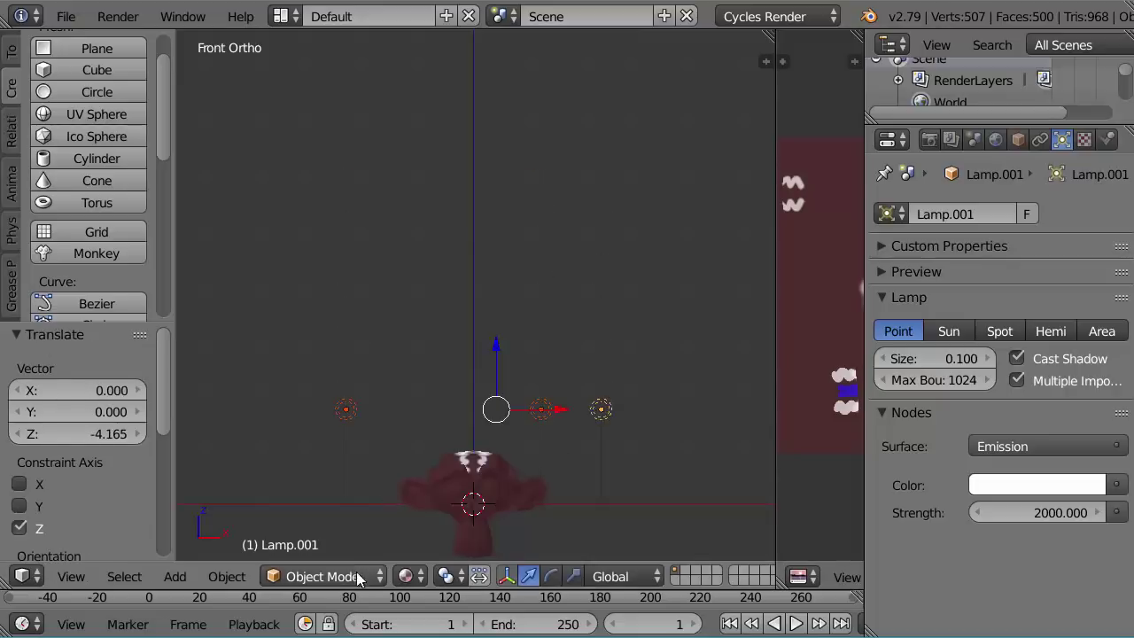
Preview the monkey with Rendered viewport shading and examine the lighting on its face and the eye area up close.
click(405, 576)
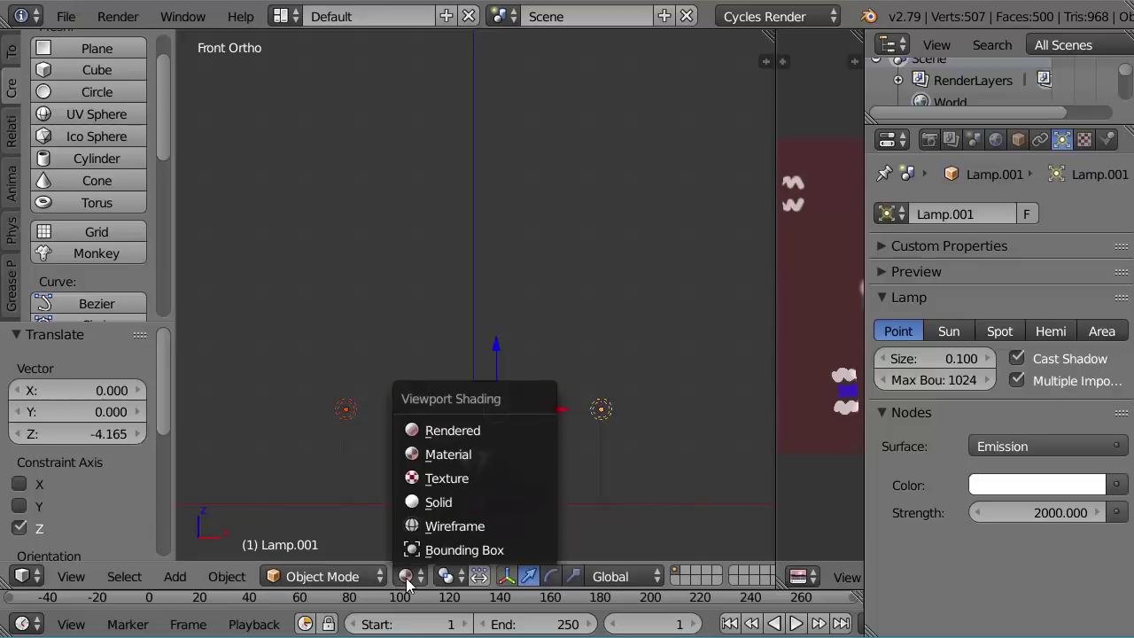
click(439, 431)
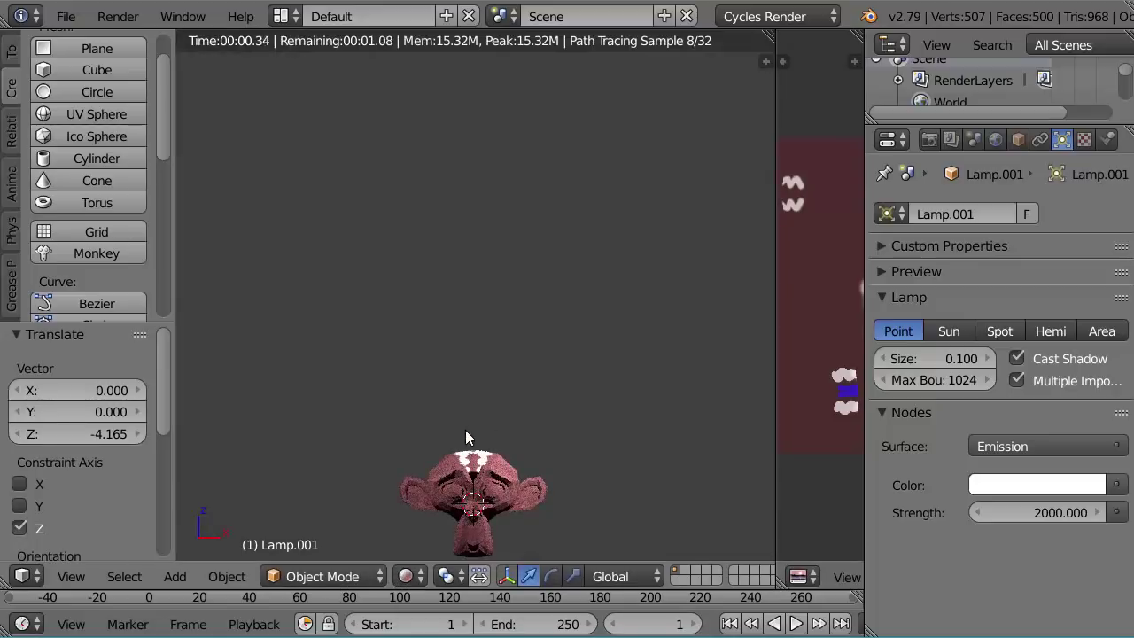
shift+middle_drag(491, 436, 414, 247)
scroll(413, 241, up, 4)
shift+middle_drag(413, 317, 426, 395)
scroll(425, 395, up, 2)
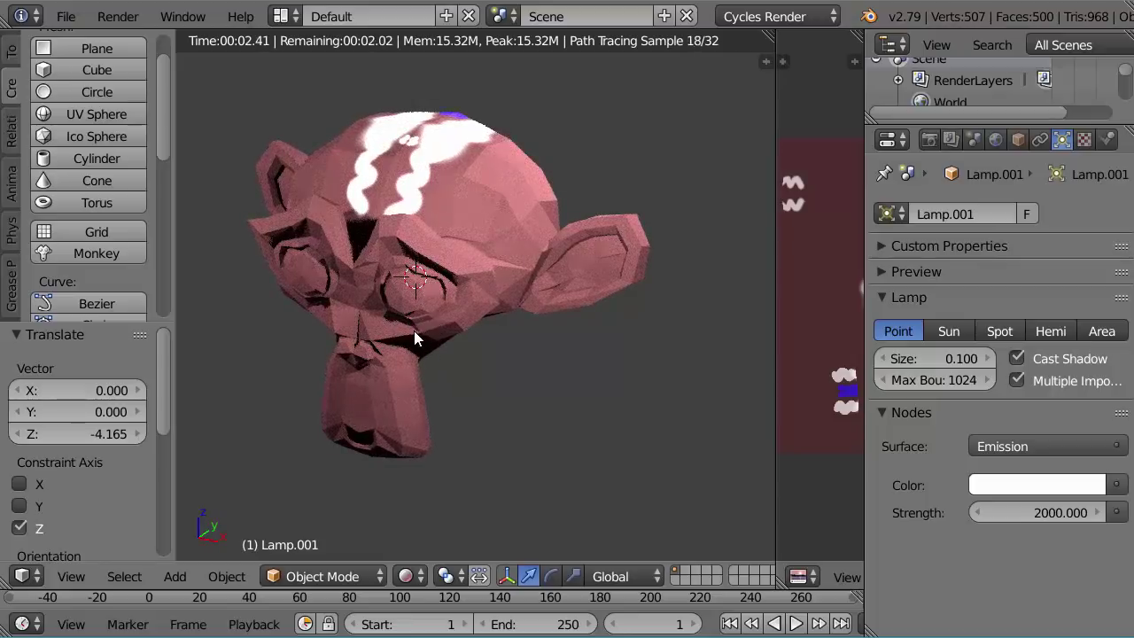
scroll(414, 317, up, 3)
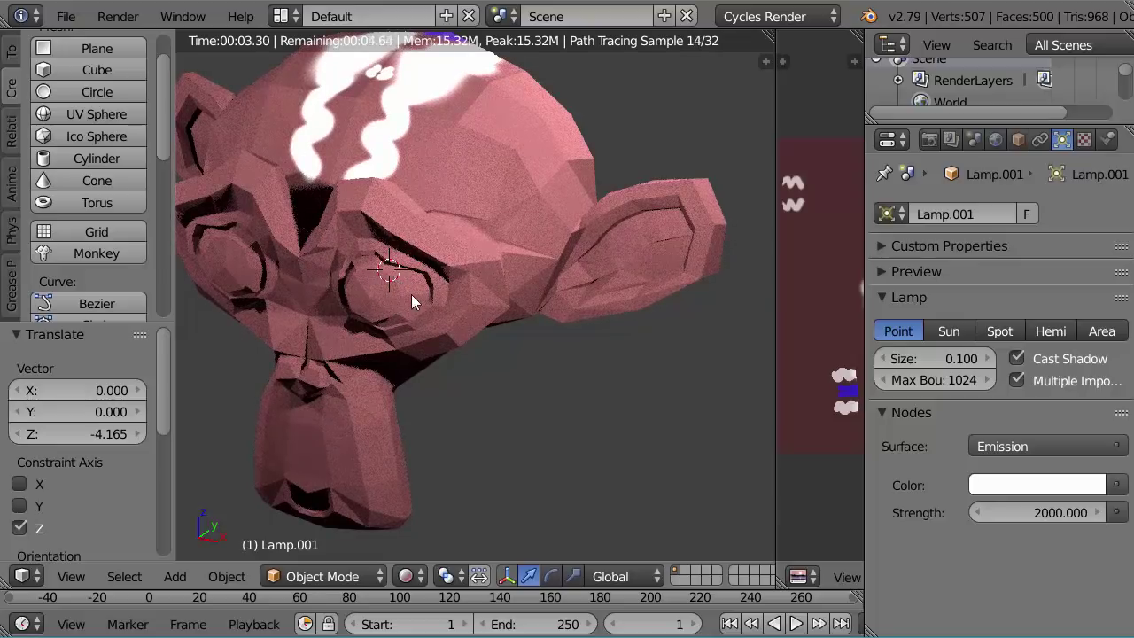
scroll(410, 282, up, 1)
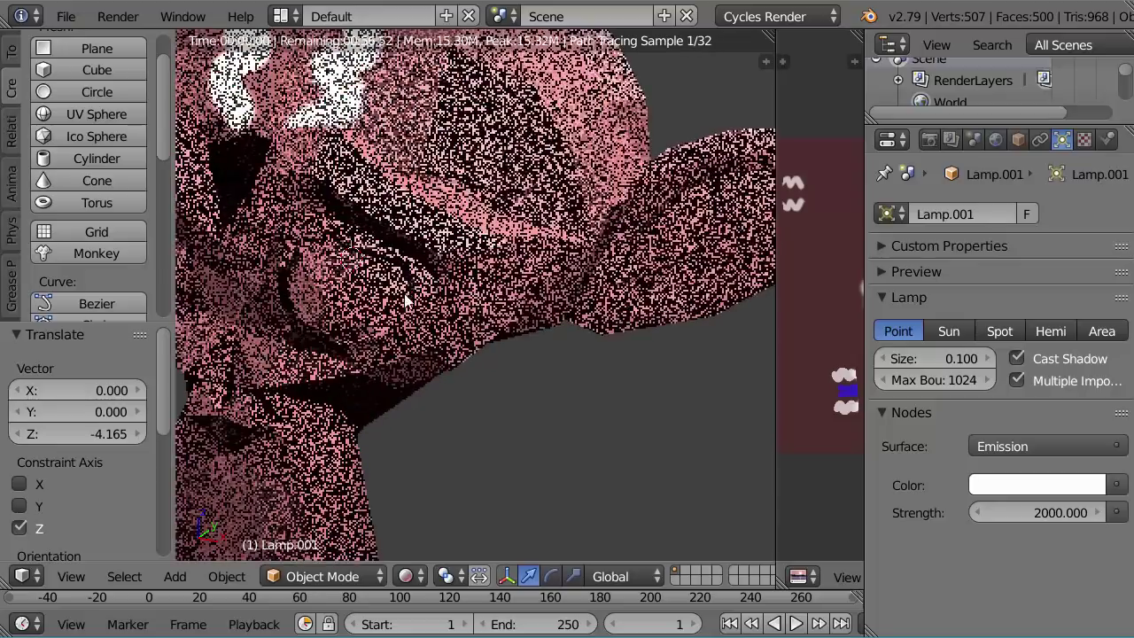
scroll(381, 284, up, 1)
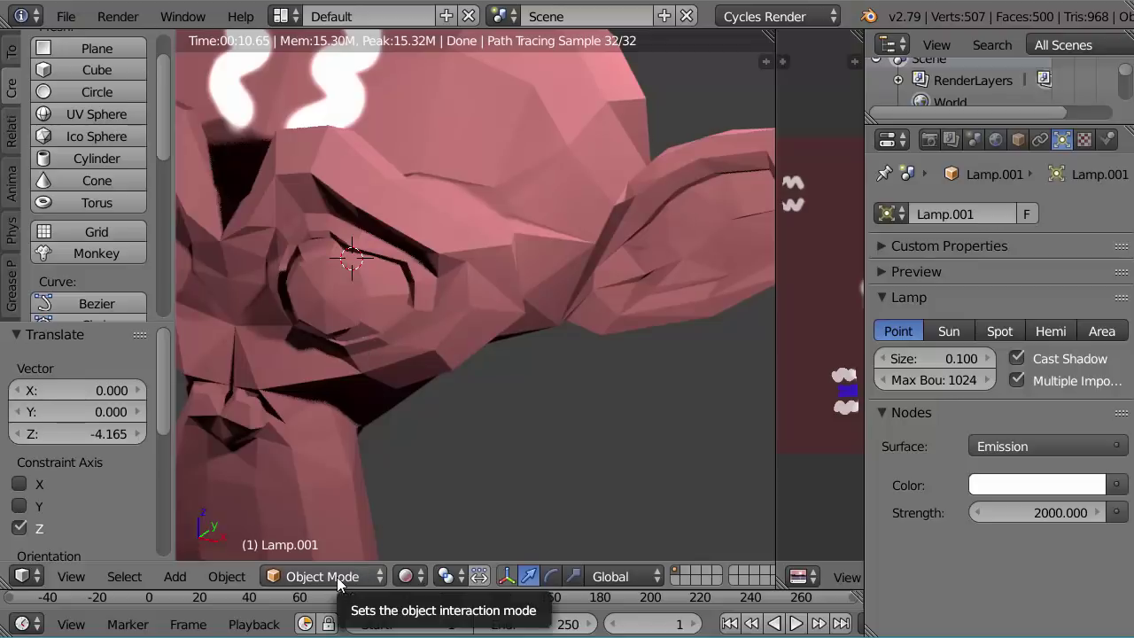
Leave the rendered preview, select the monkey and put its mesh in Edit Mode.
click(405, 576)
click(436, 468)
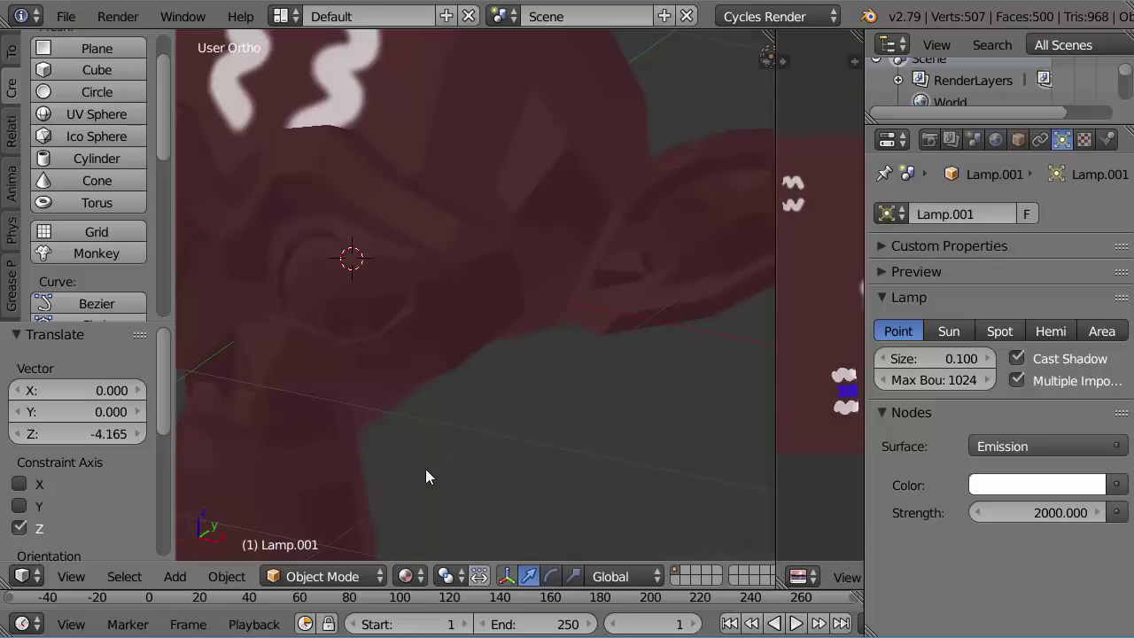
click(318, 580)
right_click(341, 505)
click(331, 575)
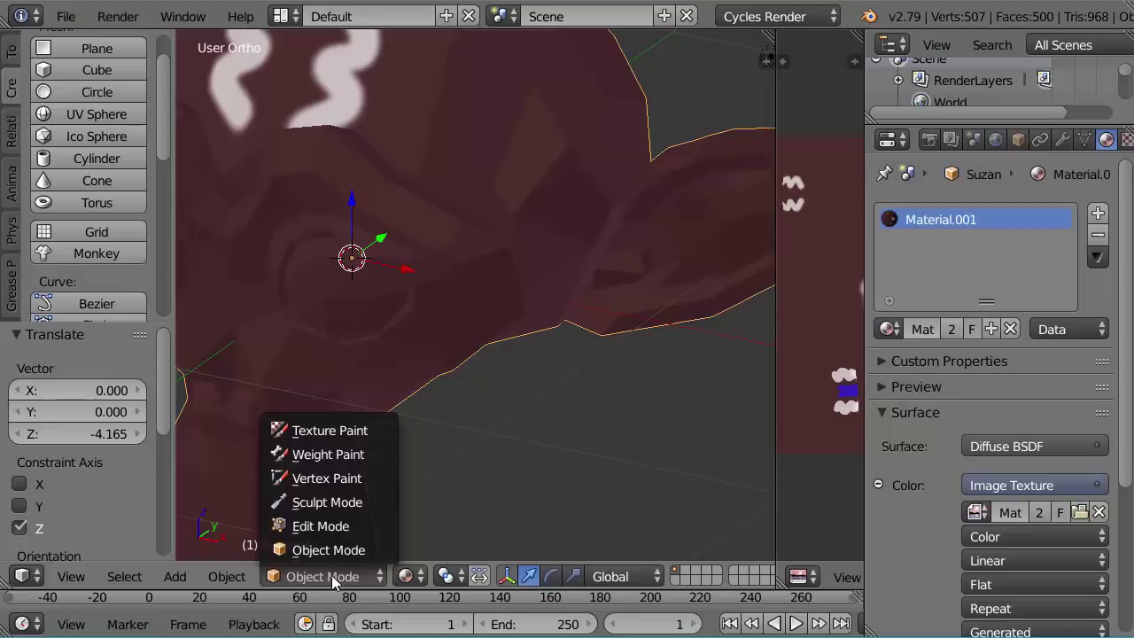
click(335, 527)
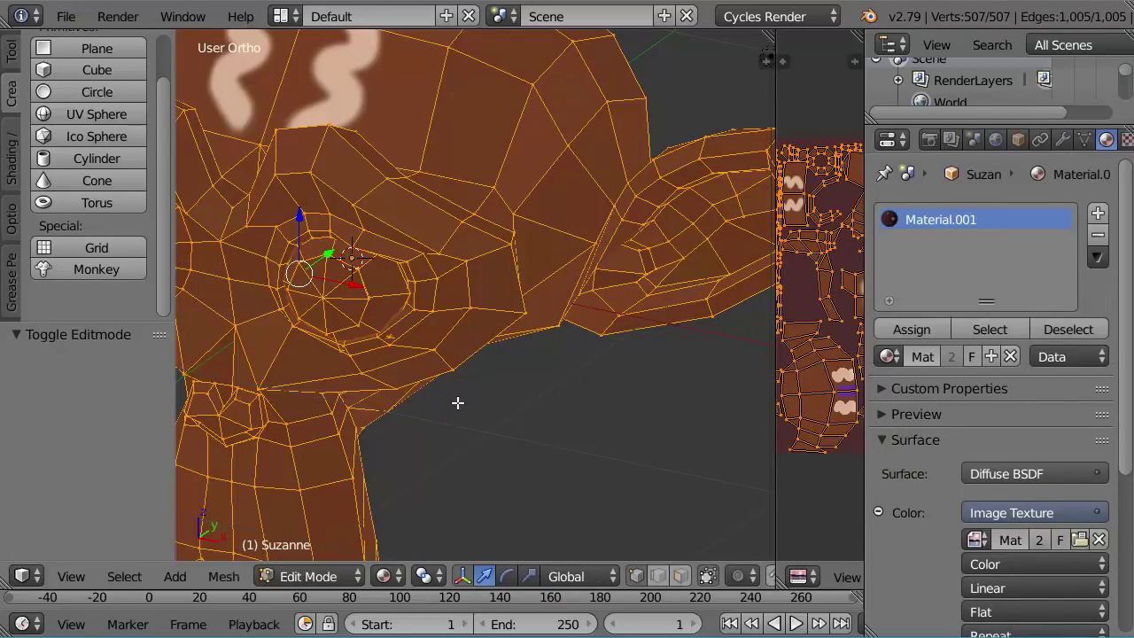
Clear the mesh selection and, in face select mode, select the ring of faces around the eyeball on the positive X side.
key(a)
scroll(455, 404, up, 1)
scroll(455, 405, up, 1)
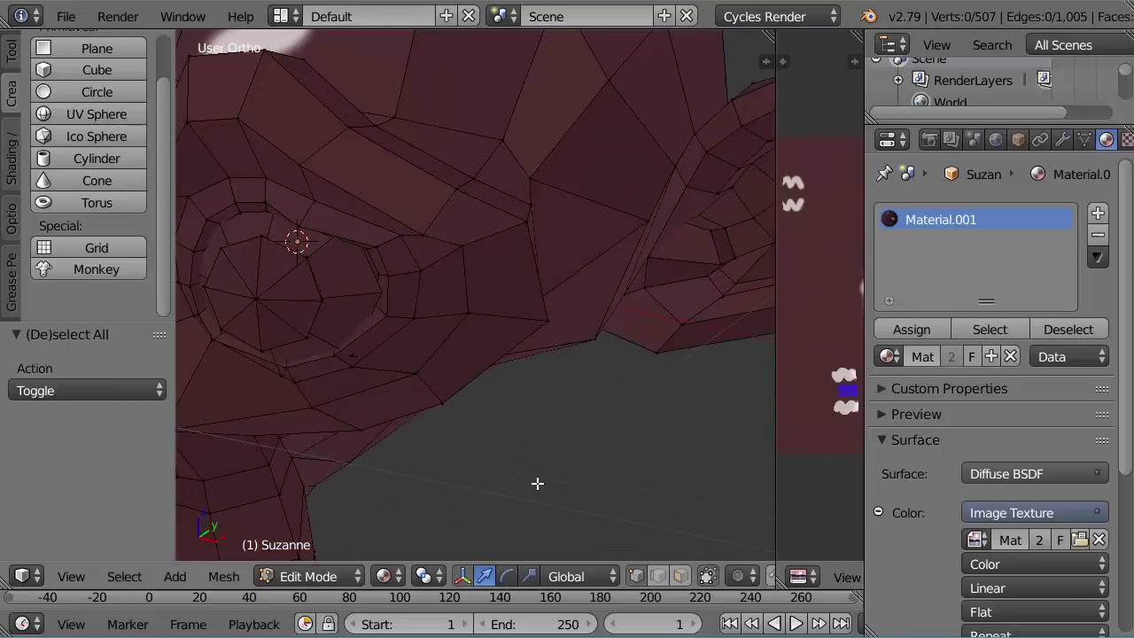
click(680, 576)
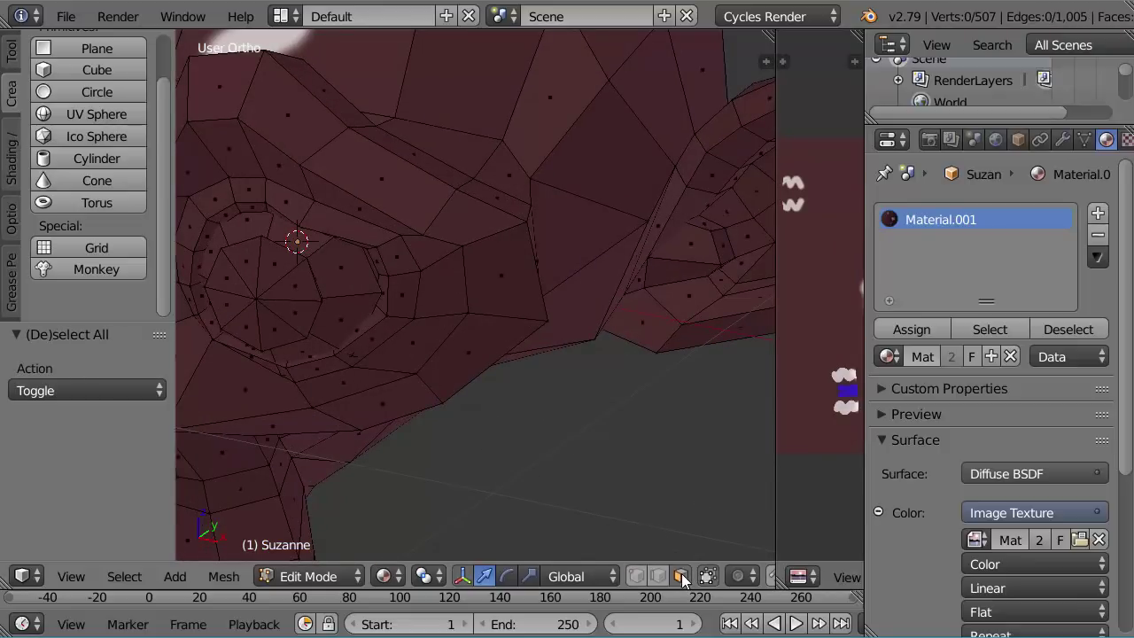
alt+right_click(342, 296)
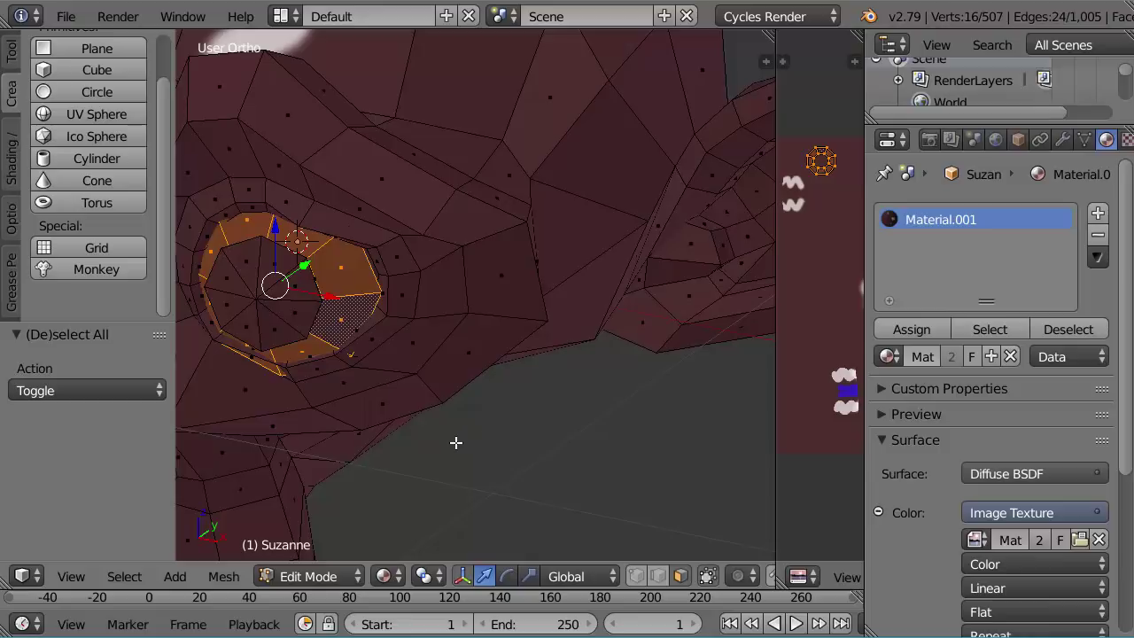
Enter Texture Paint mode, restrict painting to the selected faces with the face selection mask, and set the brush colour to near-white.
click(330, 577)
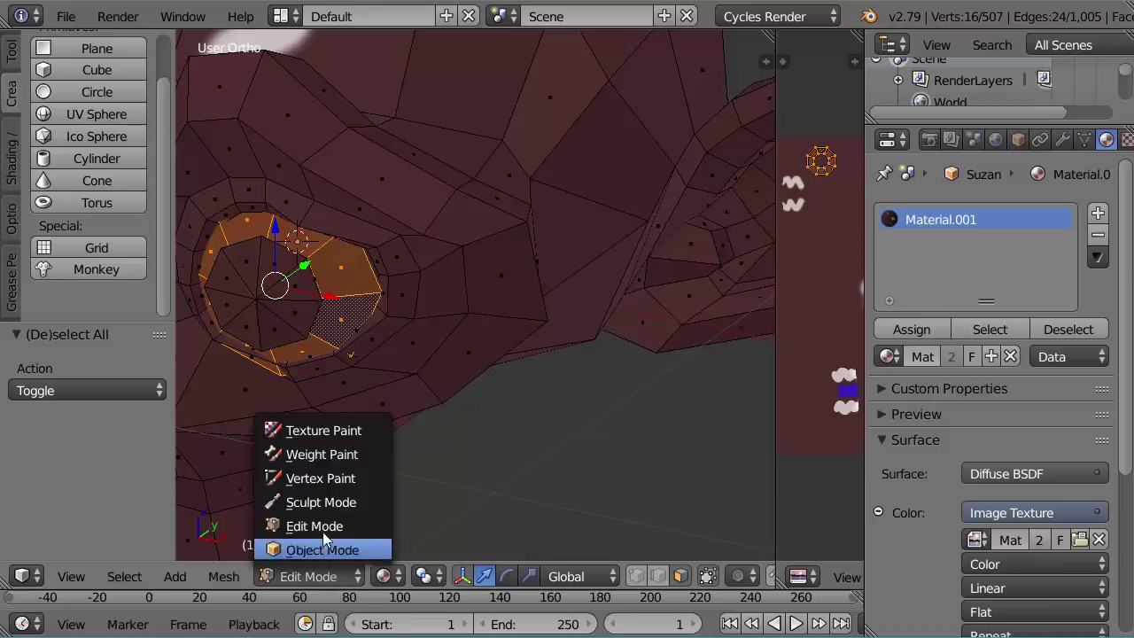
click(324, 431)
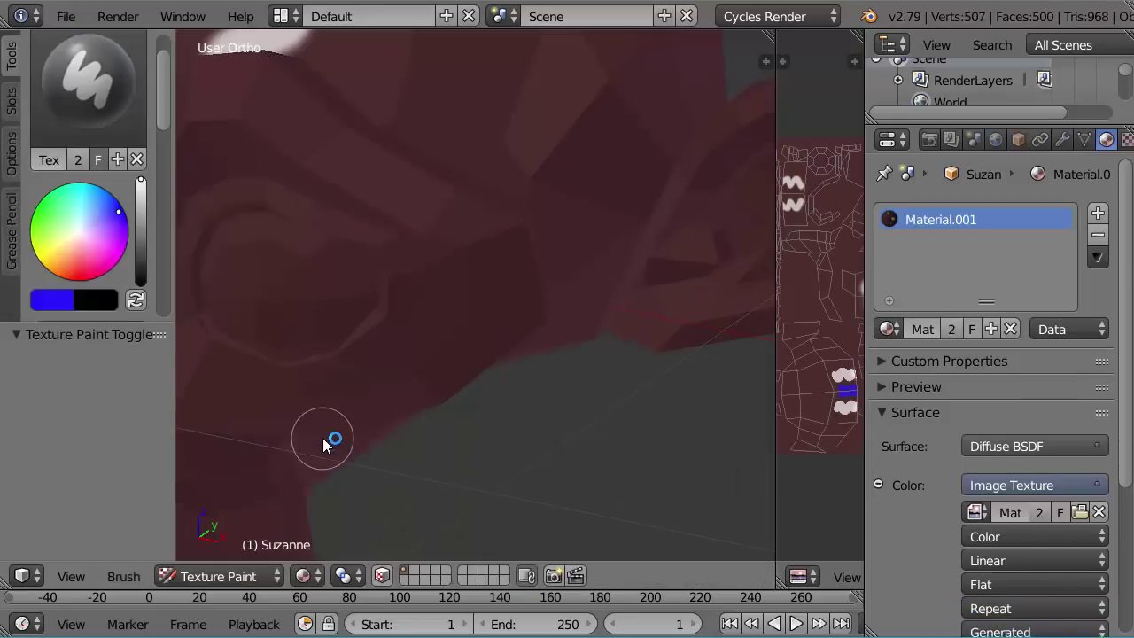
click(377, 577)
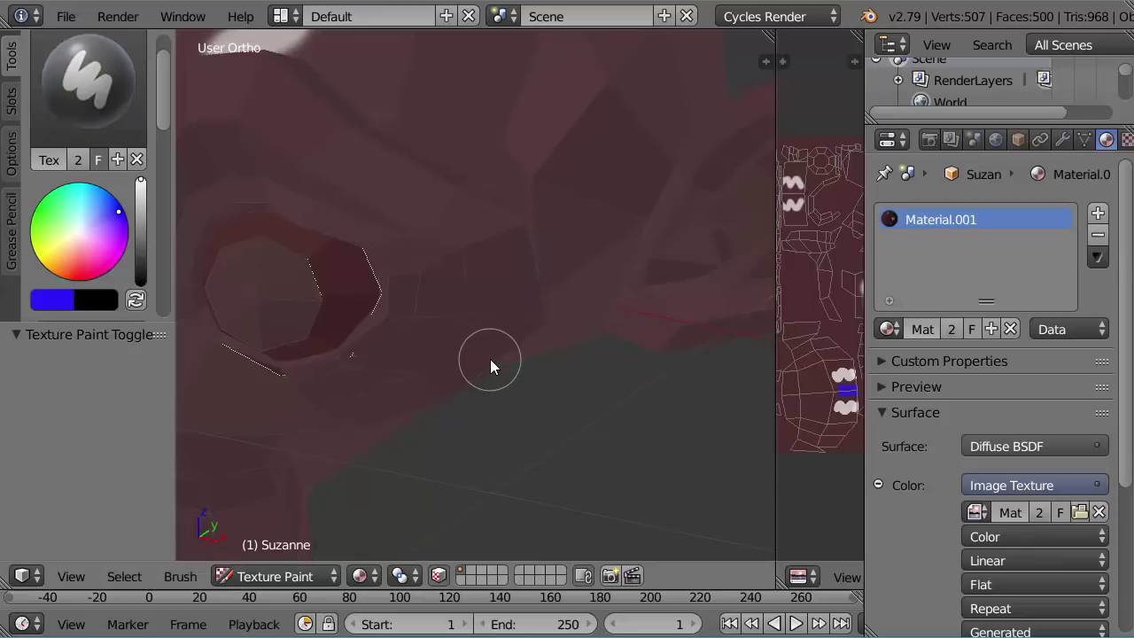
click(80, 233)
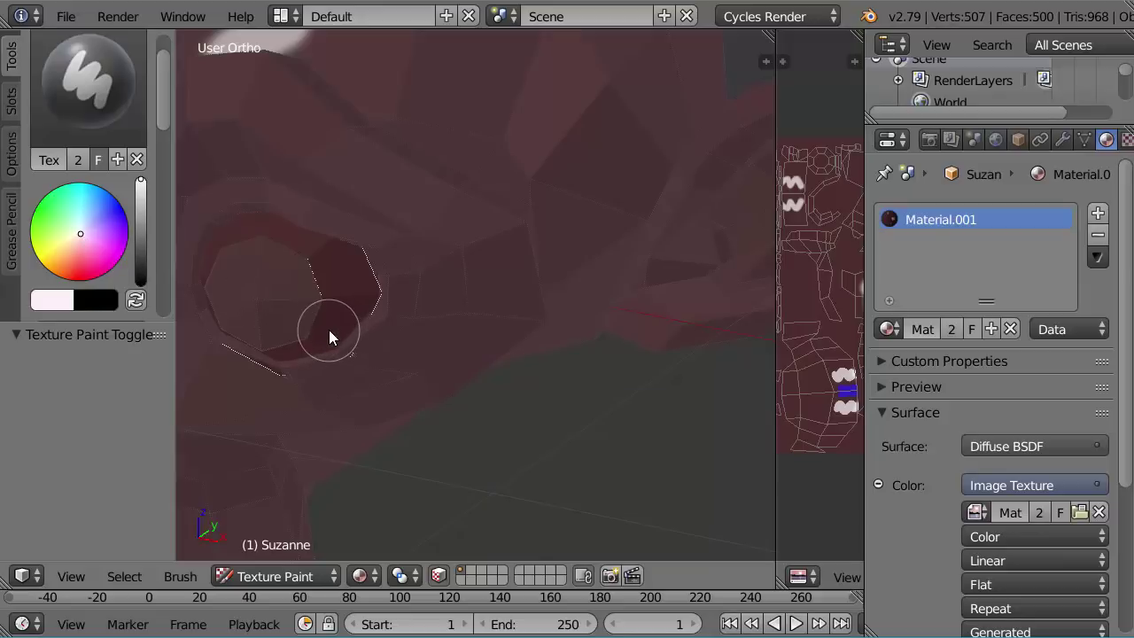
Paint the whole selected face ring around the positive X eye near-white, covering its upper, side and lower faces.
mouse_move(329, 332)
mouse_down()
mouse_move(364, 281)
mouse_move(312, 326)
mouse_move(351, 267)
mouse_move(334, 265)
mouse_move(309, 289)
mouse_move(373, 282)
mouse_move(340, 283)
mouse_move(332, 257)
mouse_move(281, 231)
mouse_move(306, 239)
mouse_move(279, 241)
mouse_move(325, 300)
mouse_up()
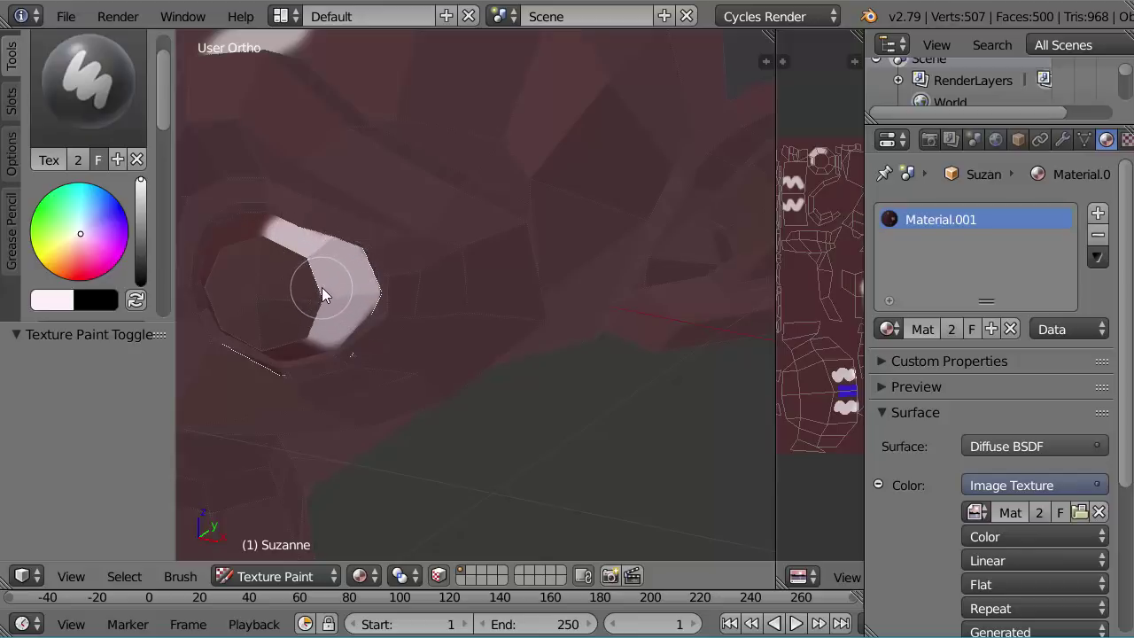
mouse_move(321, 289)
middle_down()
mouse_move(382, 381)
mouse_move(363, 372)
mouse_move(343, 307)
middle_up()
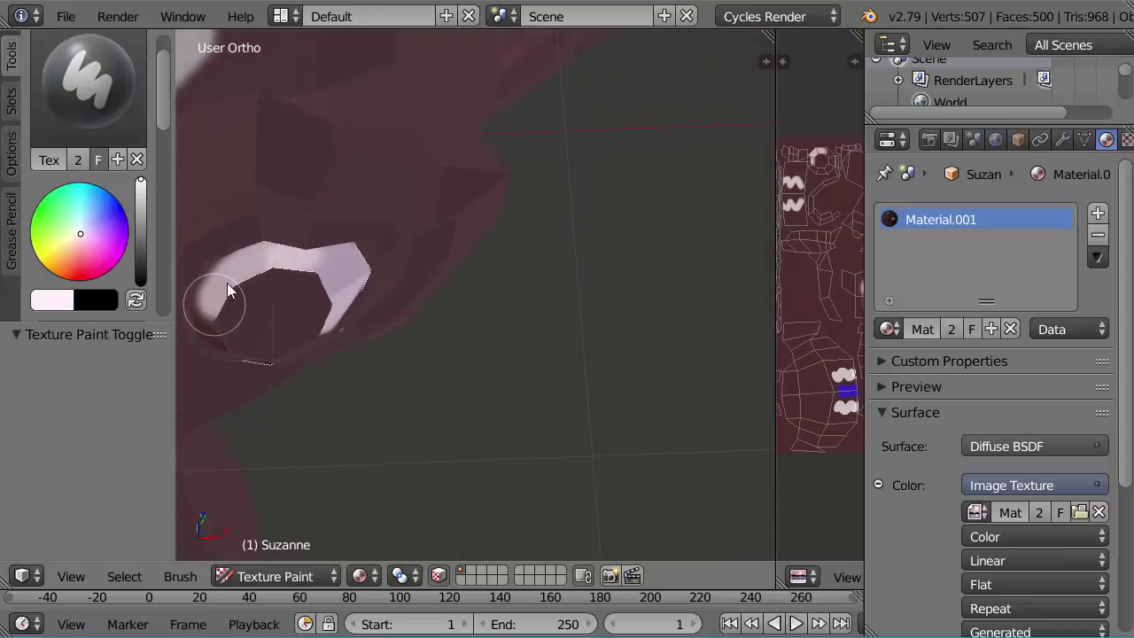
mouse_move(236, 273)
mouse_down()
mouse_move(205, 314)
mouse_move(259, 360)
mouse_up()
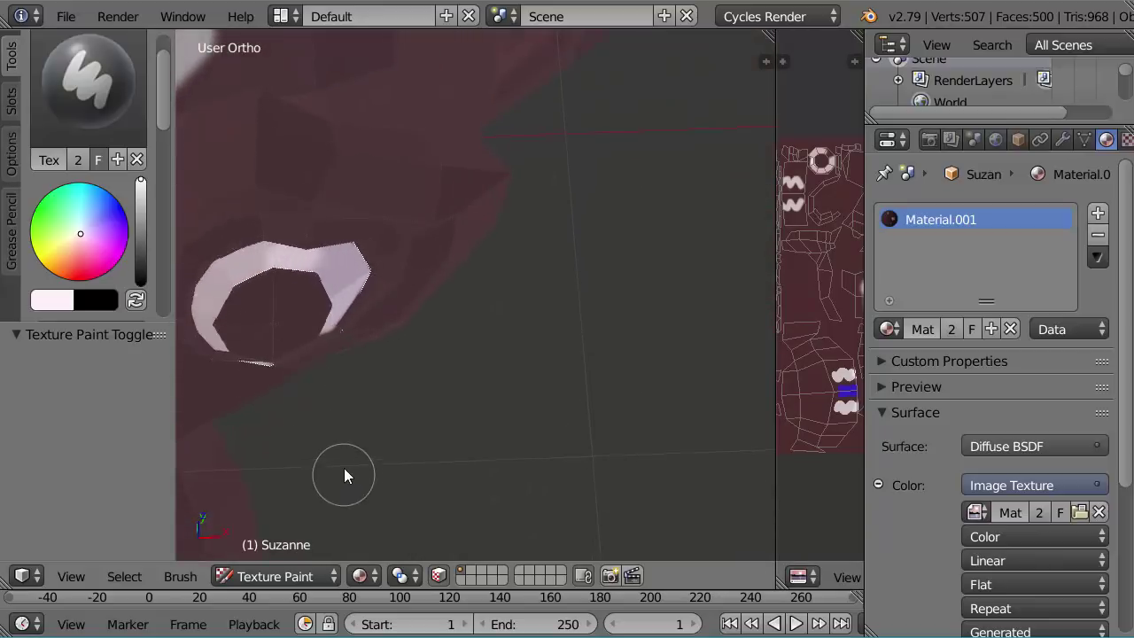
middle_drag(344, 473, 351, 367)
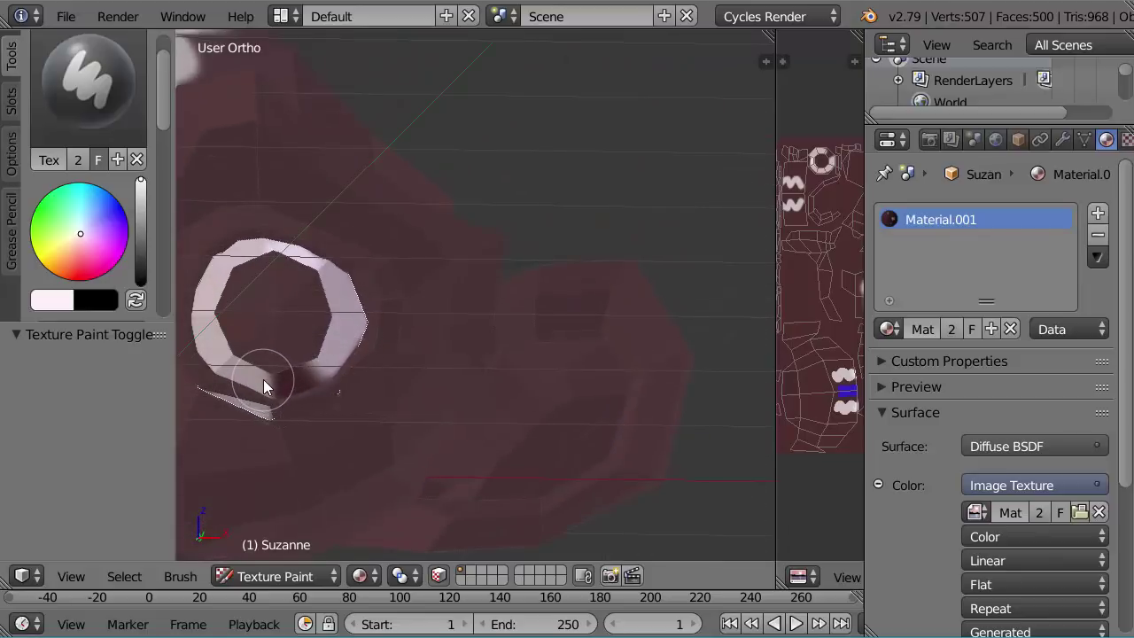
mouse_move(270, 379)
mouse_down()
mouse_move(321, 373)
mouse_move(273, 381)
mouse_move(319, 354)
mouse_move(334, 305)
mouse_move(289, 232)
mouse_move(209, 292)
mouse_move(241, 366)
mouse_move(288, 377)
mouse_move(356, 286)
mouse_move(266, 248)
mouse_move(204, 336)
mouse_move(286, 406)
mouse_up()
middle_drag(286, 406, 203, 423)
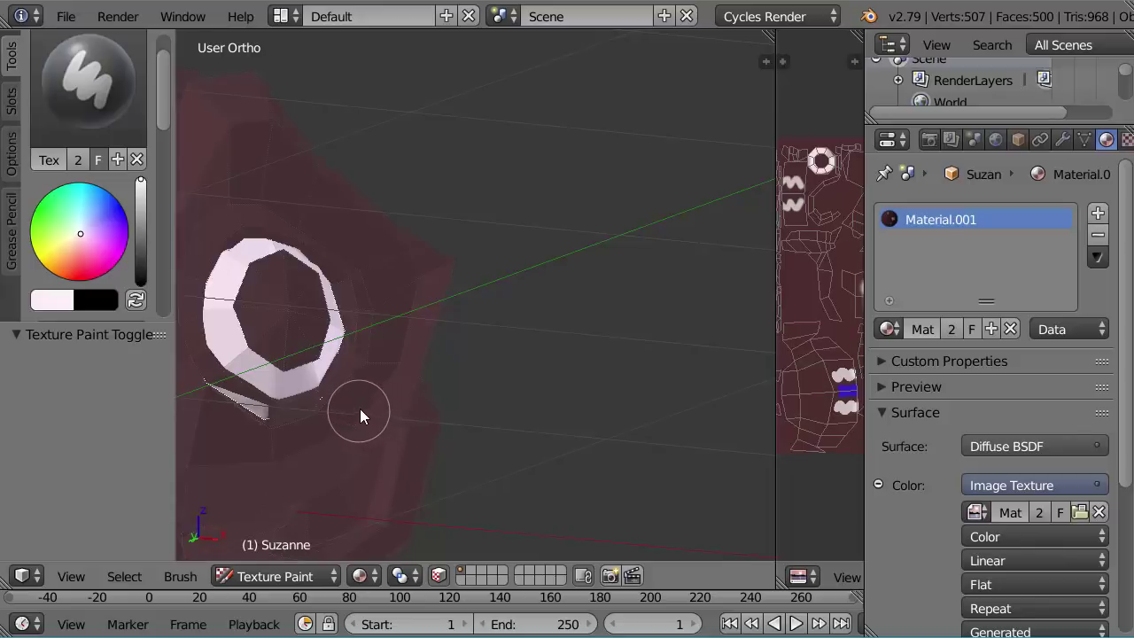
middle_drag(373, 408, 454, 408)
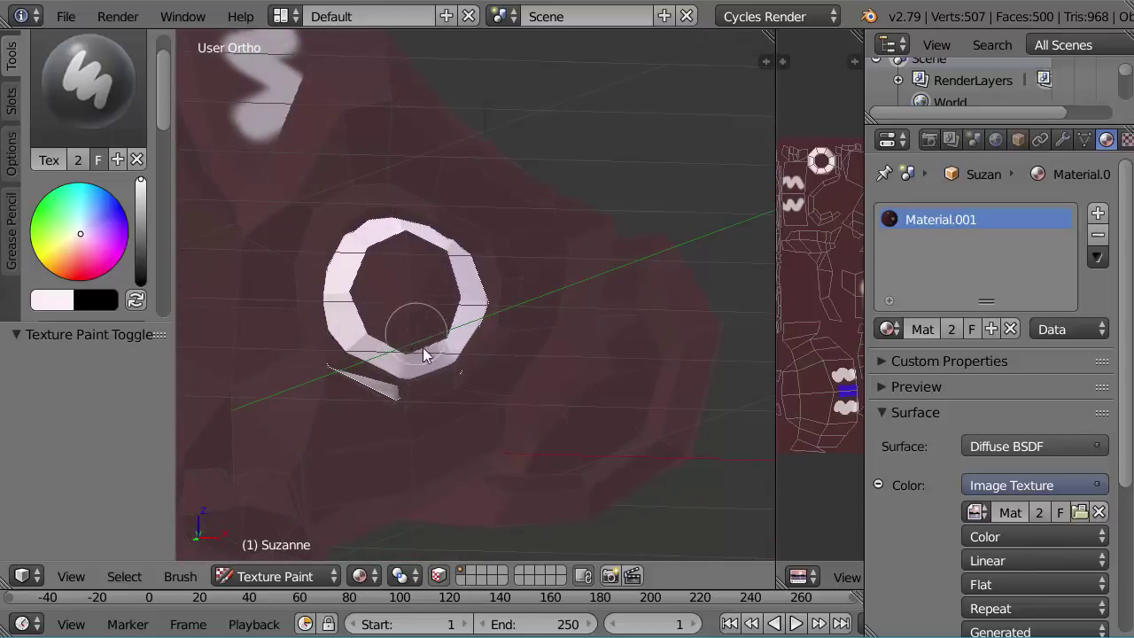
mouse_move(372, 363)
middle_down()
mouse_move(383, 374)
mouse_move(373, 383)
middle_up()
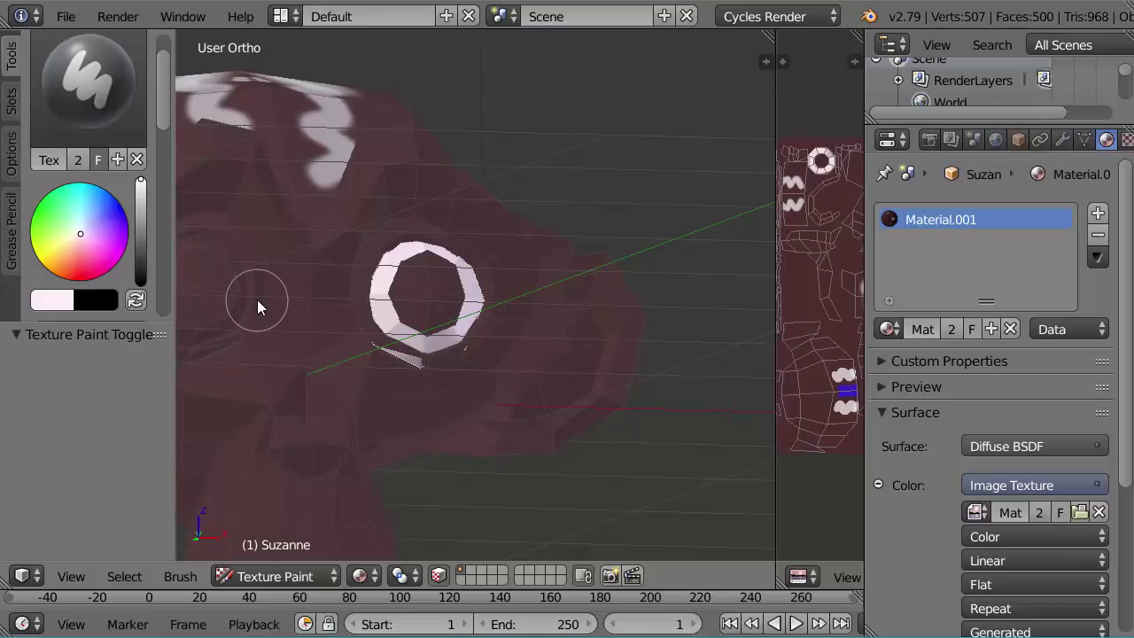
Return the monkey to Edit Mode and mirror the eye ring's face selection across X onto the other eye.
mouse_move(356, 353)
shift+middle_down()
mouse_move(442, 372)
mouse_move(433, 385)
shift+middle_up()
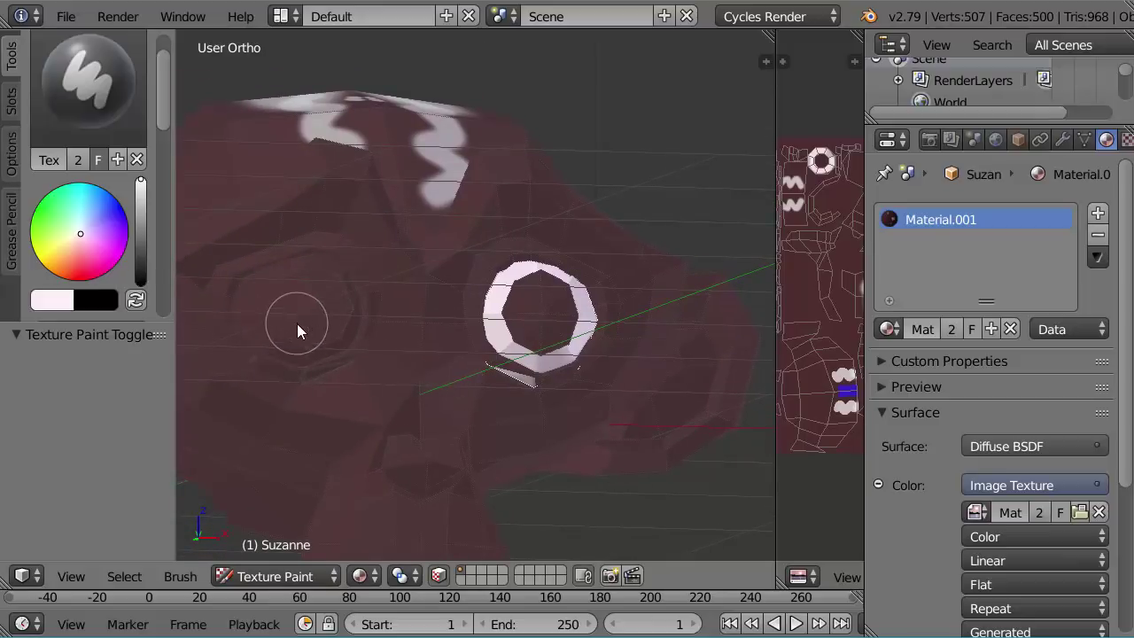
click(305, 578)
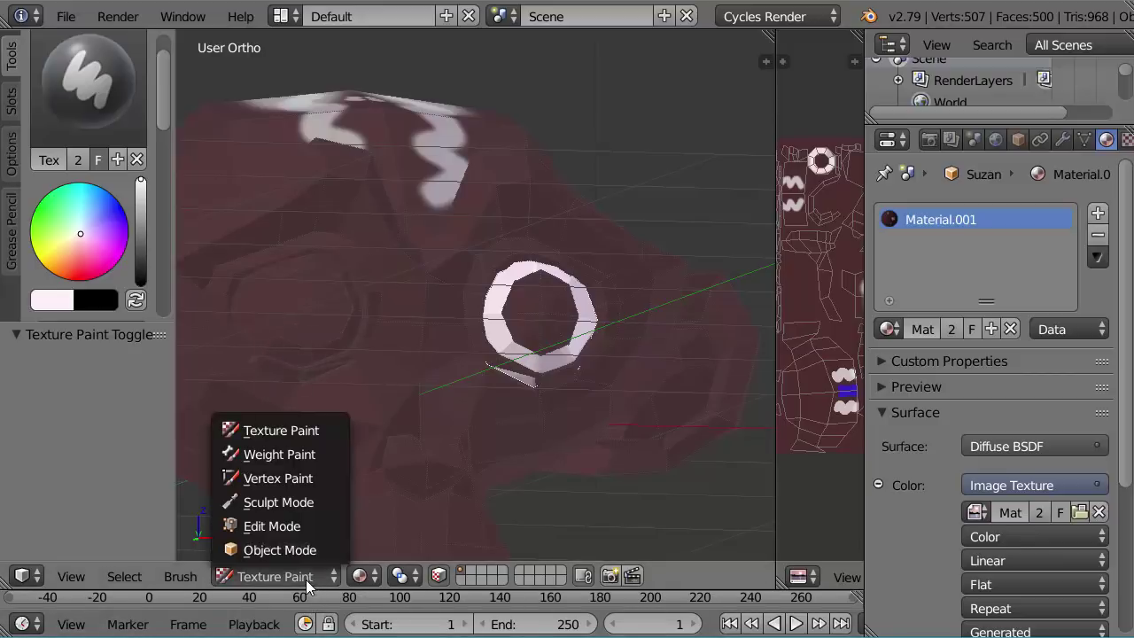
click(293, 525)
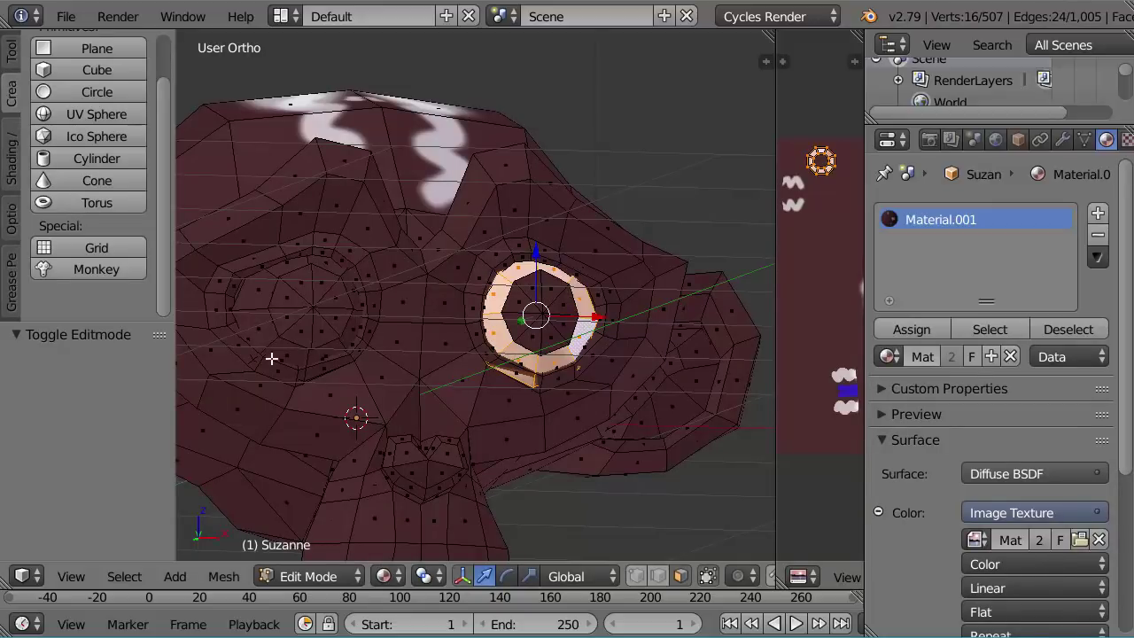
click(126, 573)
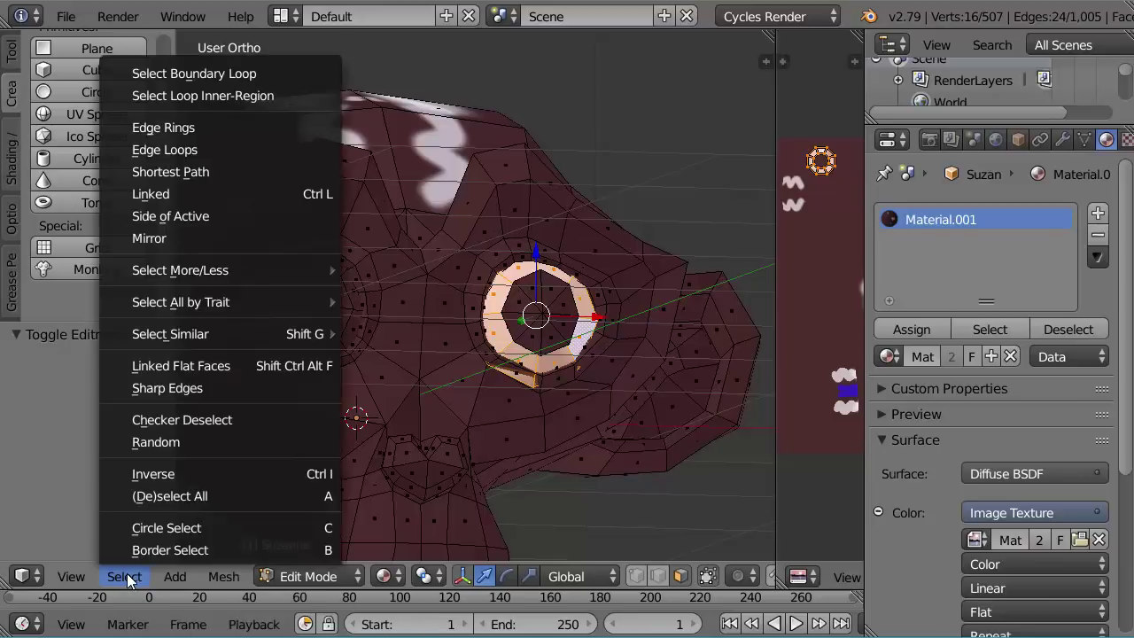
click(155, 239)
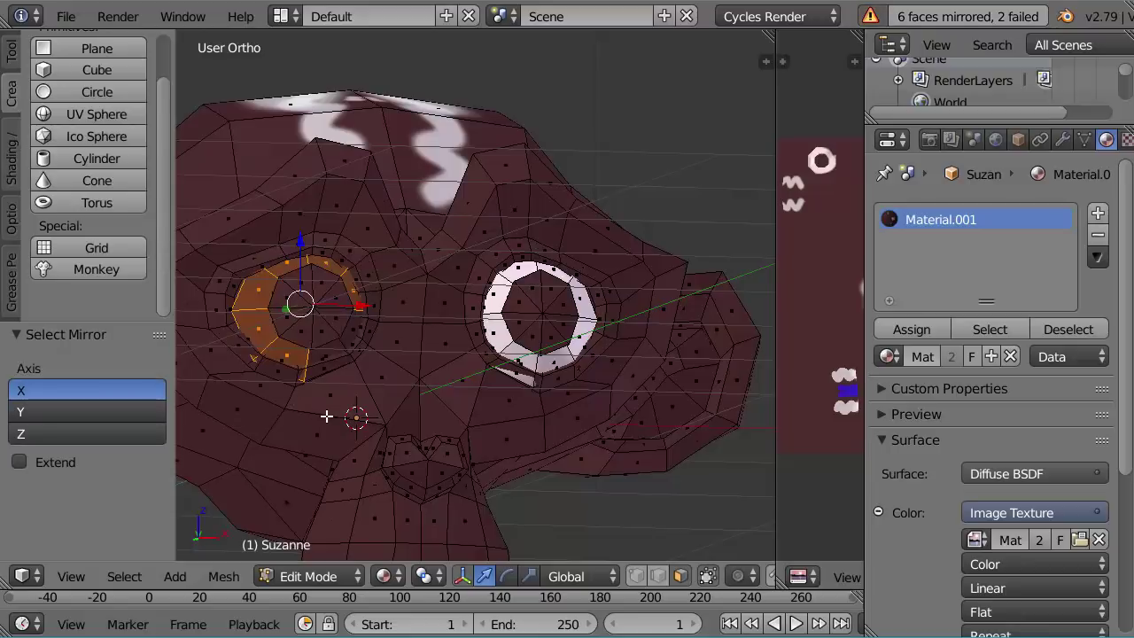
Enter Texture Paint mode and paint the mirrored face selection around the negative X eye near-white.
click(287, 572)
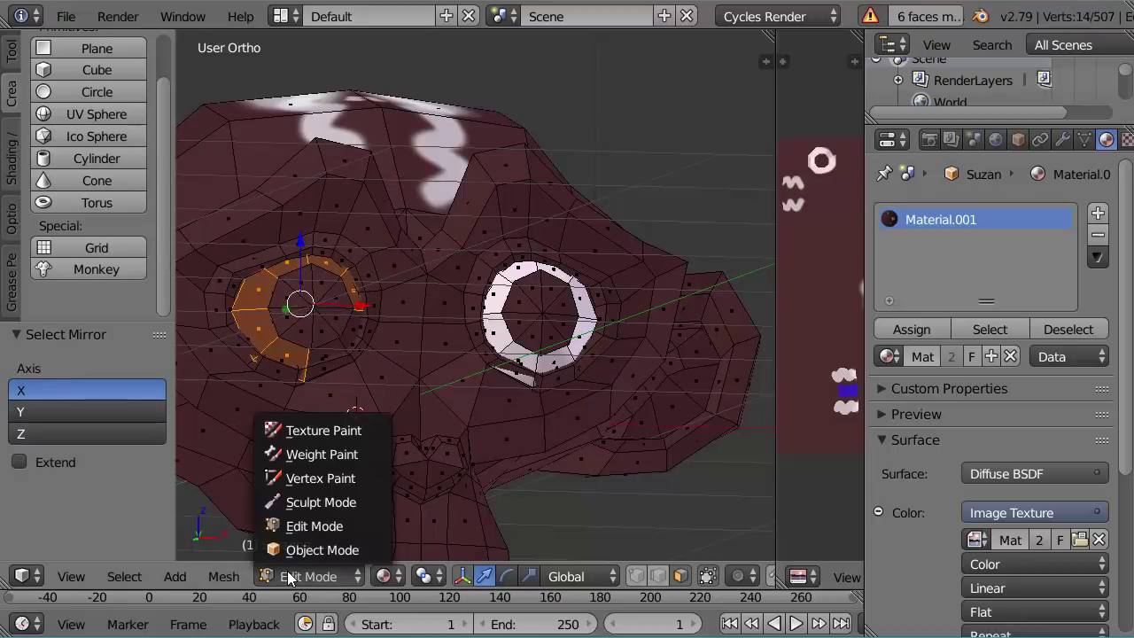
click(302, 431)
mouse_move(302, 317)
mouse_down()
mouse_move(299, 341)
mouse_move(264, 272)
mouse_move(310, 281)
mouse_move(323, 355)
mouse_move(248, 354)
mouse_move(321, 294)
mouse_up()
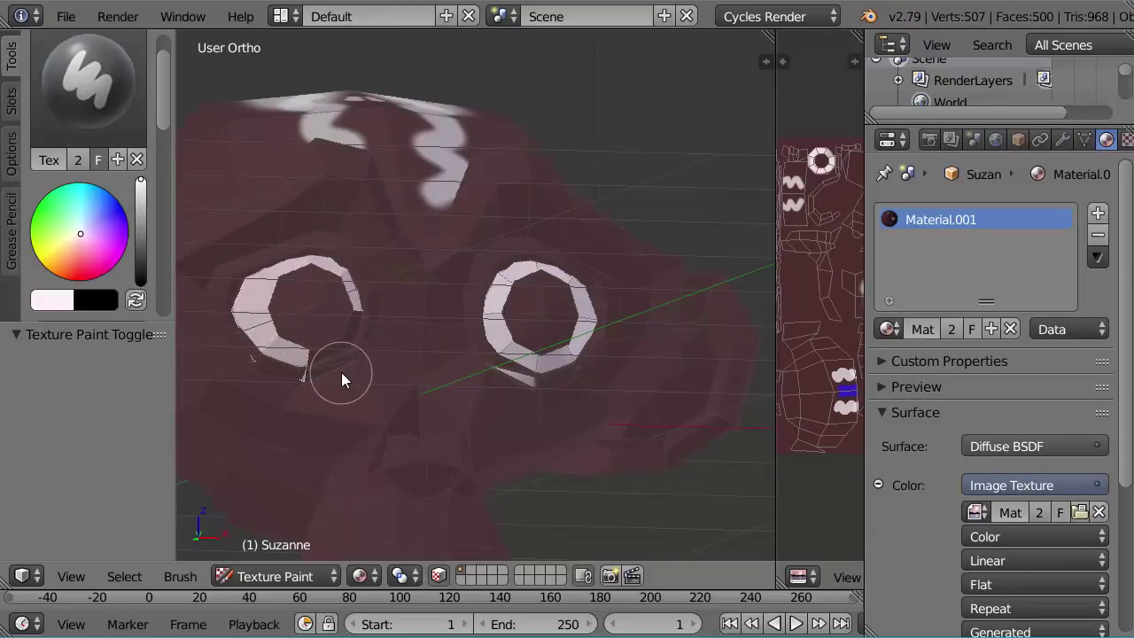
Return to Edit Mode and select the two unpainted ring faces on the lower inner side of the negative X eye.
mouse_move(339, 376)
middle_down()
mouse_move(329, 405)
mouse_move(251, 400)
mouse_move(296, 382)
middle_up()
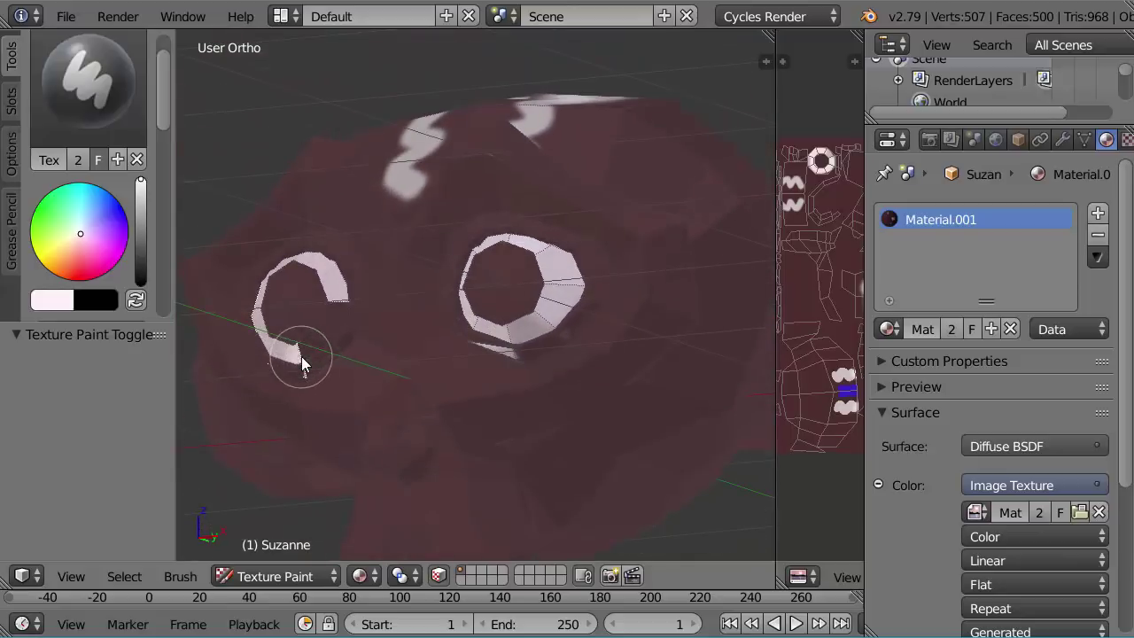
scroll(326, 358, up, 2)
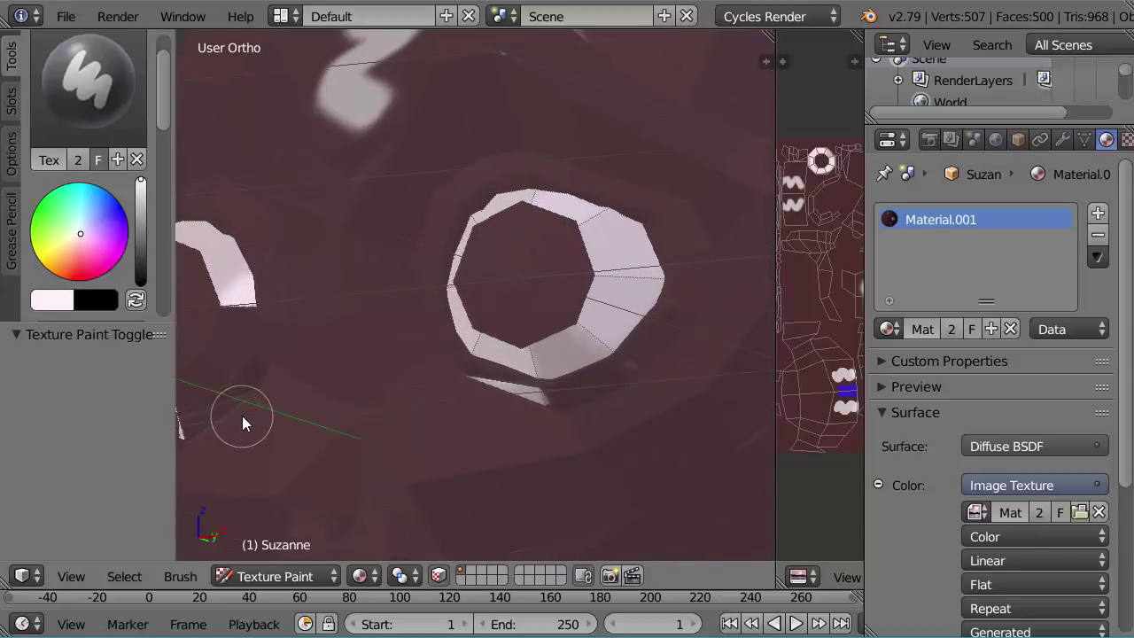
mouse_move(241, 416)
middle_down()
mouse_move(313, 374)
mouse_move(273, 382)
middle_up()
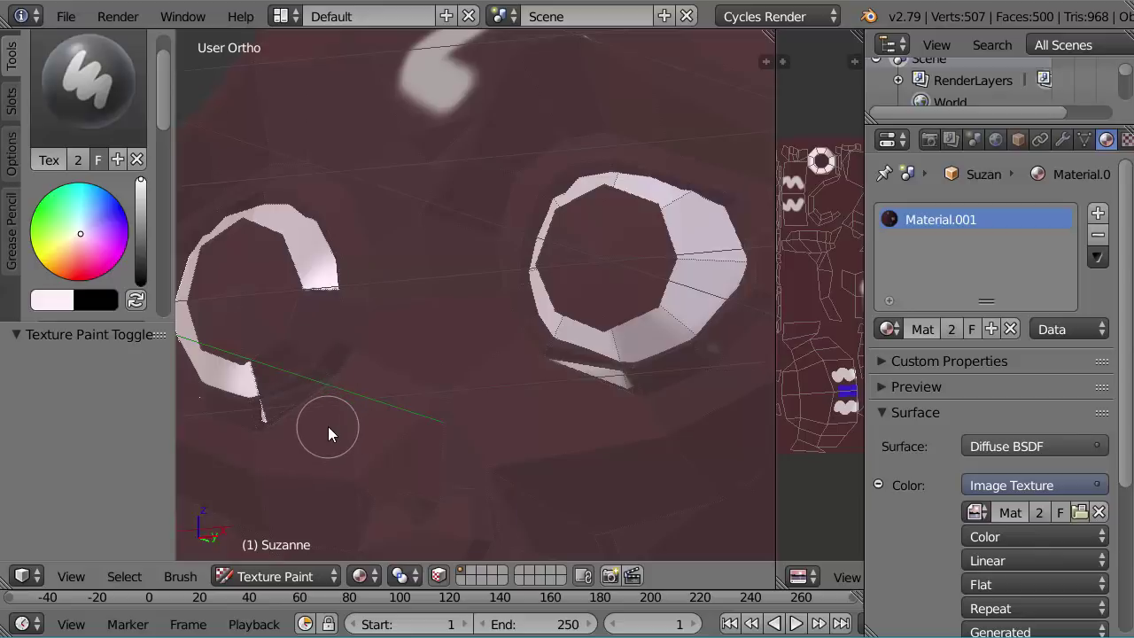
click(288, 573)
click(297, 528)
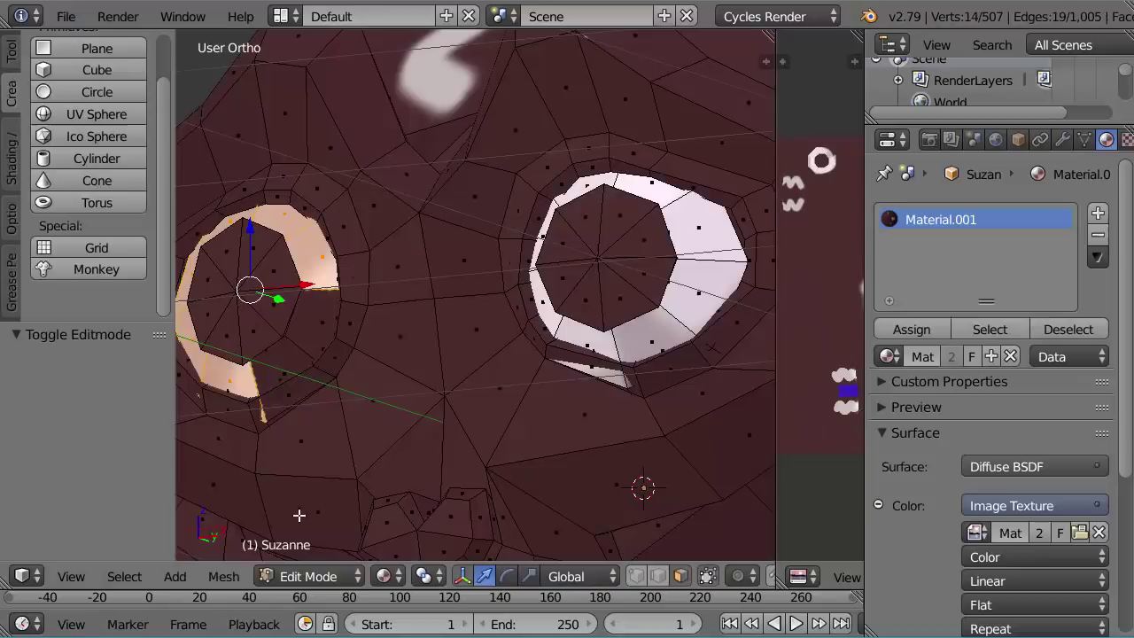
right_click(283, 367)
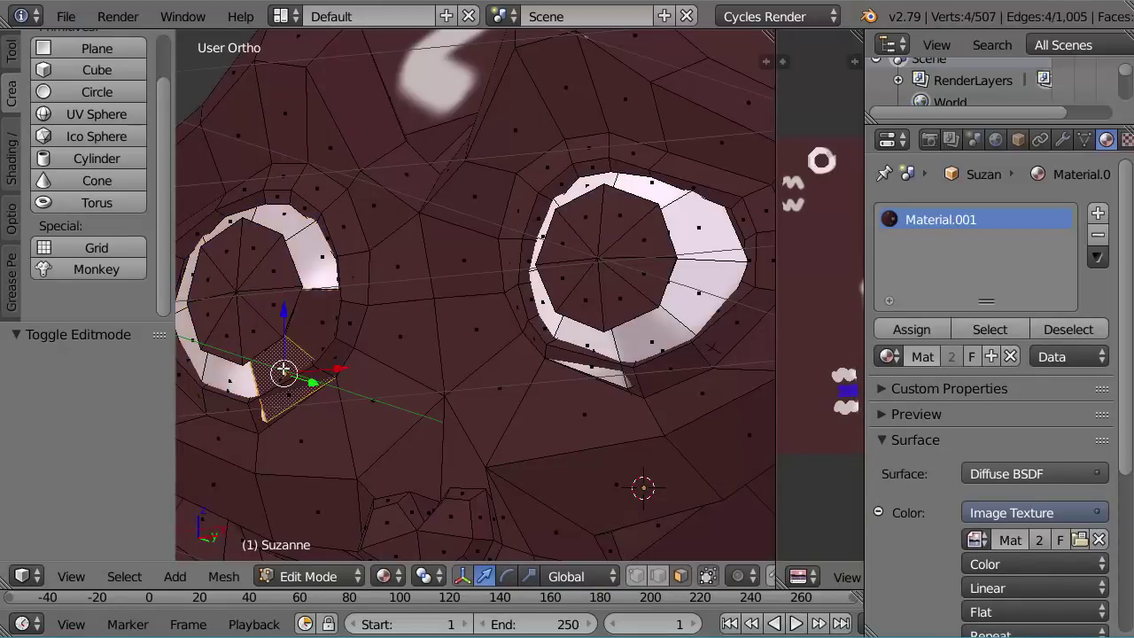
shift+right_click(306, 331)
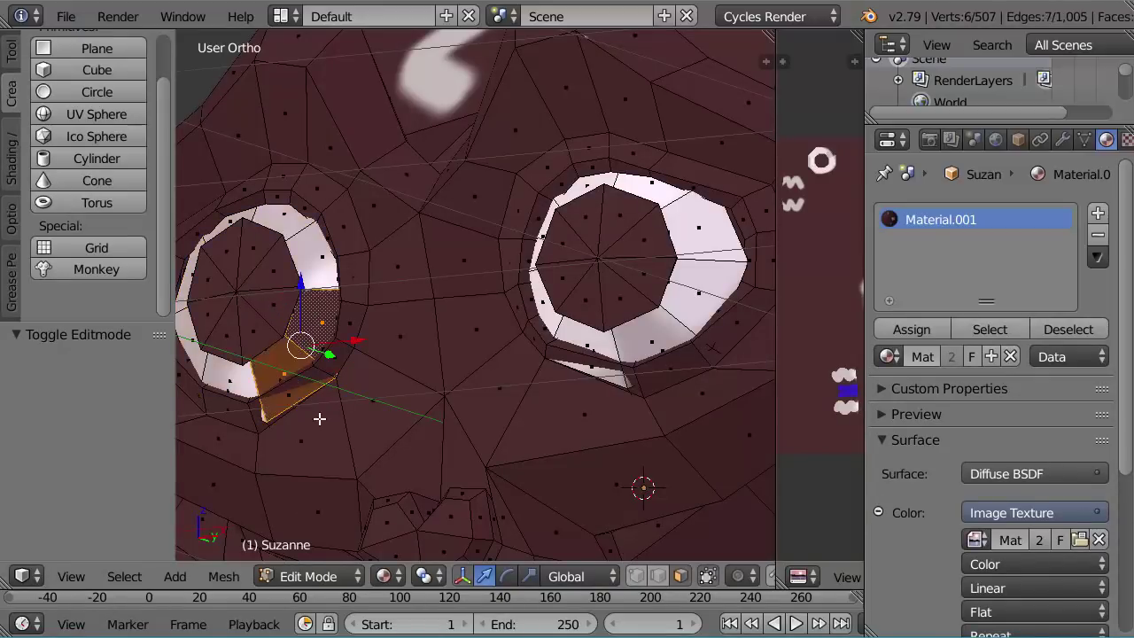
Switch back to Texture Paint mode and paint the two selected faces near-white to close the negative X eye's ring.
click(306, 576)
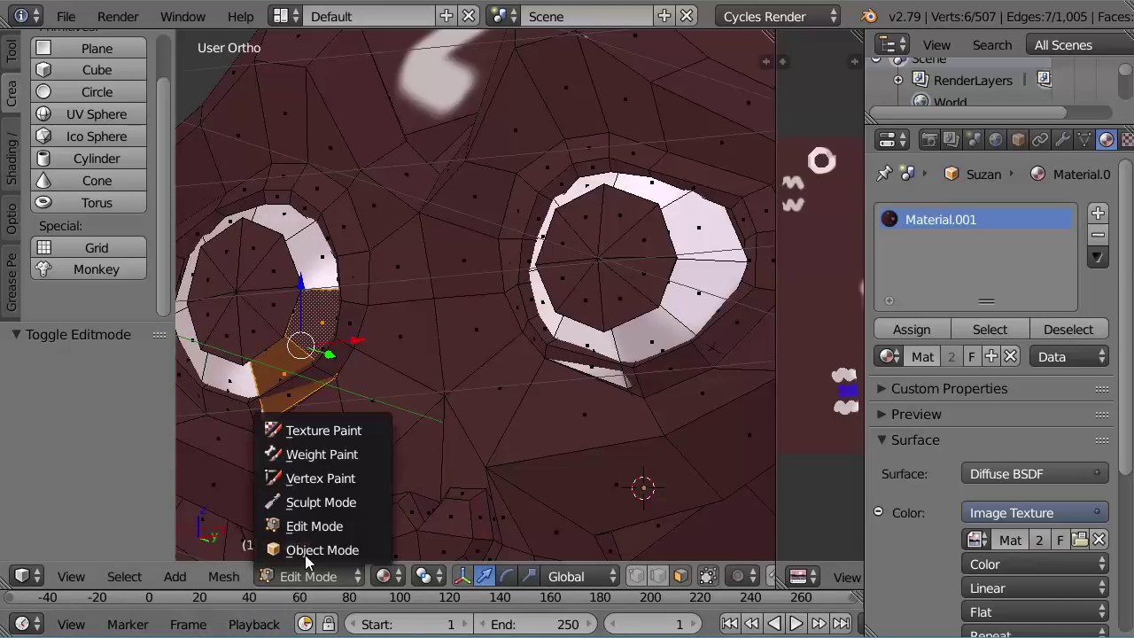
click(310, 432)
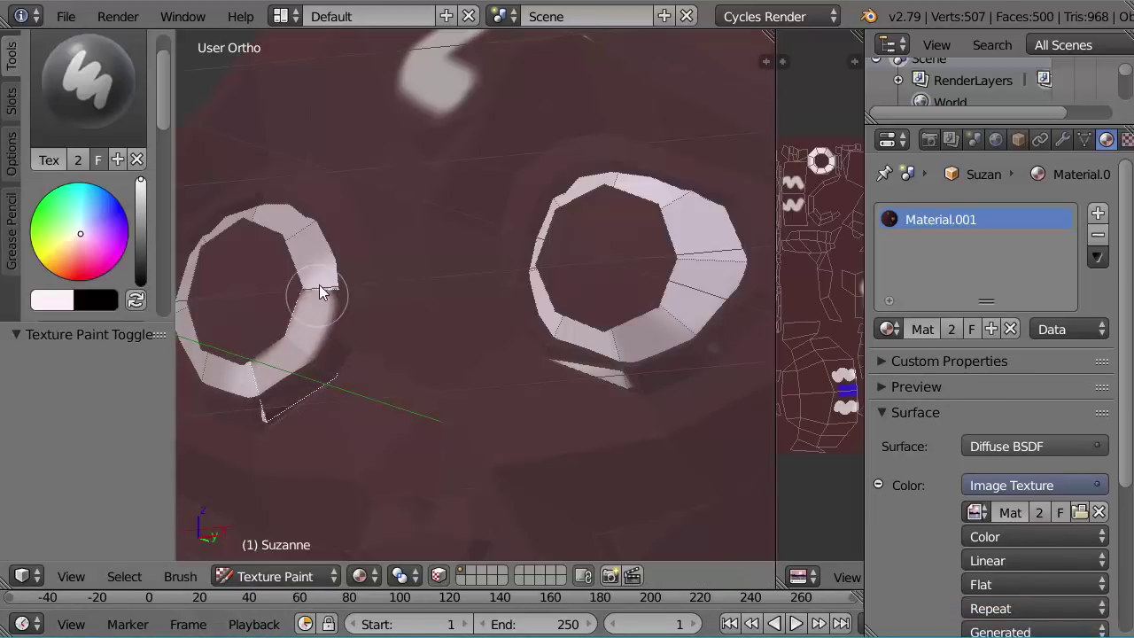
mouse_move(320, 285)
mouse_down()
mouse_move(299, 303)
mouse_move(339, 317)
mouse_move(289, 365)
mouse_move(272, 404)
mouse_move(329, 302)
mouse_move(337, 314)
mouse_move(305, 391)
mouse_up()
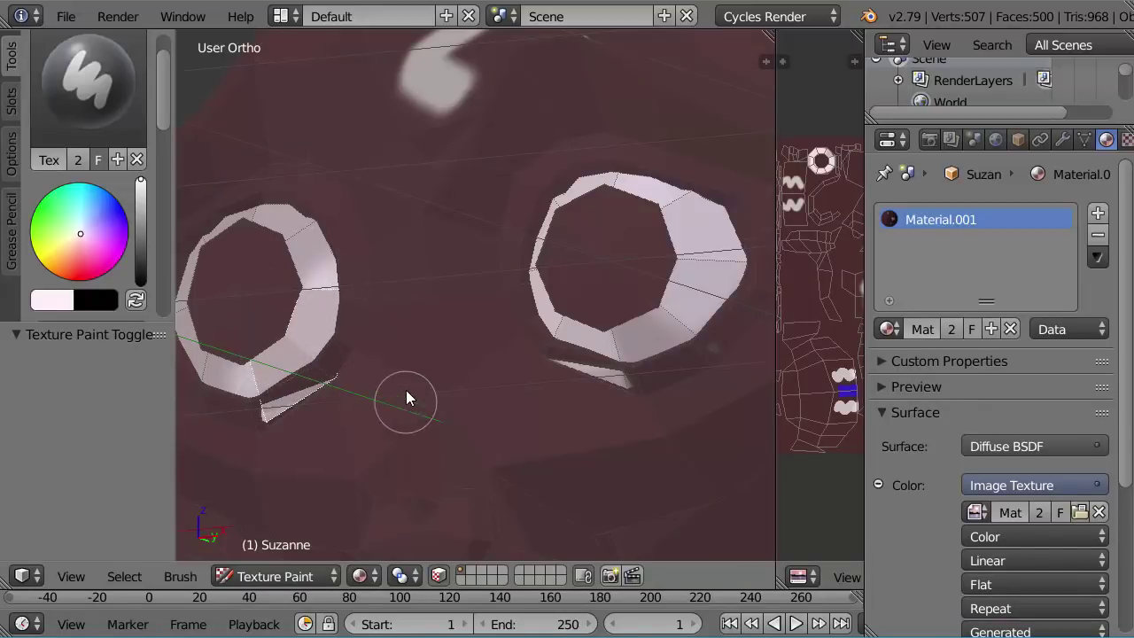
Widen the image editor and pack the painted texture image as PNG.
key(KP_6)
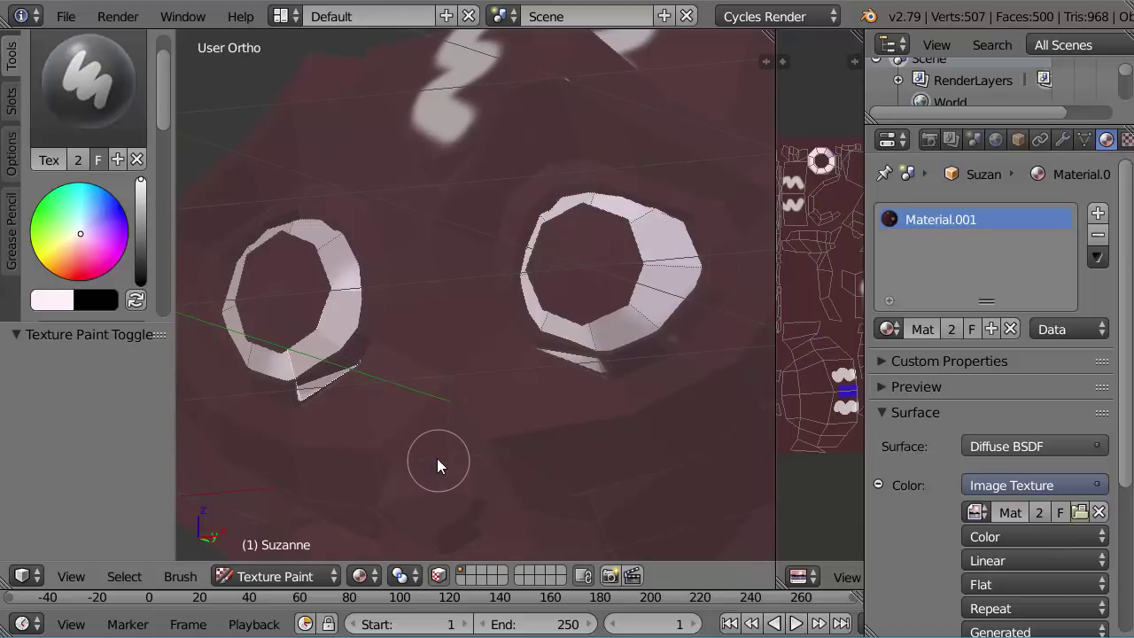
shift+middle_drag(432, 457, 408, 370)
scroll(412, 417, down, 5)
middle_drag(420, 455, 458, 386)
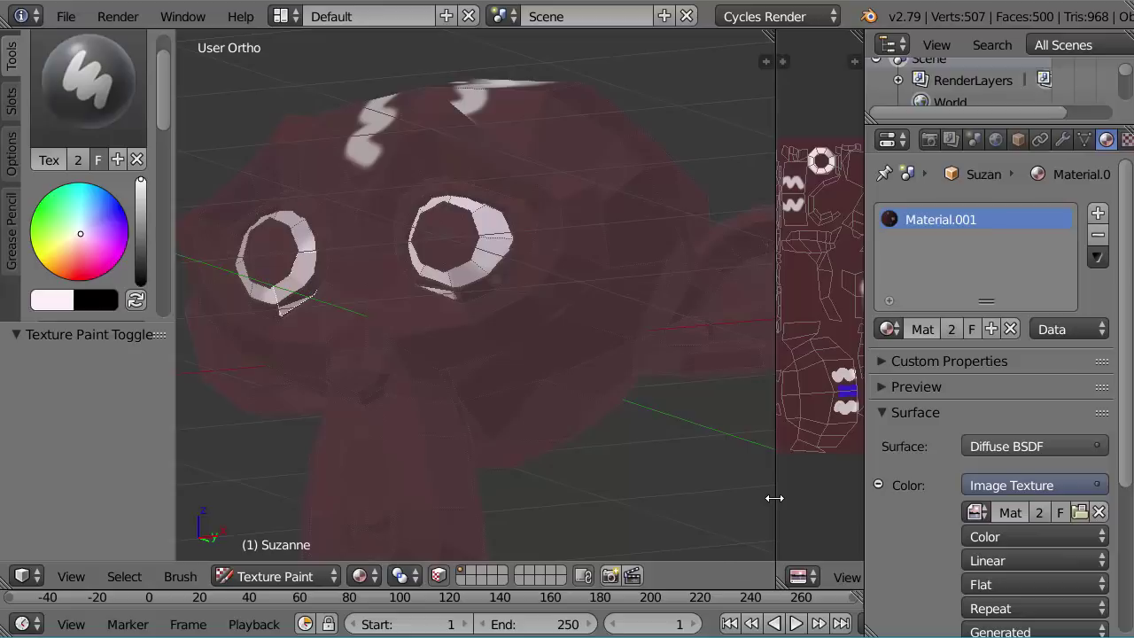
drag(776, 497, 649, 510)
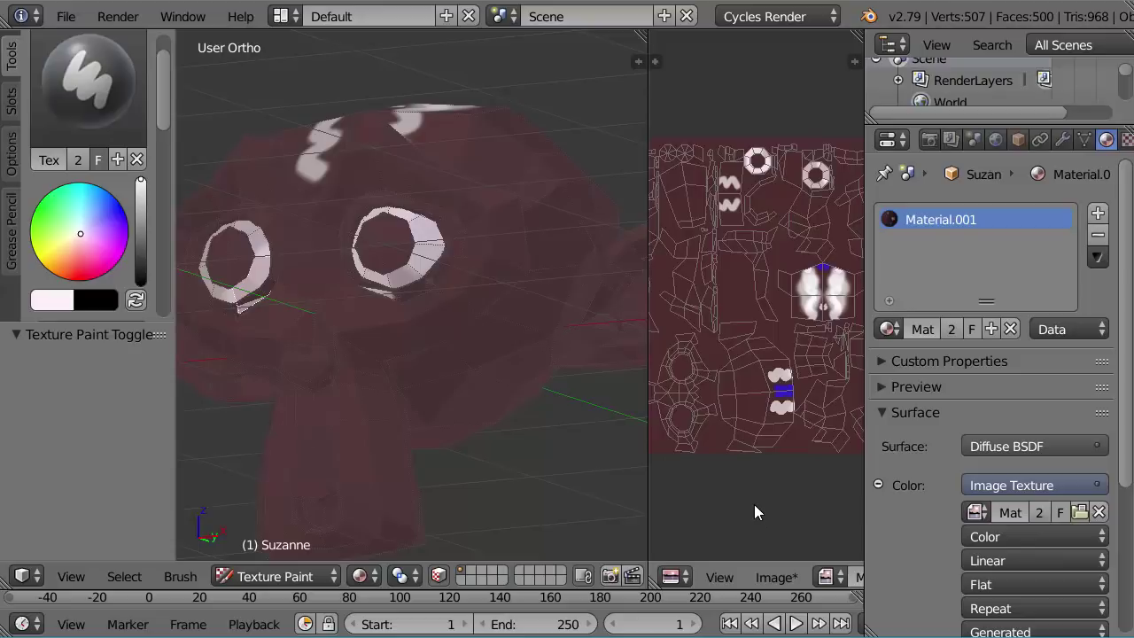
click(774, 576)
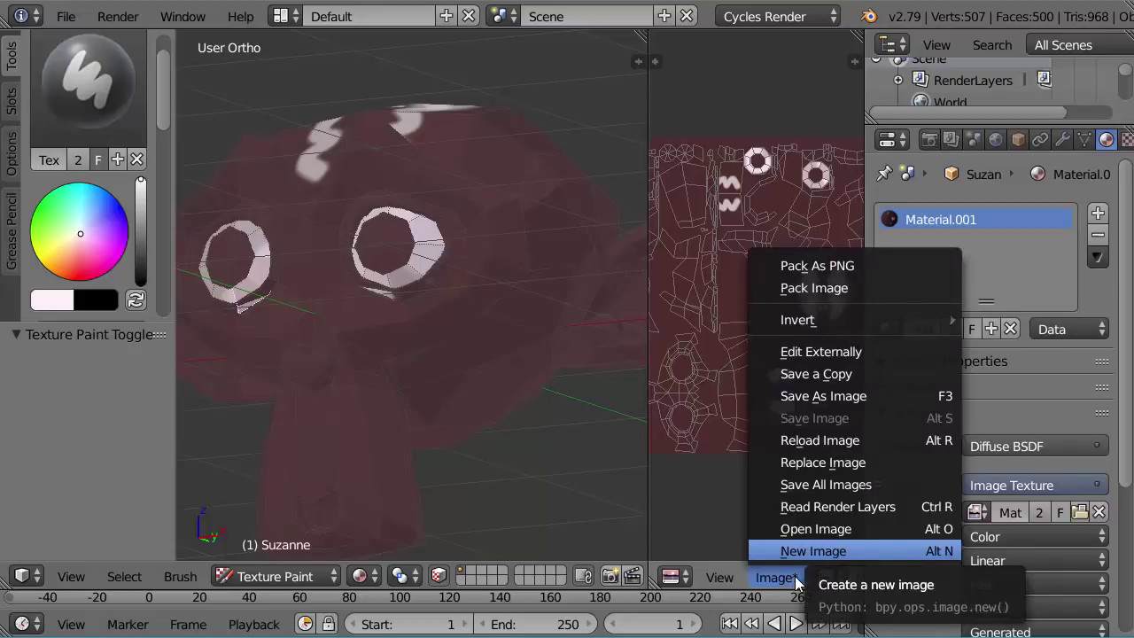
click(832, 268)
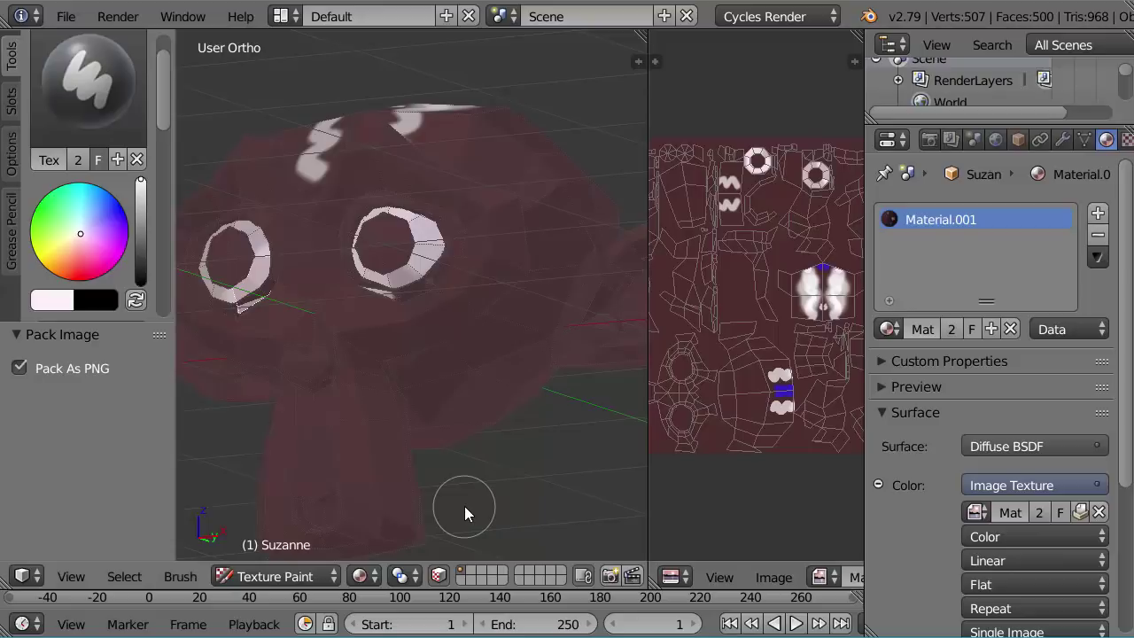
Render the current frame to check the painted texture, close the result and view the scene through the camera.
key(F12)
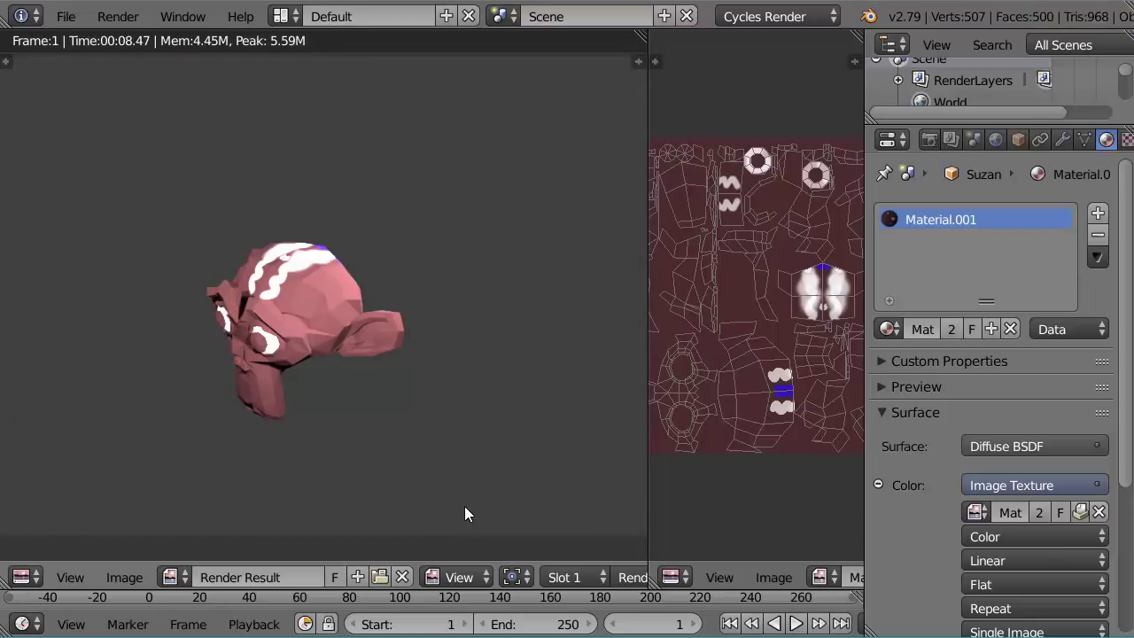
key(Escape)
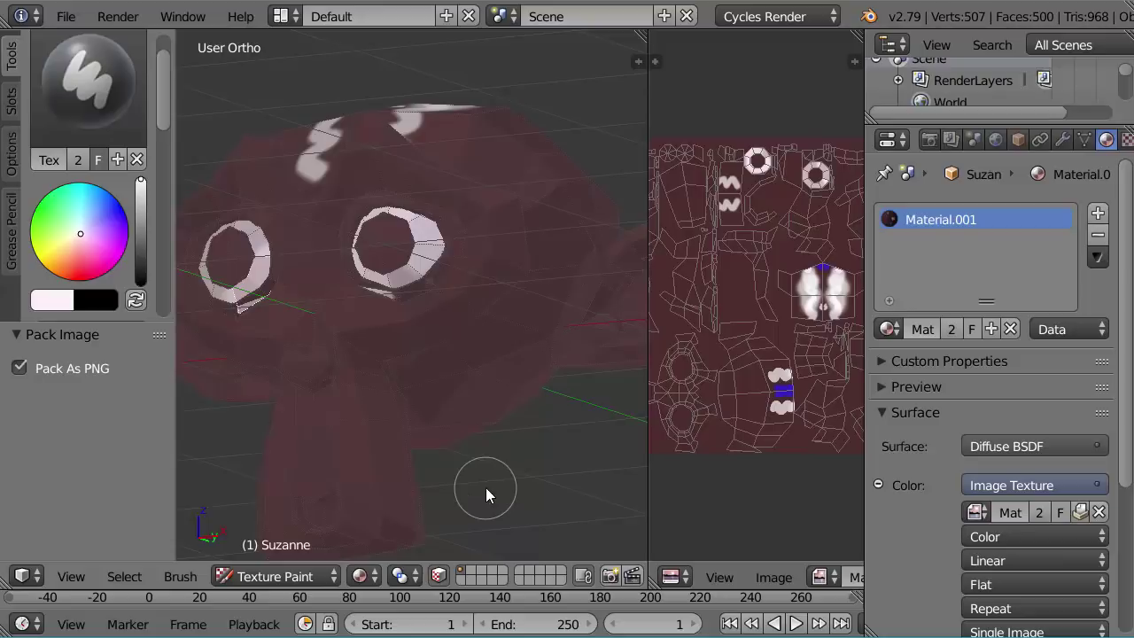
key(KP_0)
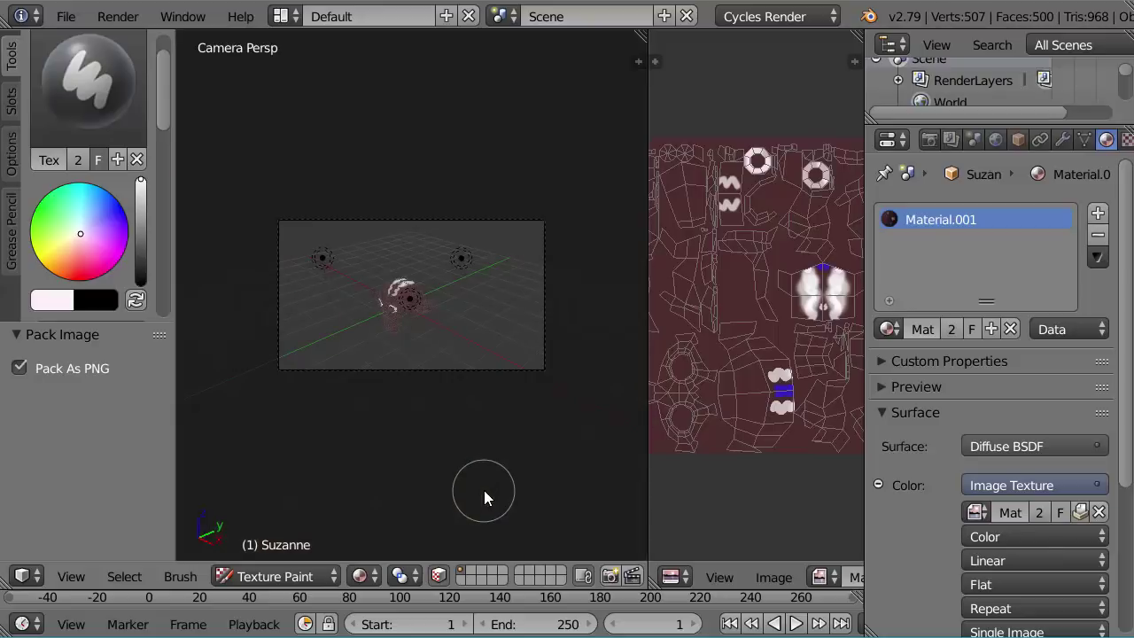
Show the 3D view's properties and enable Lock Camera to View.
key(n)
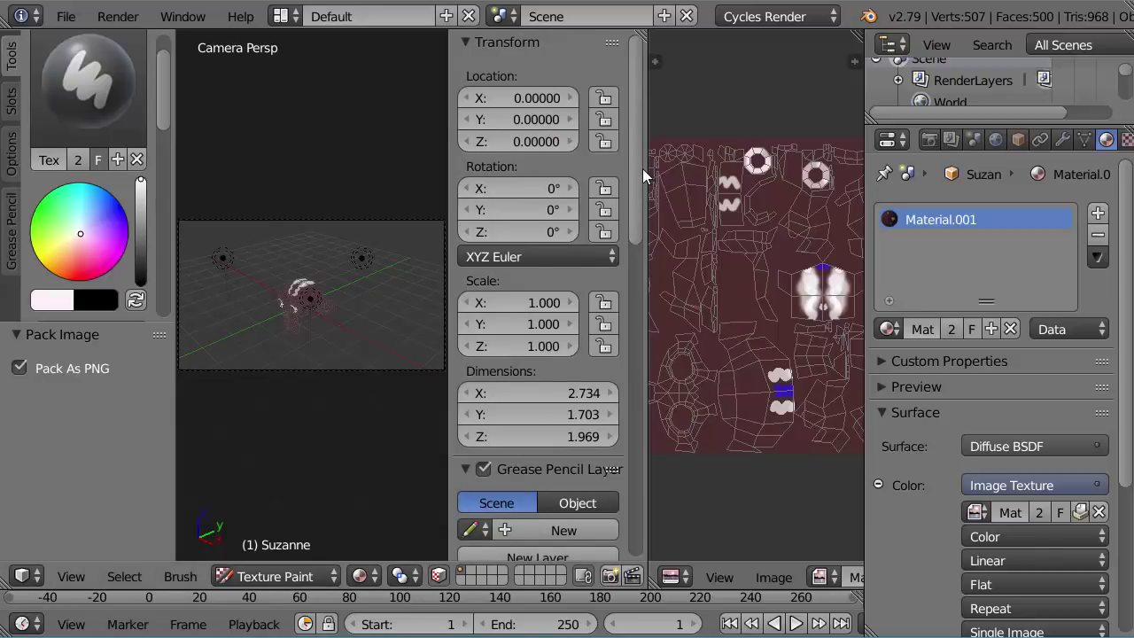
drag(643, 176, 638, 297)
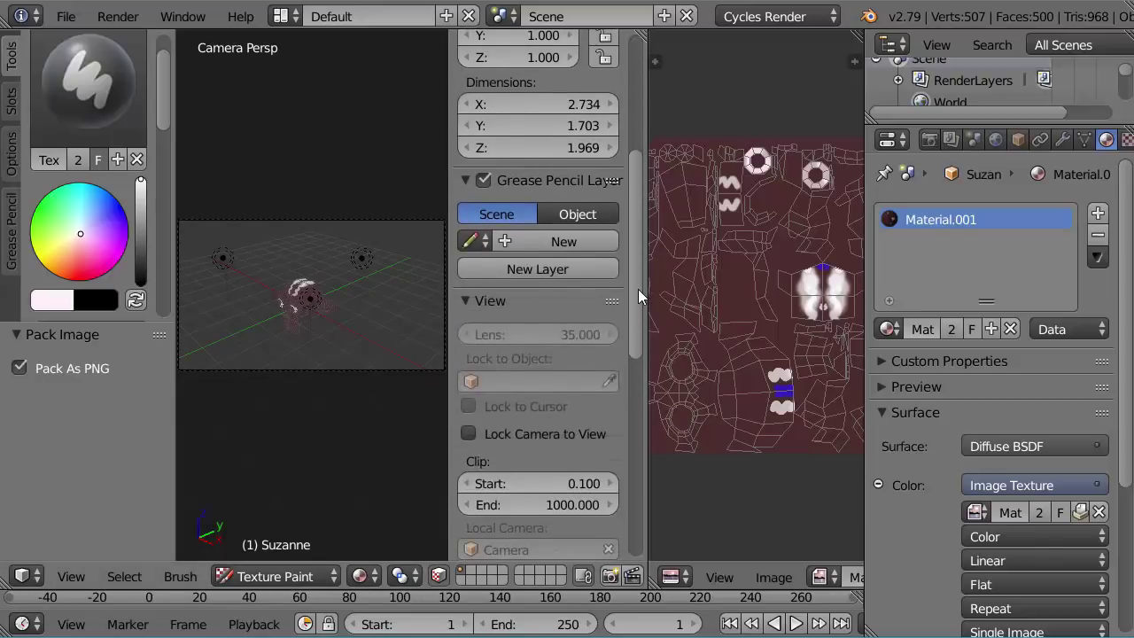
click(468, 433)
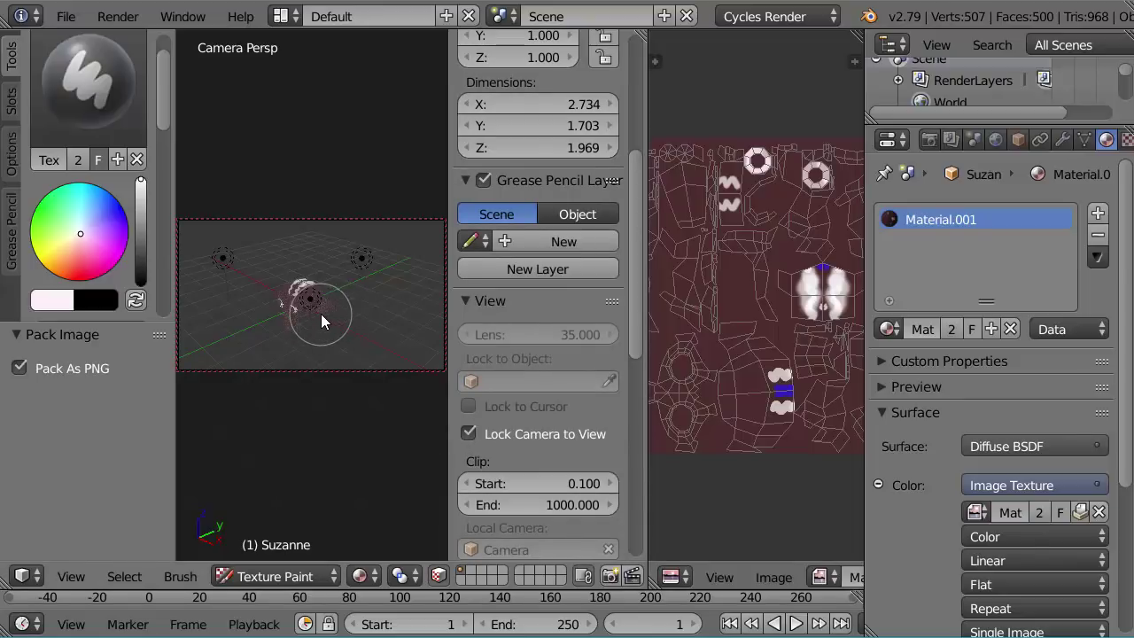
middle_drag(321, 314, 327, 314)
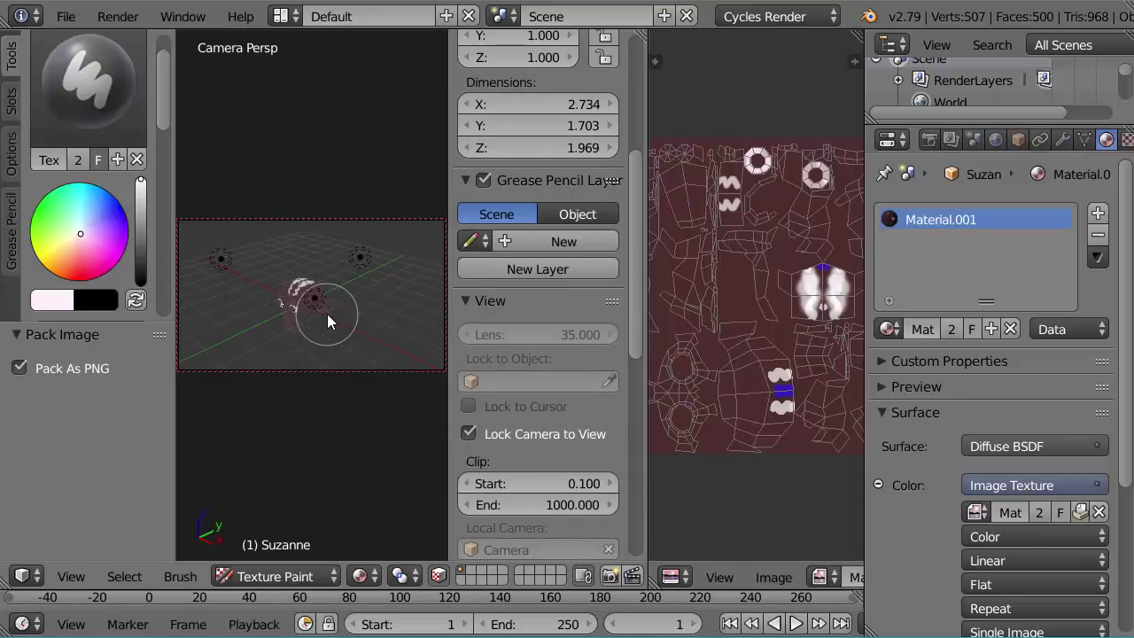
Switch the monkey to Edit Mode and move the locked camera closer so the monkey's head fills more of the frame.
click(291, 576)
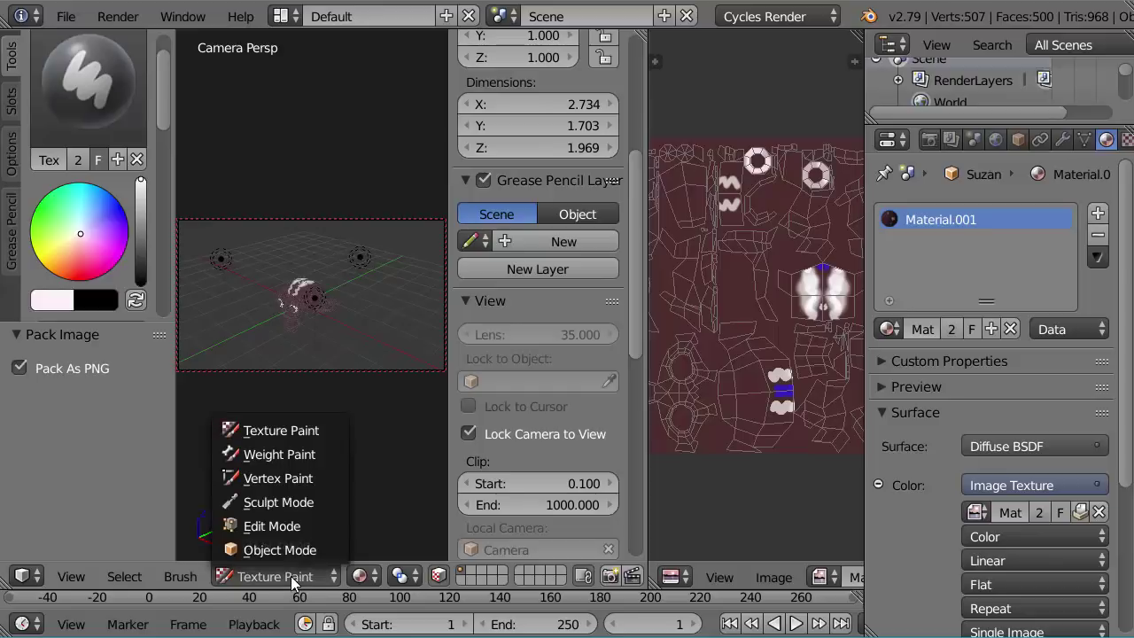
click(300, 528)
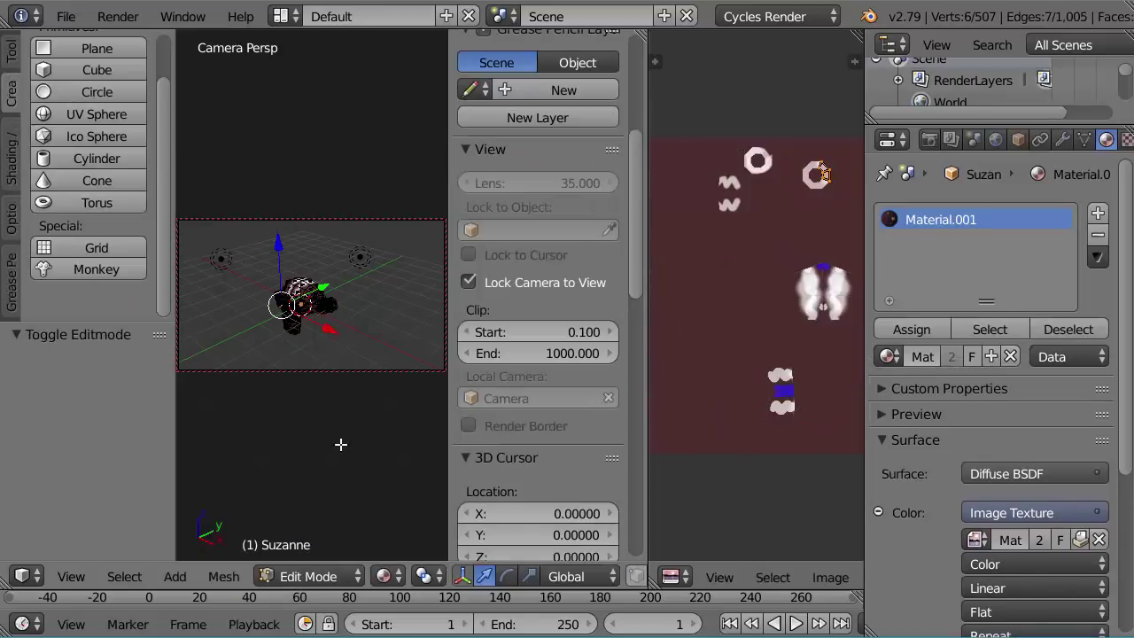
mouse_move(344, 325)
middle_down()
mouse_move(324, 329)
mouse_move(372, 319)
mouse_move(336, 326)
mouse_move(354, 328)
mouse_move(332, 292)
mouse_move(342, 308)
middle_up()
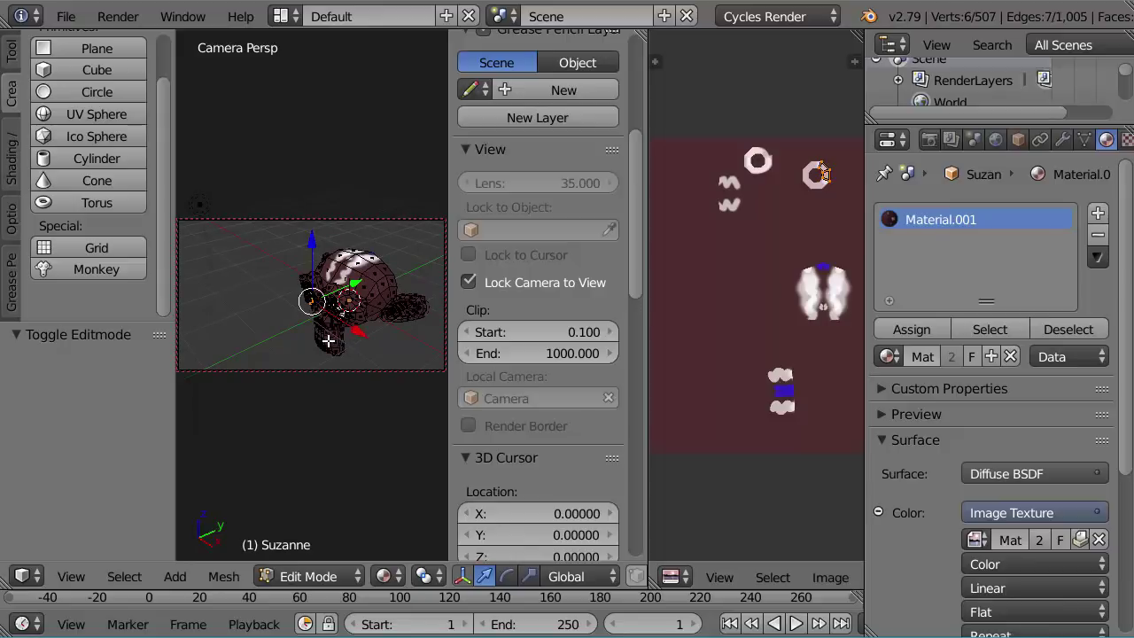
scroll(350, 320, up, 2)
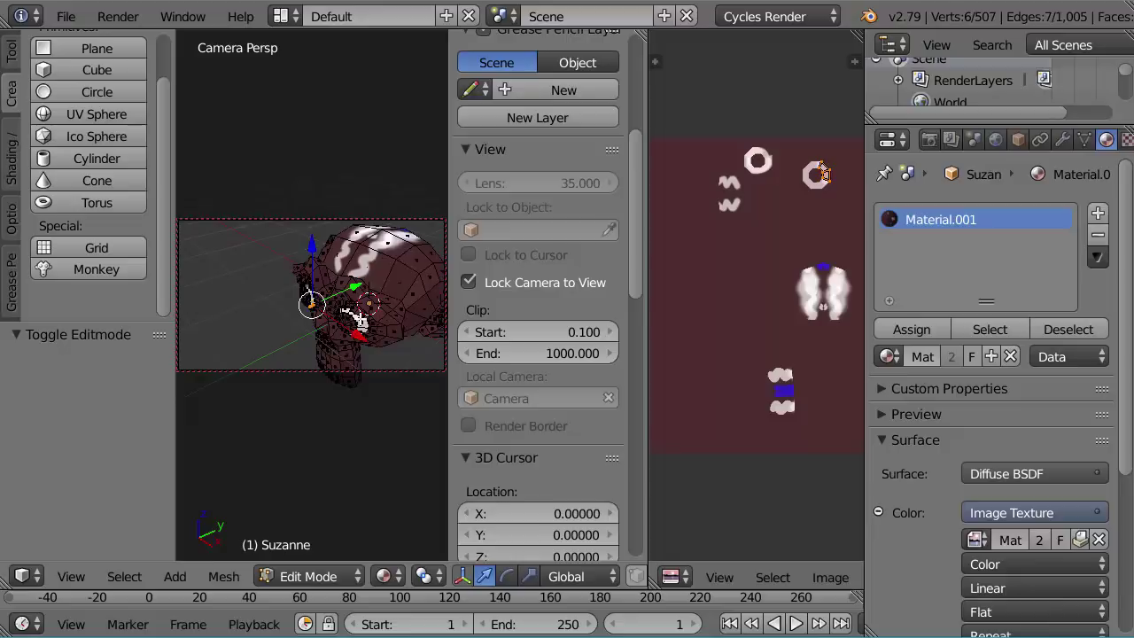
scroll(353, 329, down, 3)
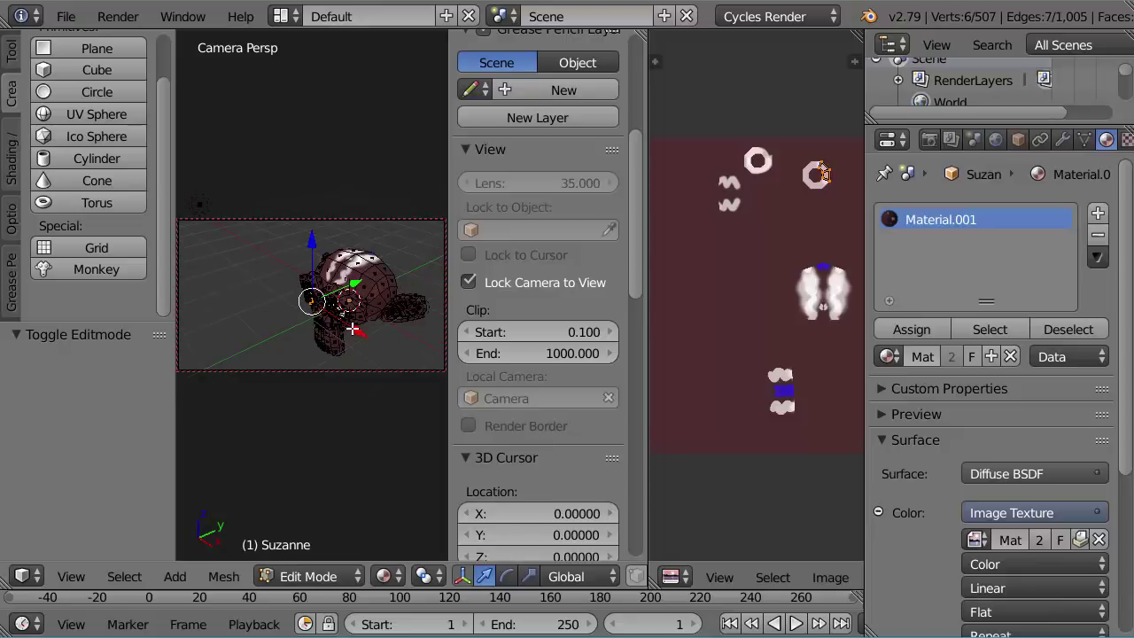
mouse_move(352, 329)
middle_down()
mouse_move(301, 292)
mouse_move(344, 330)
middle_up()
scroll(343, 330, up, 2)
scroll(342, 326, down, 2)
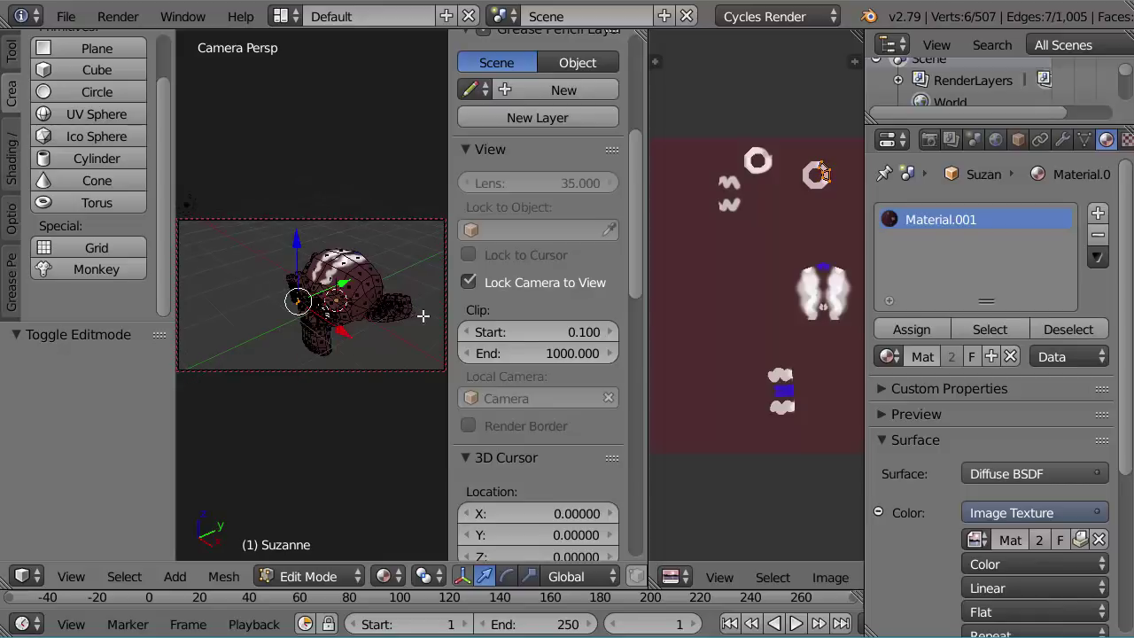
Turn off Lock Camera to View, render the frame from the new camera position and close the result.
click(469, 282)
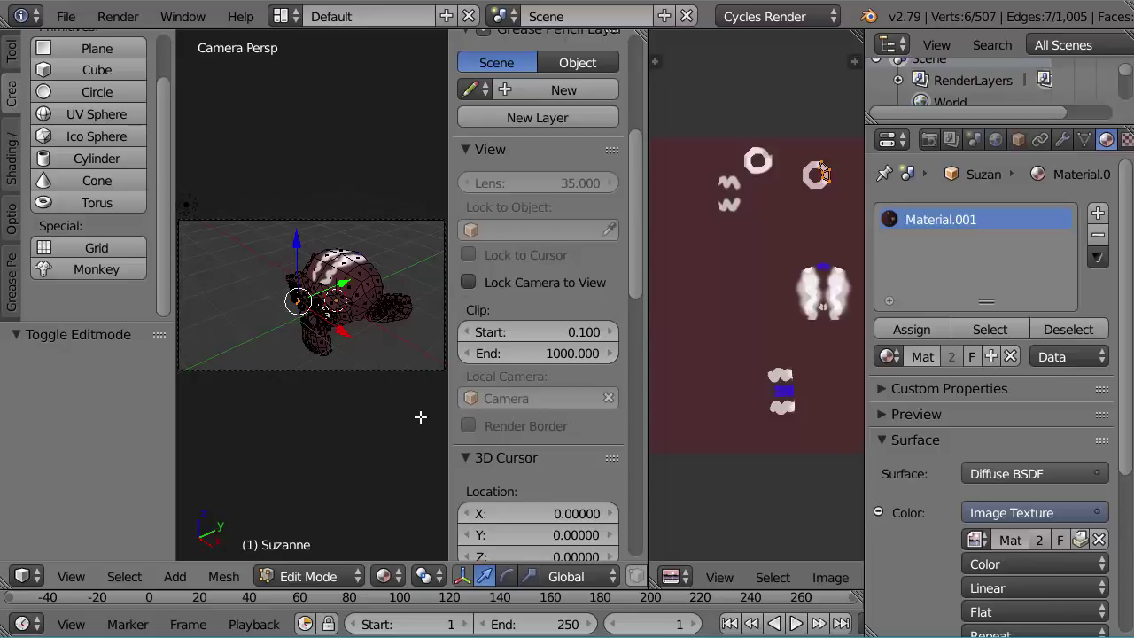
key(F12)
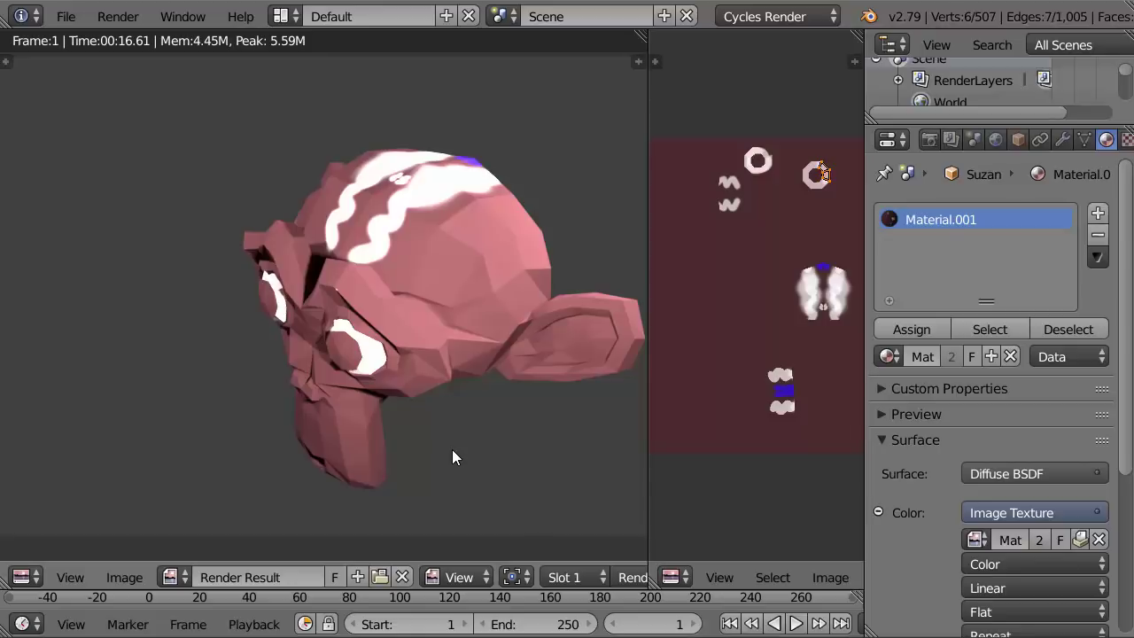
key(Escape)
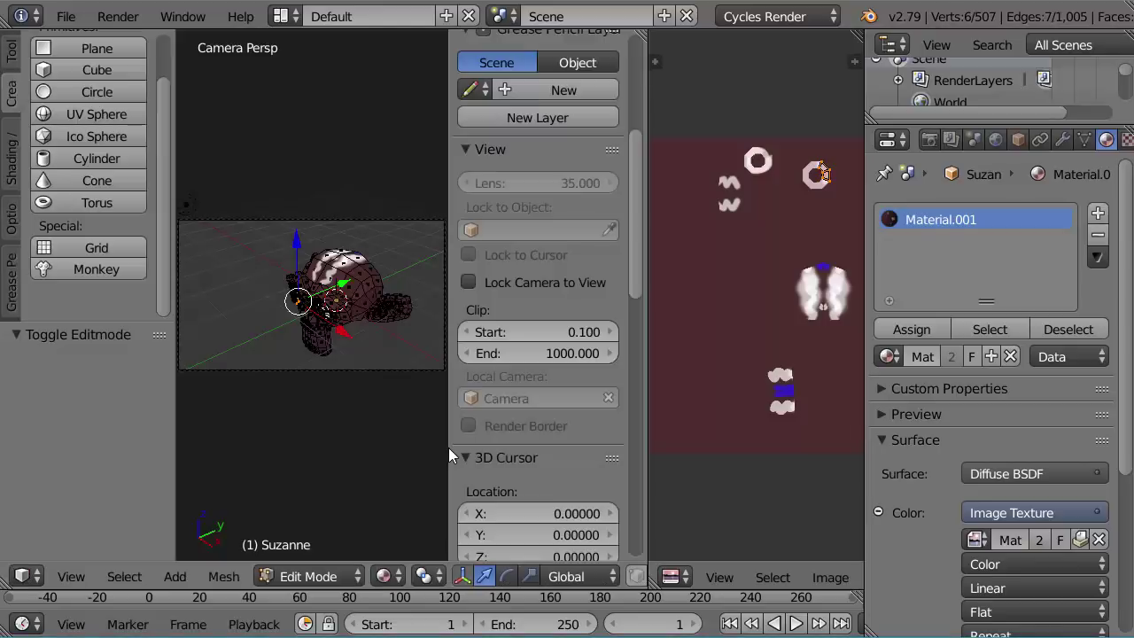
Return the monkey to Object Mode and add a Subdivision Surface modifier to it.
click(306, 577)
click(315, 549)
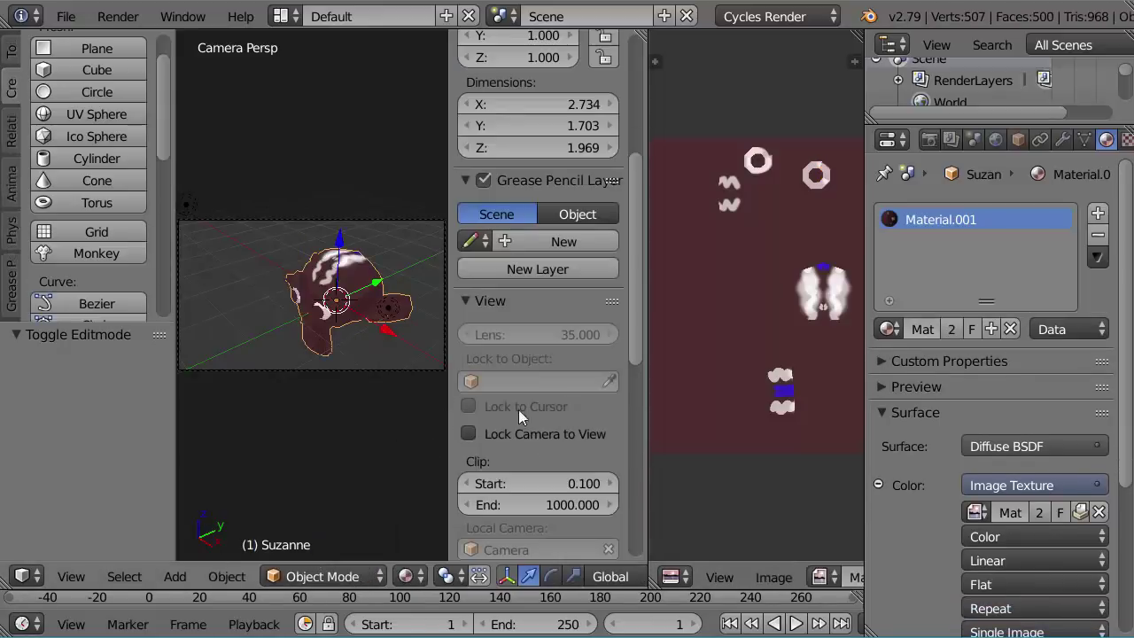
click(1062, 140)
click(1017, 212)
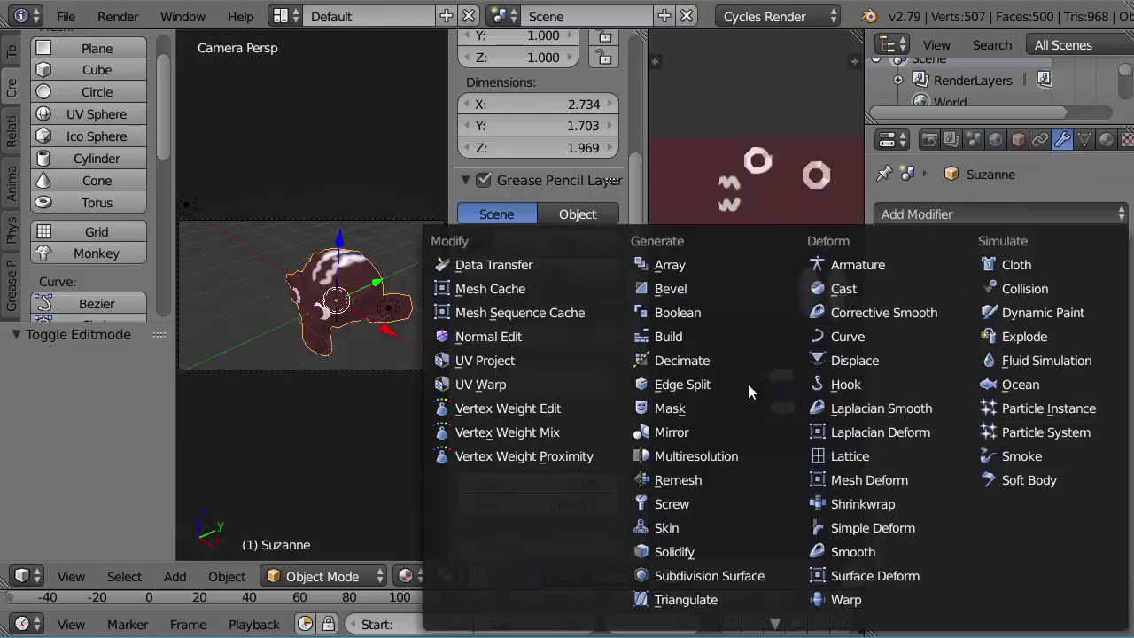
click(685, 577)
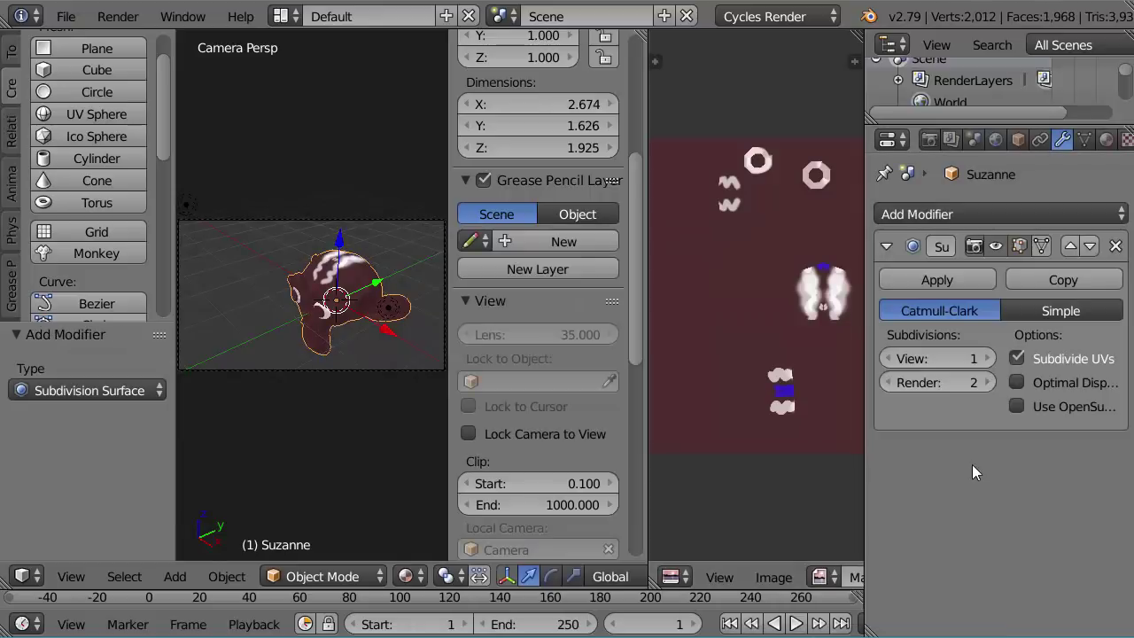
Hide the 3D view's properties and narrow the tool shelf to give the viewport more room.
scroll(363, 385, up, 2)
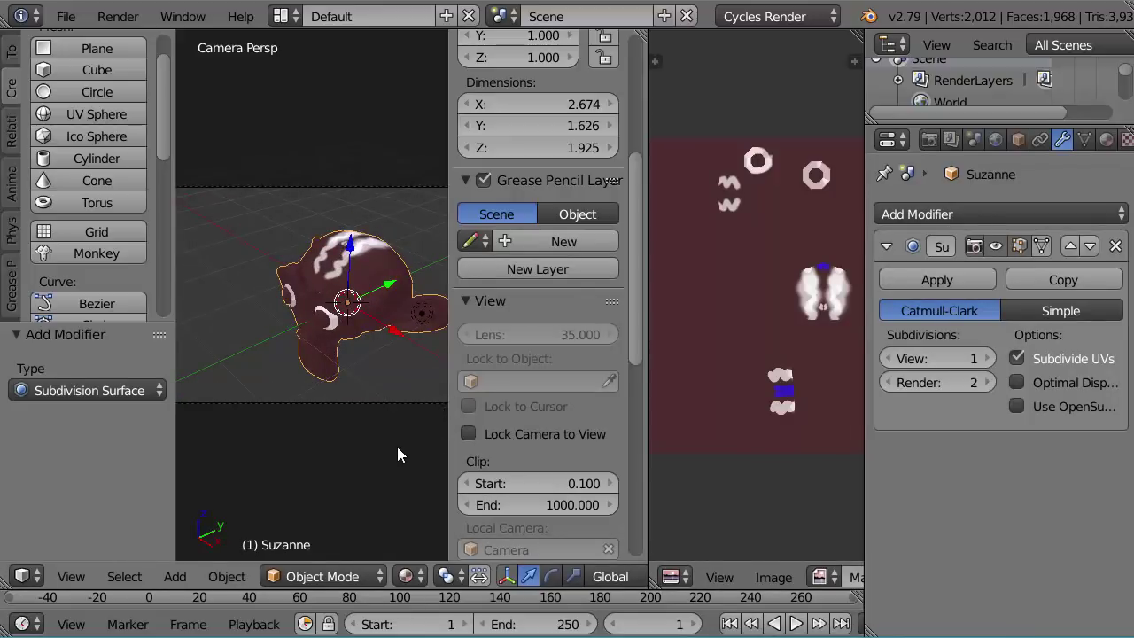
key(n)
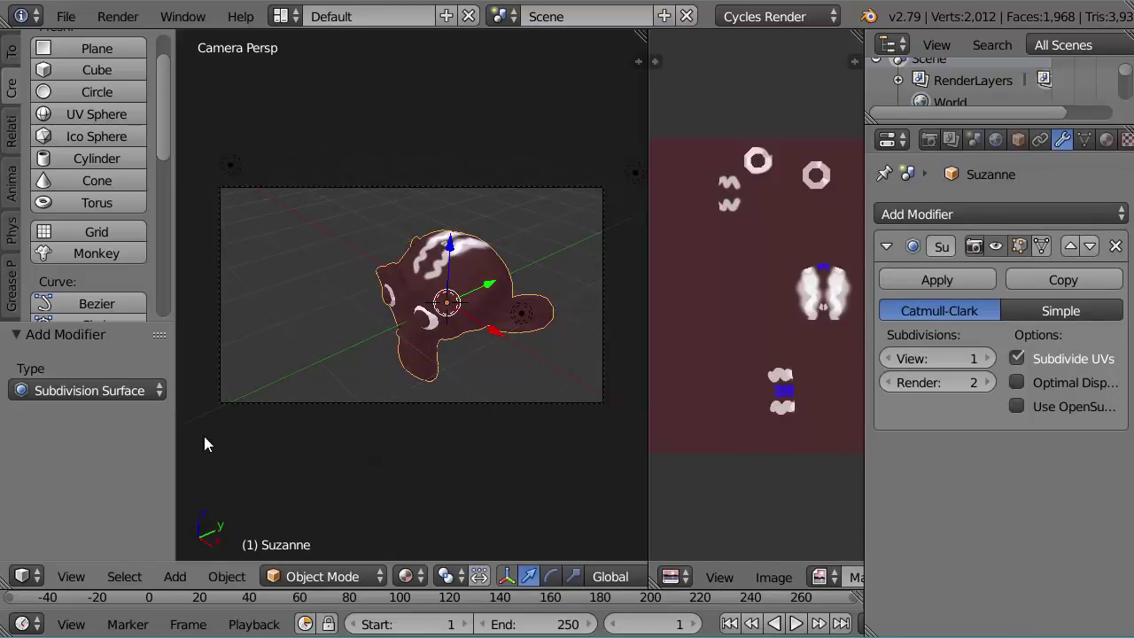
drag(168, 447, 84, 449)
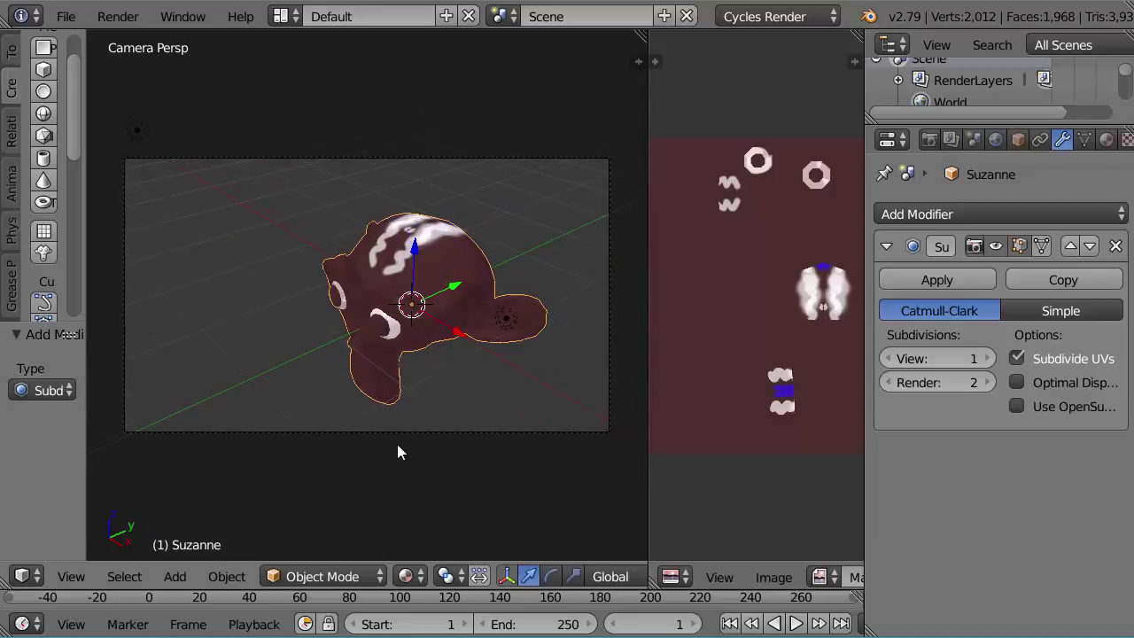
Set the viewport shading to Rendered to preview the subdivided monkey's face up close outside the camera view.
middle_drag(397, 444, 415, 412)
scroll(414, 409, up, 4)
scroll(464, 410, up, 3)
scroll(414, 420, up, 1)
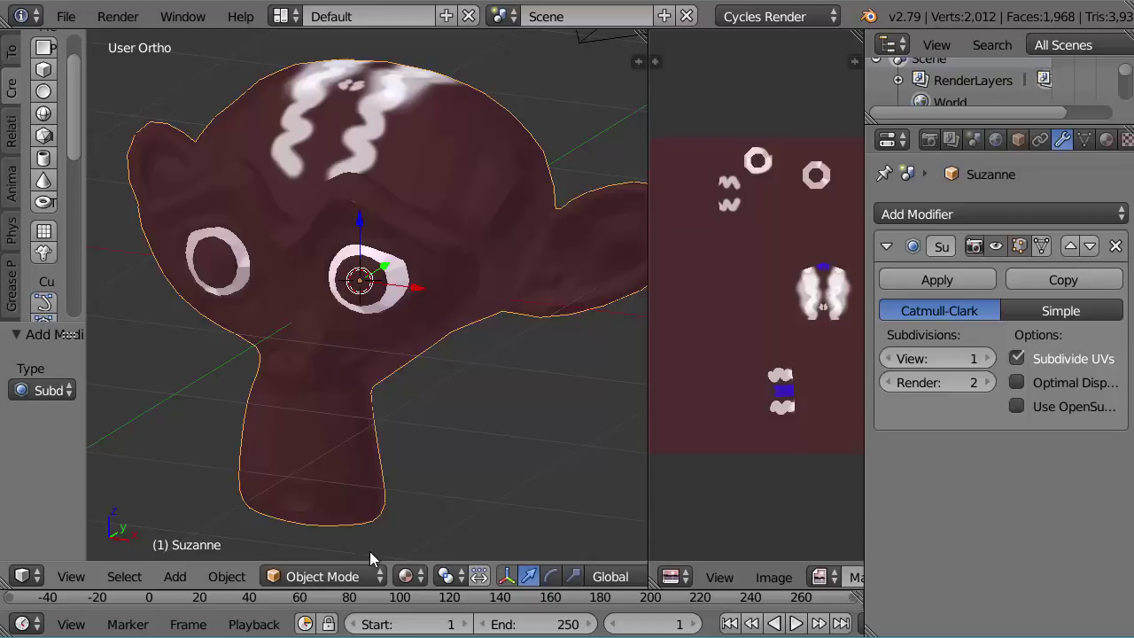
click(360, 572)
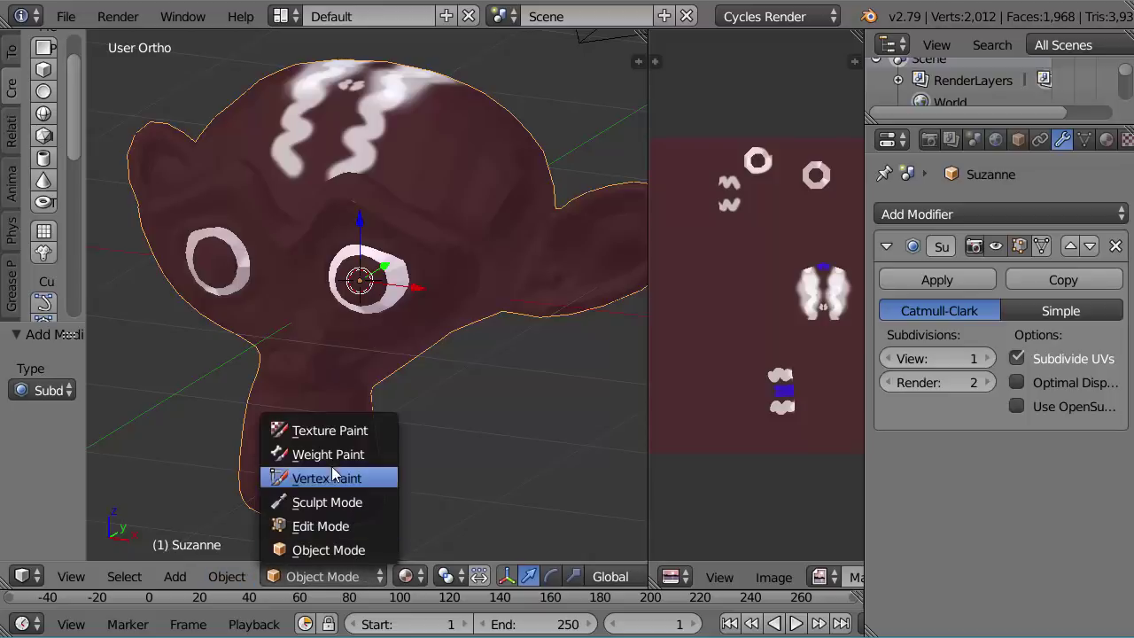
click(408, 576)
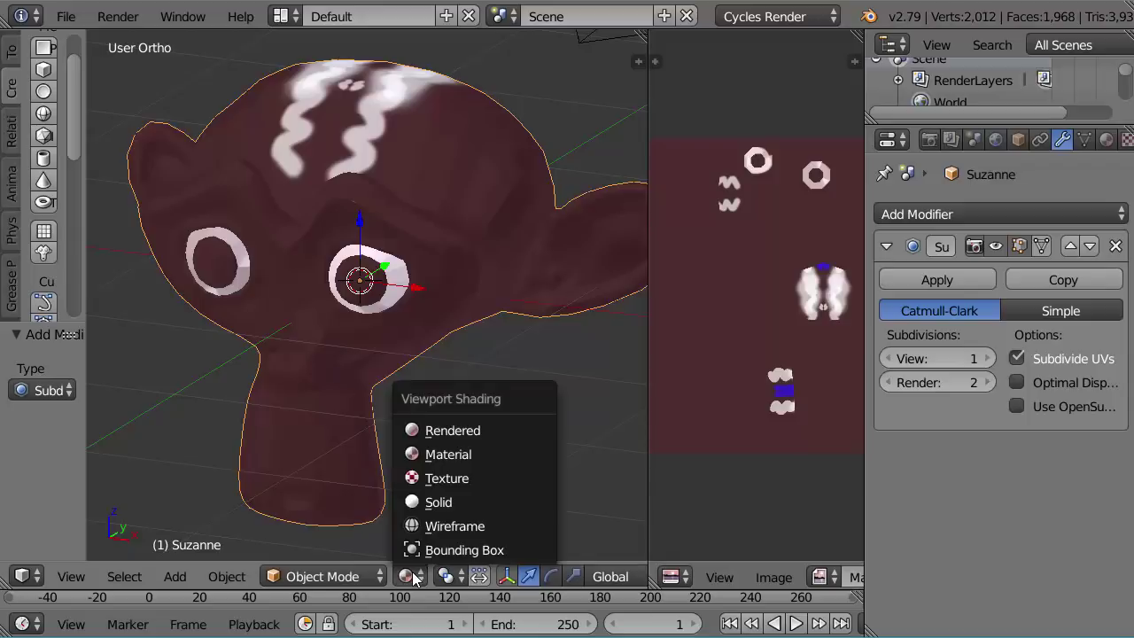
click(445, 428)
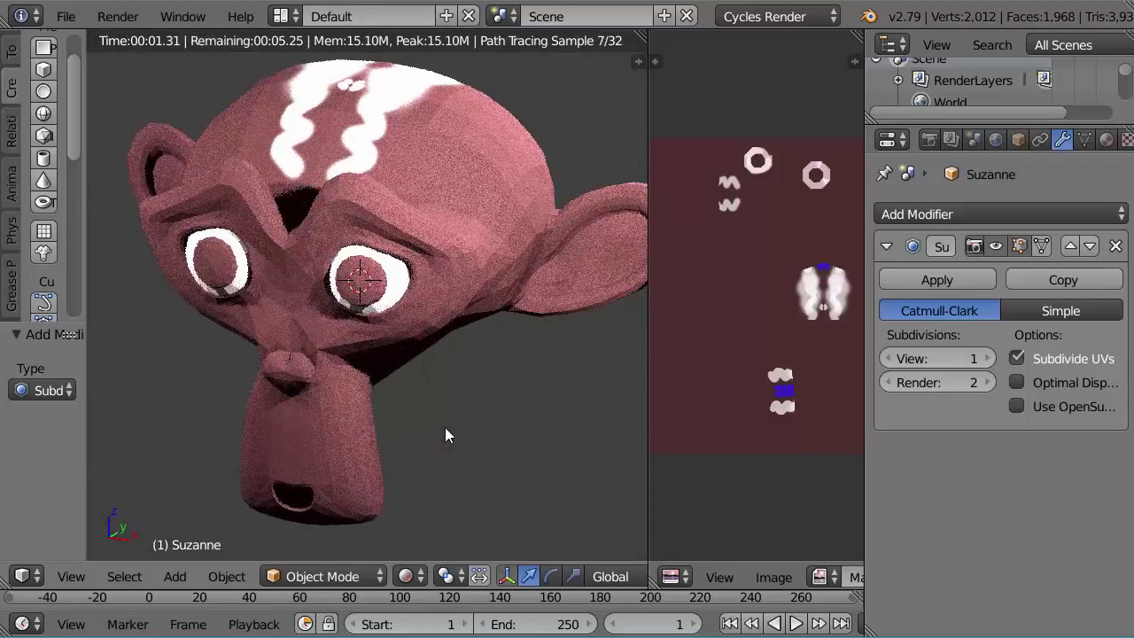